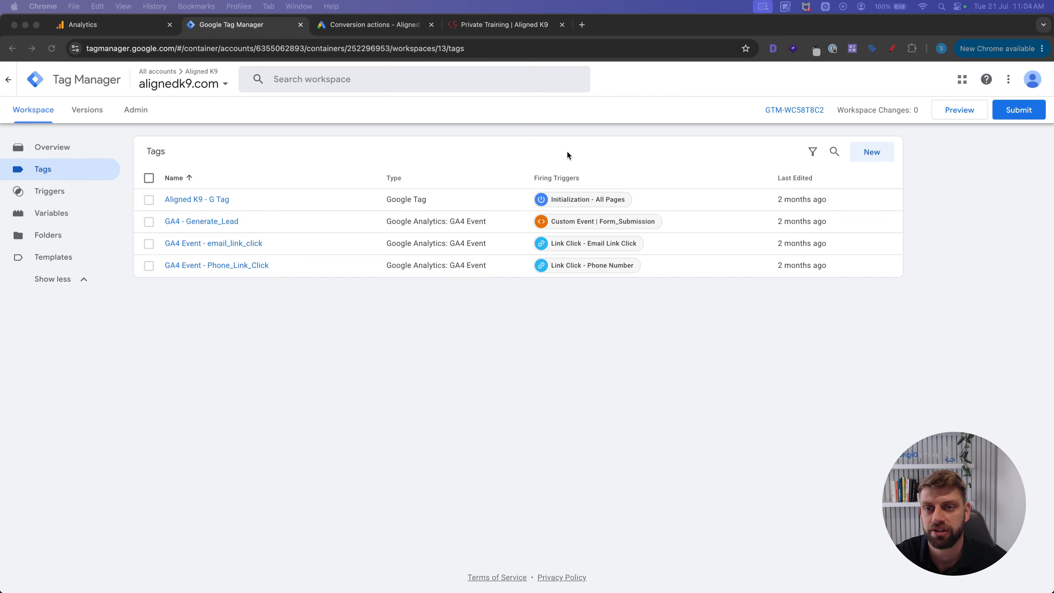
In Google Ads, open the Aligned K9 Google tag's details through the data manager and copy its destination ID.
{"action": "left_click", "coordinate": [371, 24]}
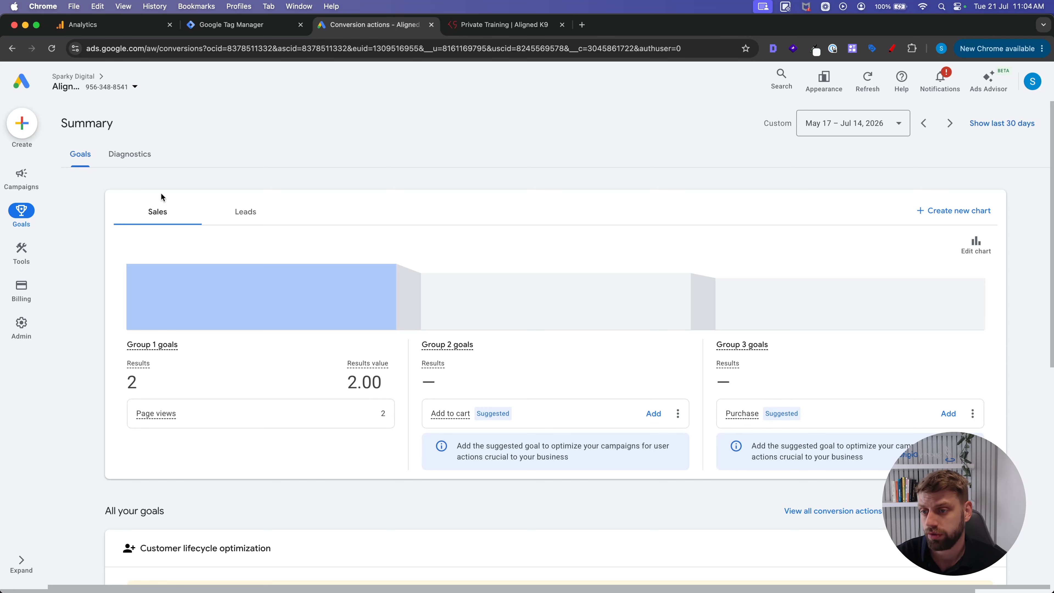
{"action": "mouse_move", "coordinate": [25, 258]}
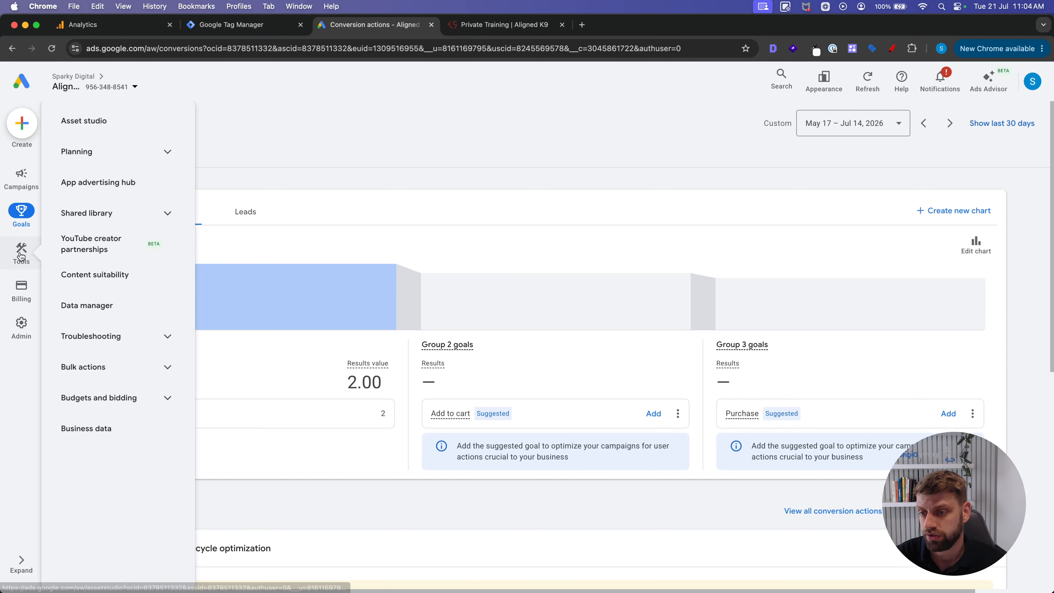
{"action": "left_click", "coordinate": [87, 307]}
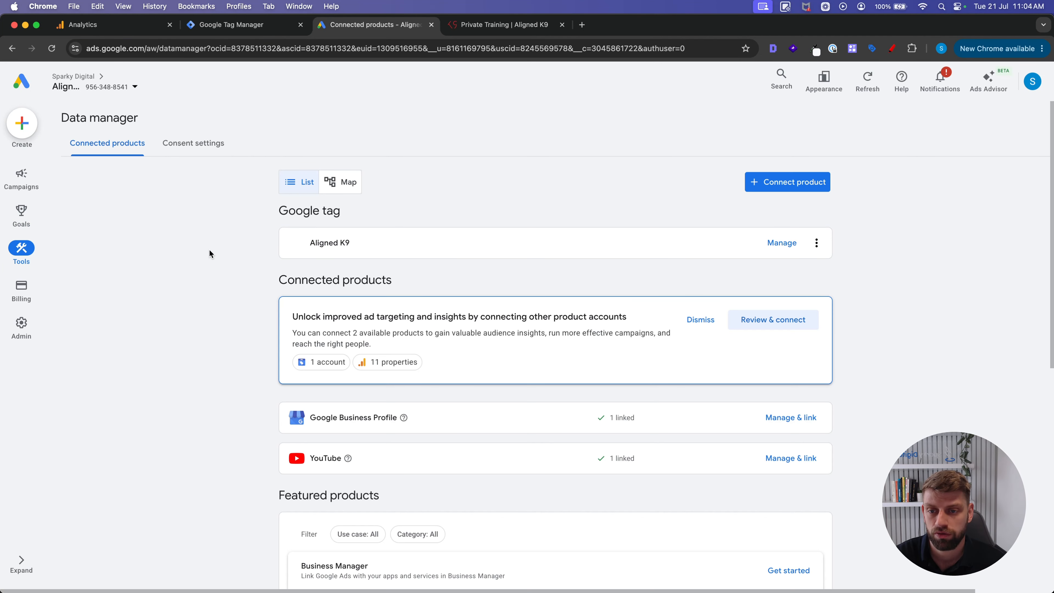
{"action": "left_click_drag", "start_coordinate": [279, 211], "coordinate": [358, 210]}
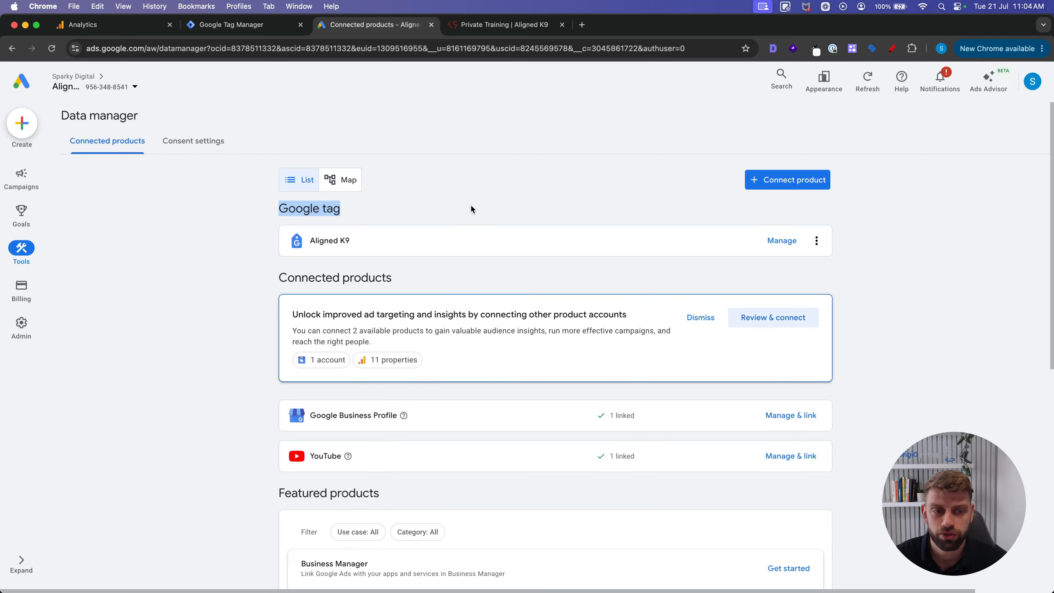
{"action": "left_click", "coordinate": [781, 241]}
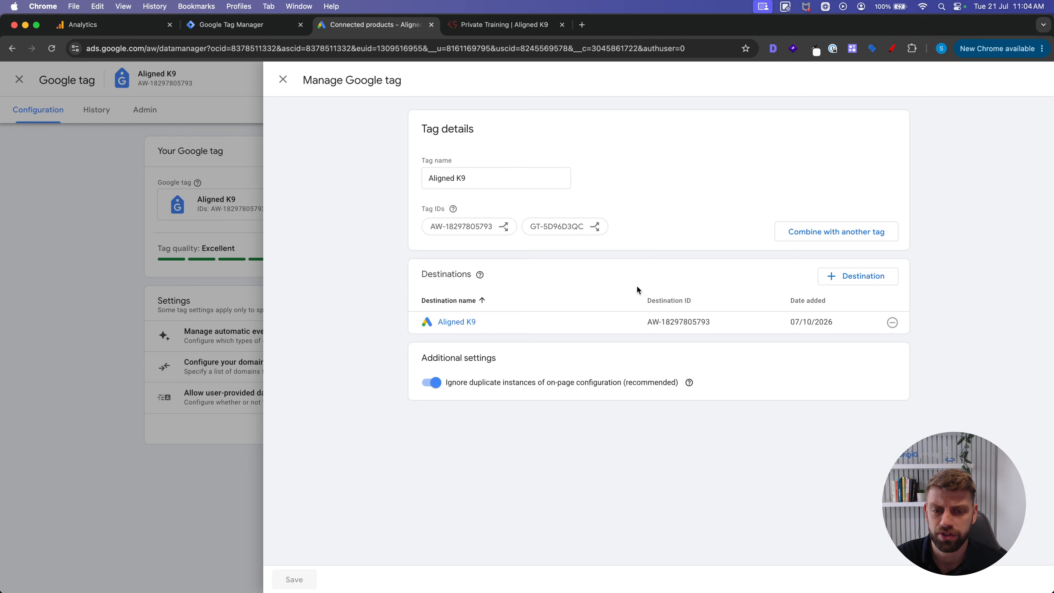
{"action": "triple_click", "coordinate": [671, 319]}
{"action": "key", "text": "super+c"}
In Tag Manager, create a new Google Tag using the copied Google Ads destination ID as its tag ID.
{"action": "left_click", "coordinate": [235, 25]}
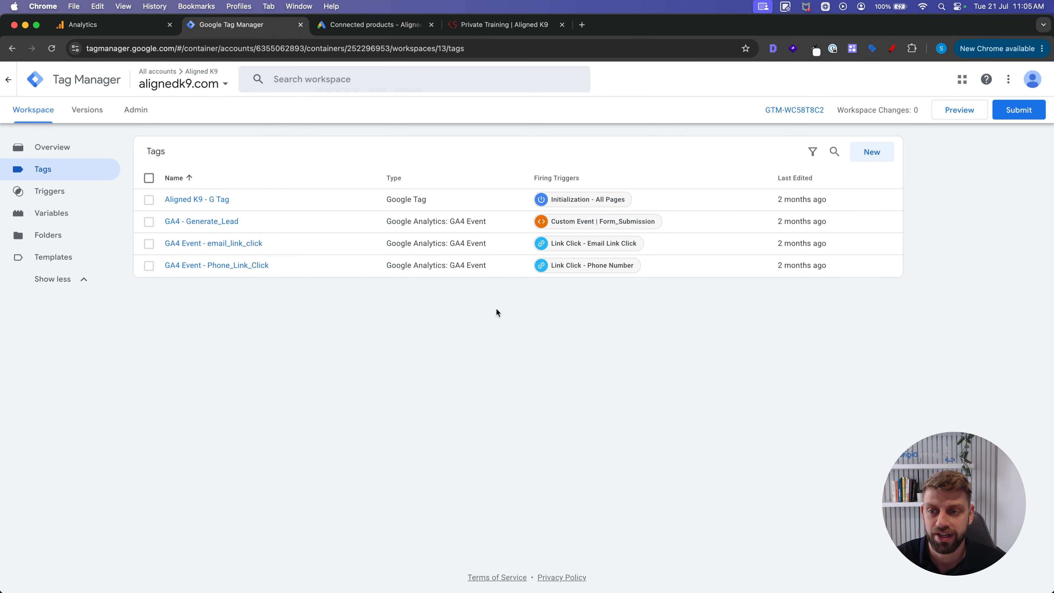
{"action": "left_click", "coordinate": [892, 156]}
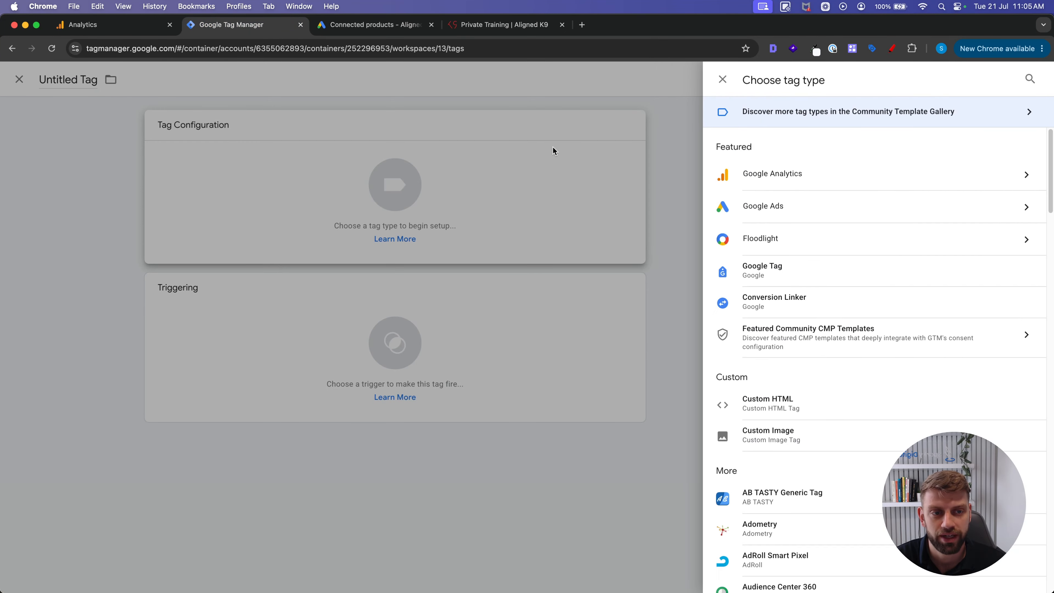
{"action": "left_click", "coordinate": [764, 206]}
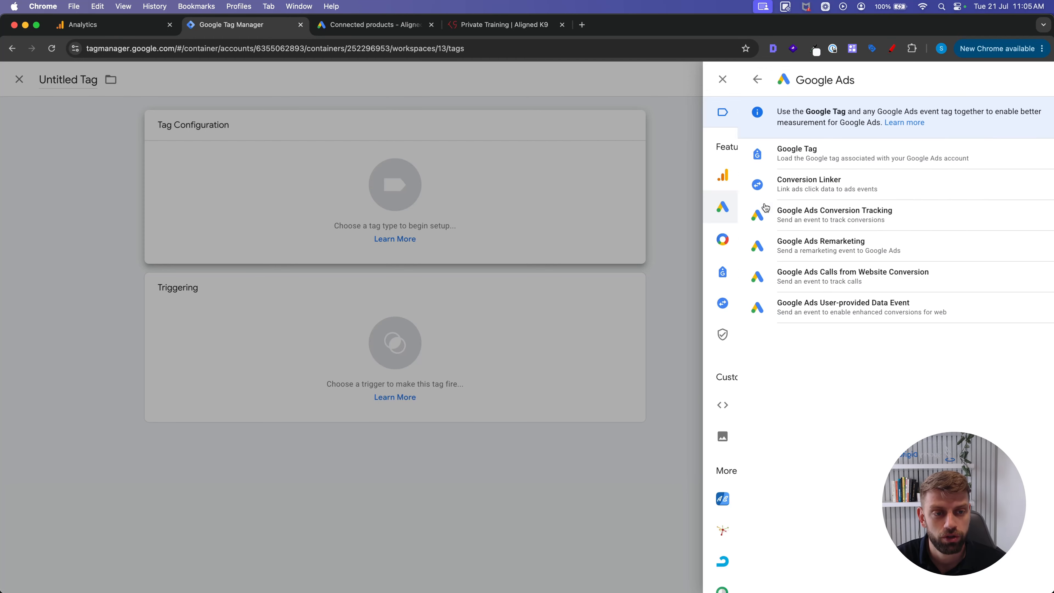
{"action": "left_click", "coordinate": [764, 153]}
{"action": "left_click", "coordinate": [463, 233]}
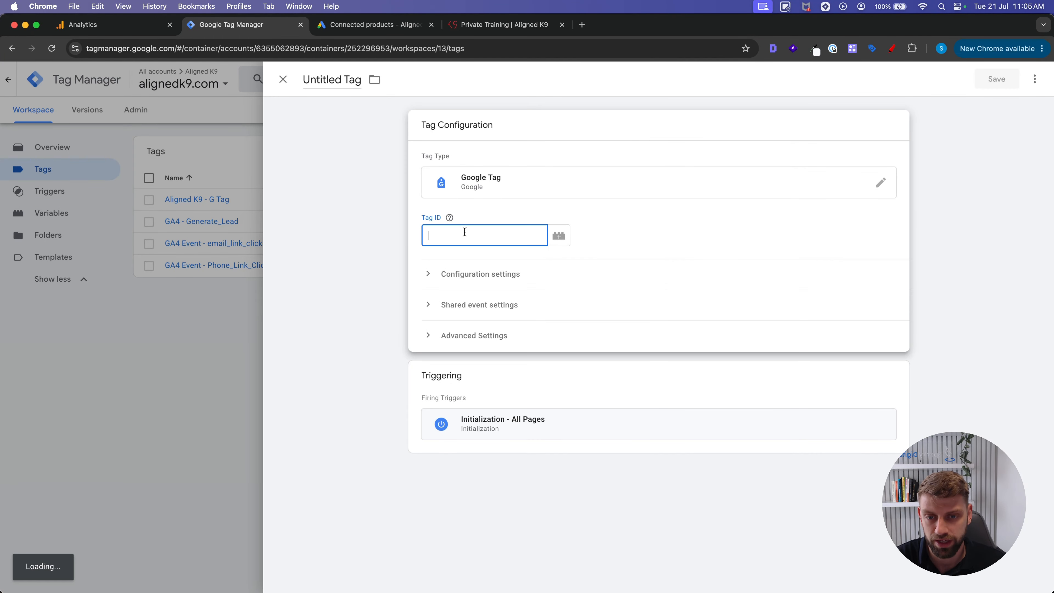
{"action": "left_click", "coordinate": [430, 215]}
{"action": "left_click", "coordinate": [435, 233]}
{"action": "key", "text": "super+v"}
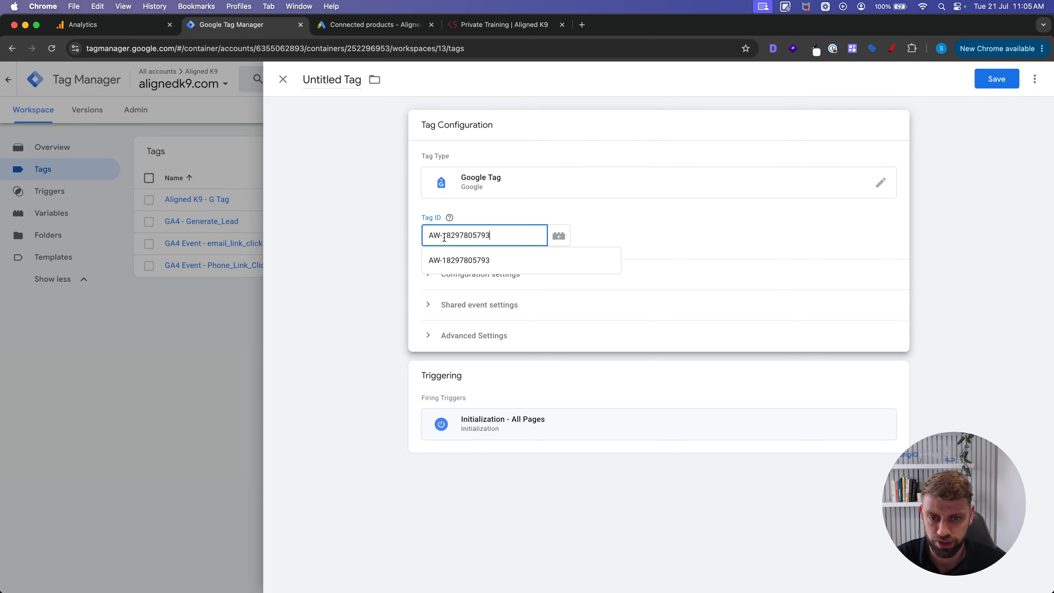
{"action": "left_click", "coordinate": [386, 233]}
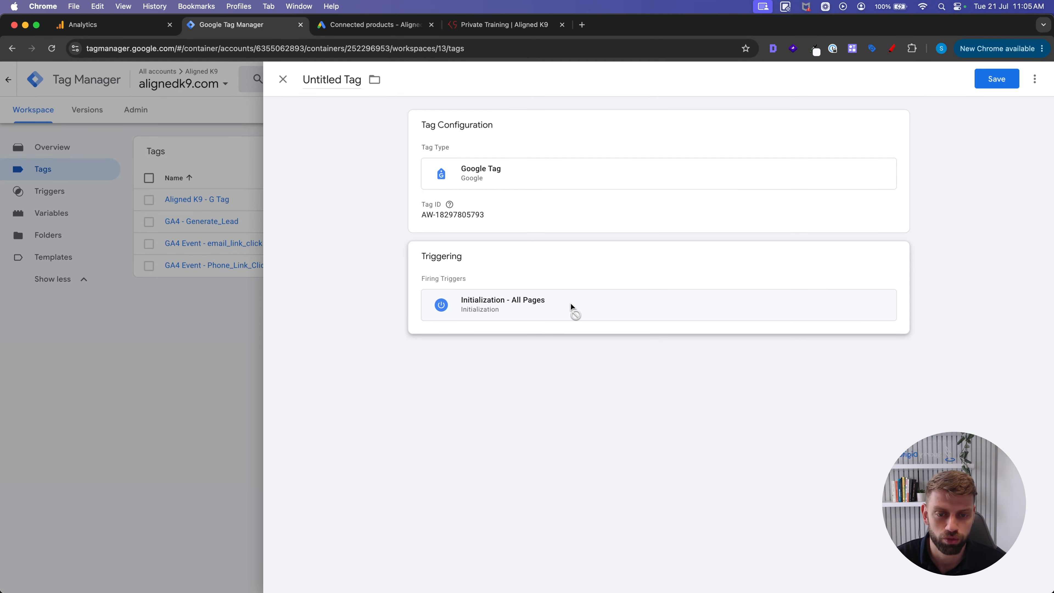
Name the new tag "G ADS -" followed by the copied tag ID and save it.
{"action": "left_click", "coordinate": [330, 80]}
{"action": "key", "text": "super+a"}
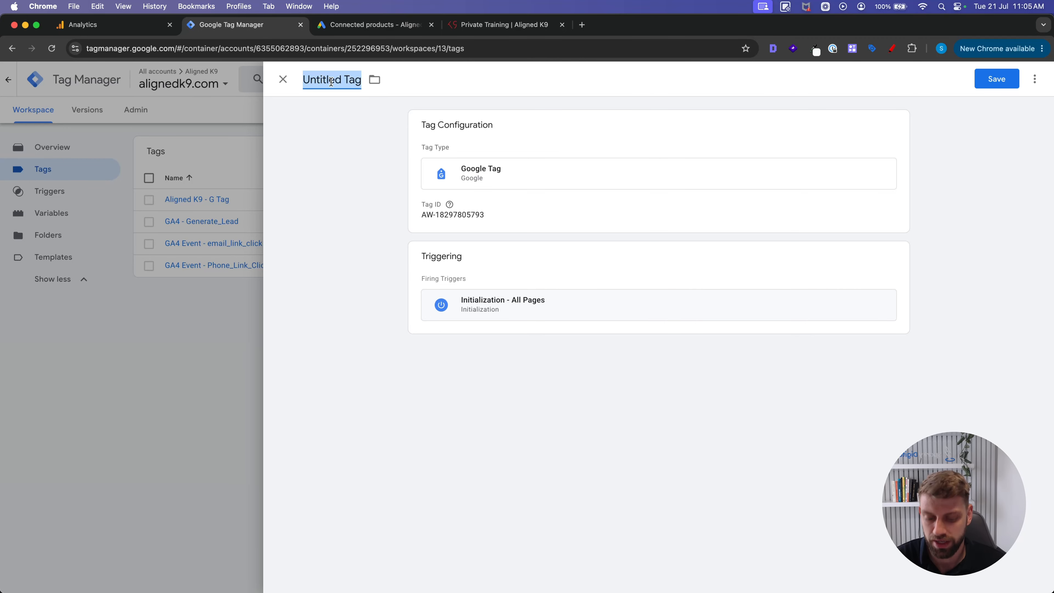
{"action": "key", "text": "BackSpace"}
{"action": "type", "text": "G ADS -"}
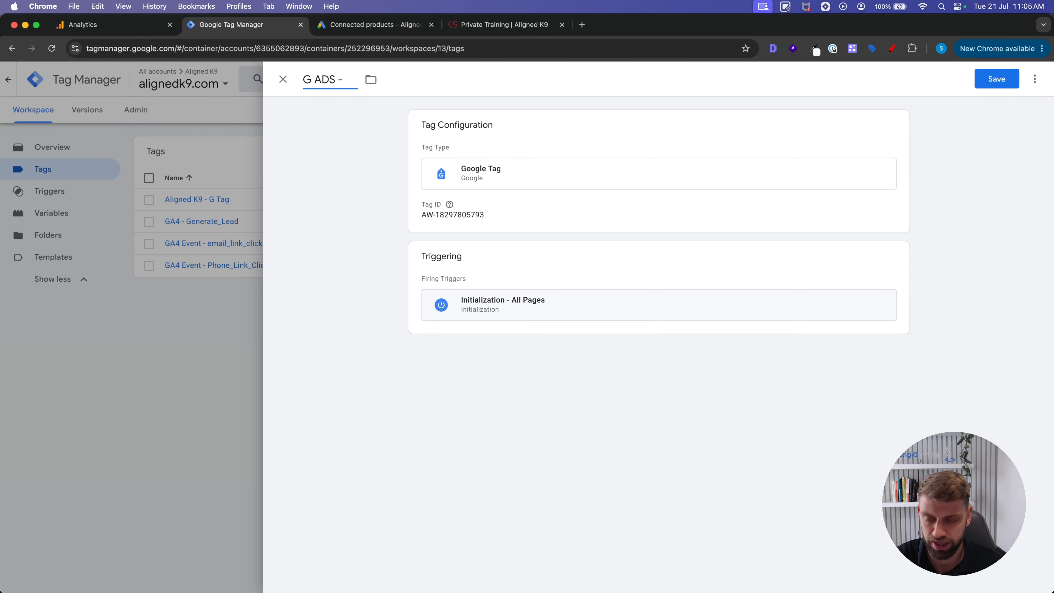
{"action": "key", "text": "super+v"}
{"action": "left_click", "coordinate": [997, 79]}
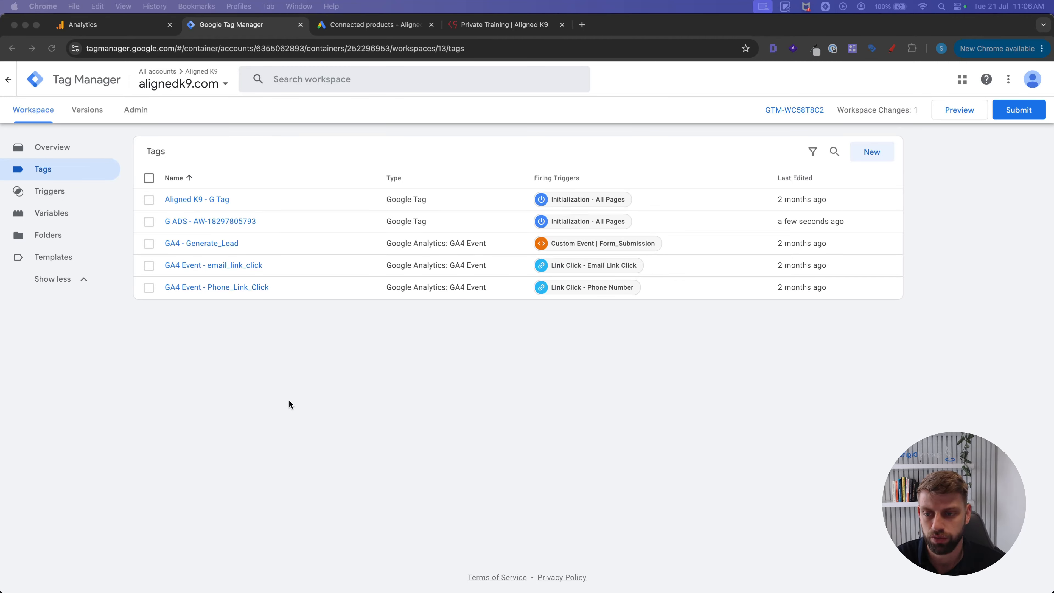
Look through the Aligned K9 Private Training web page, including its enquiry form and the contact links in the footer.
{"action": "left_click", "coordinate": [267, 237]}
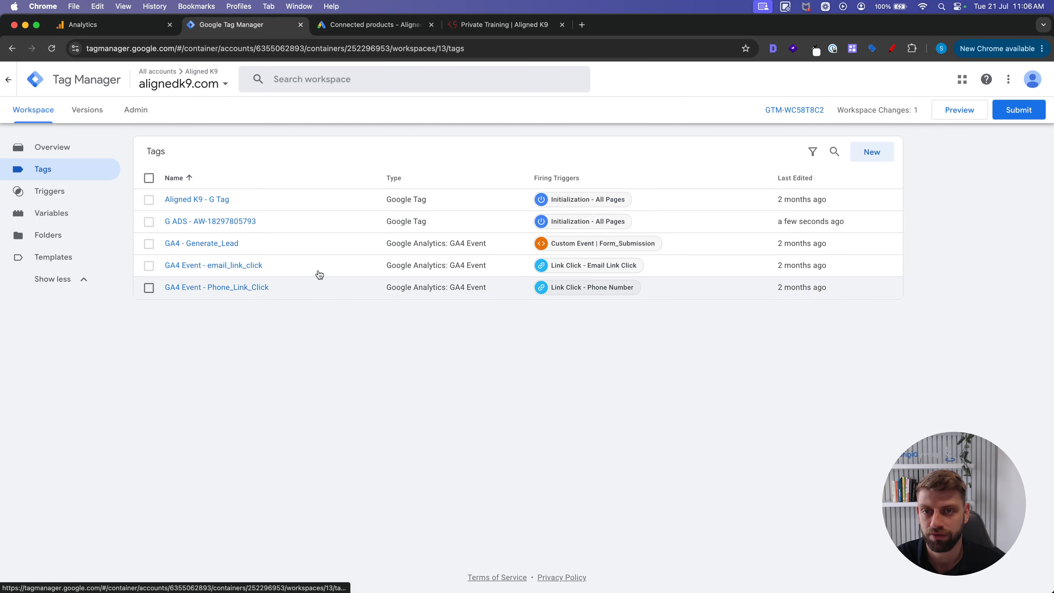
{"action": "left_click", "coordinate": [504, 25]}
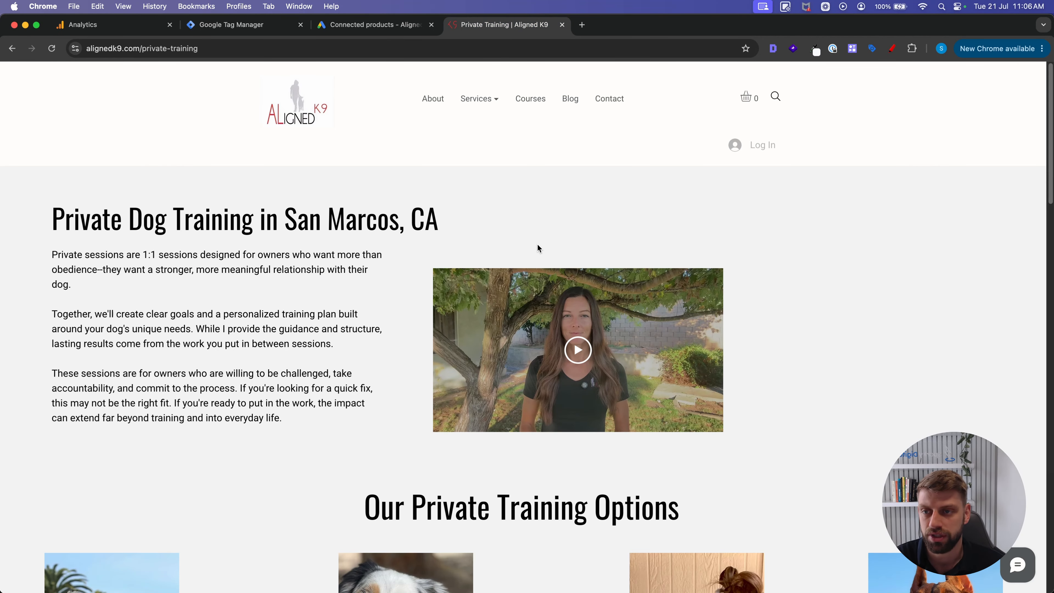
{"action": "scroll", "coordinate": [487, 236], "scroll_direction": "down", "scroll_amount": 20}
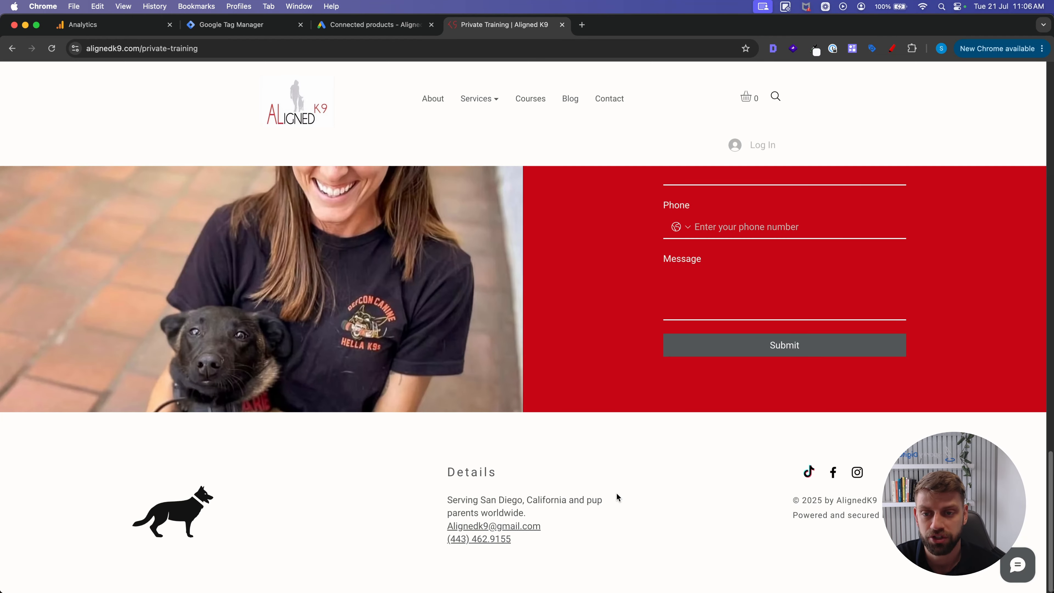
{"action": "scroll", "coordinate": [500, 422], "scroll_direction": "up", "scroll_amount": 20}
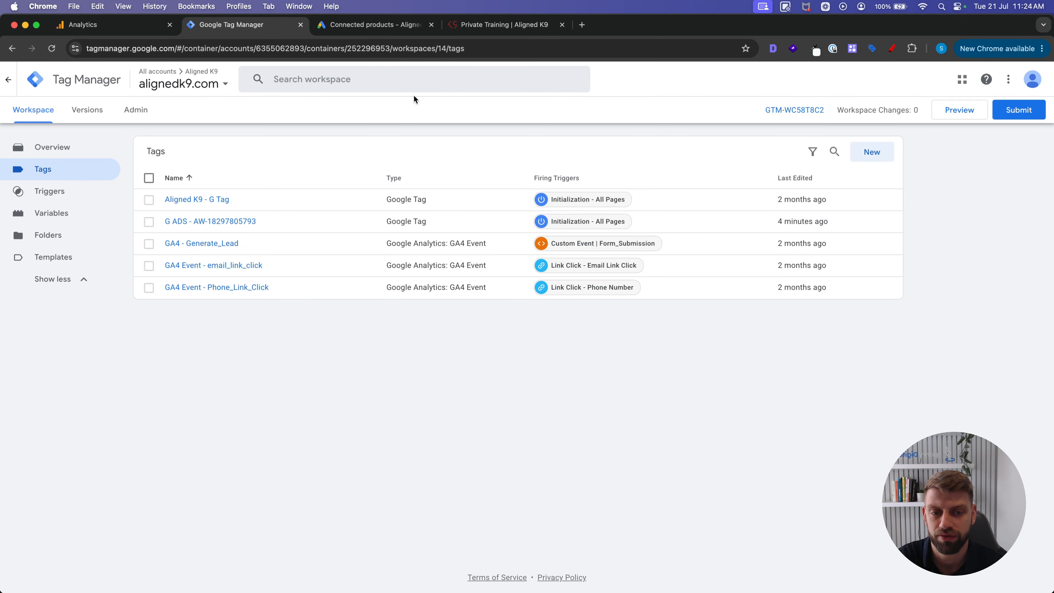
In Google Ads, open the conversion goals summary at the list of all goals.
{"action": "left_click", "coordinate": [364, 30]}
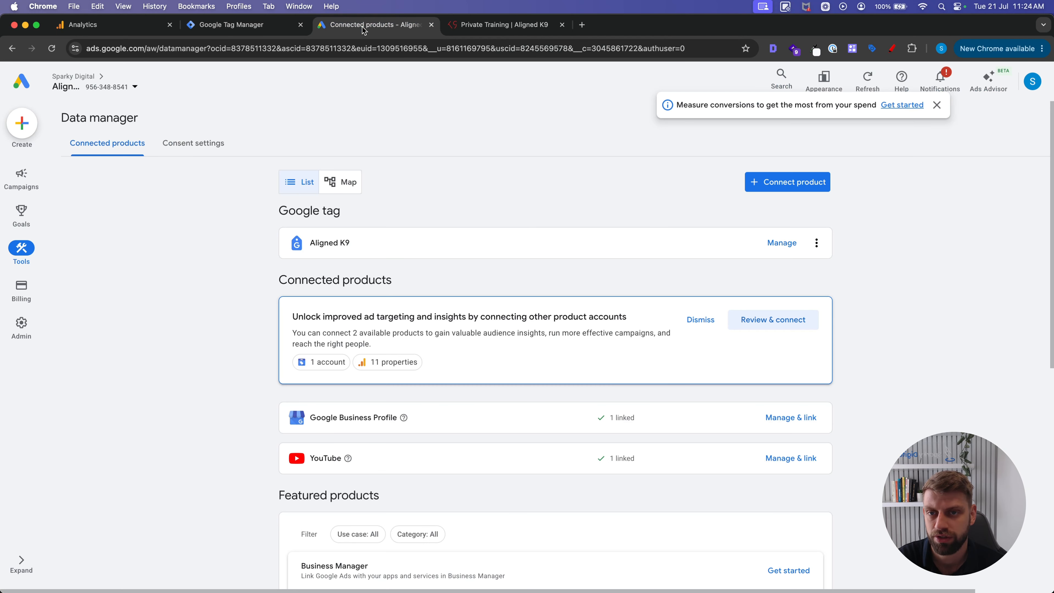
{"action": "mouse_move", "coordinate": [21, 214]}
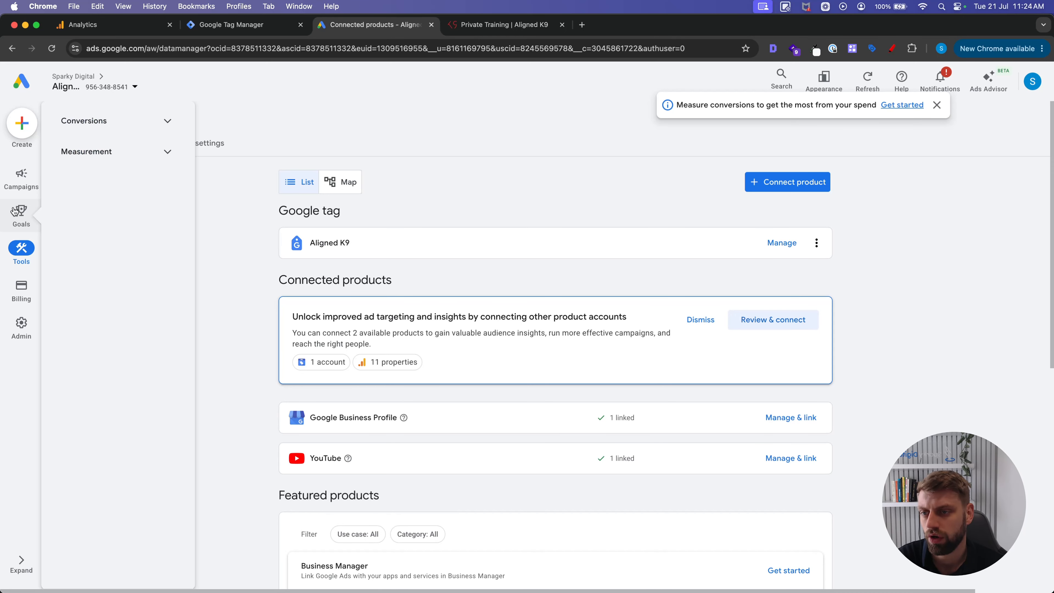
{"action": "left_click", "coordinate": [132, 121]}
{"action": "left_click", "coordinate": [104, 155]}
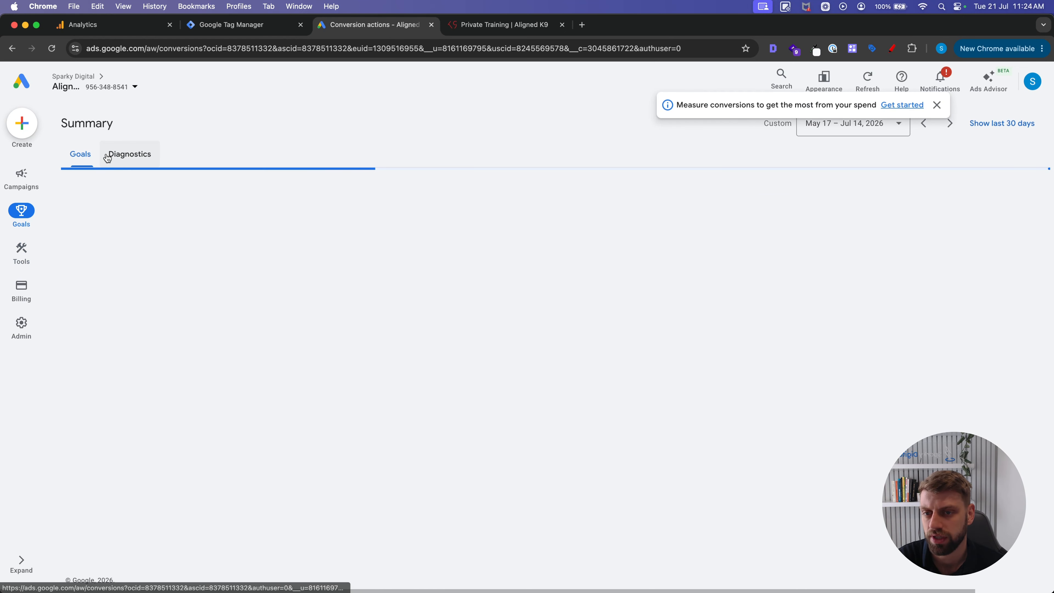
{"action": "scroll", "coordinate": [389, 202], "scroll_direction": "down", "scroll_amount": 10}
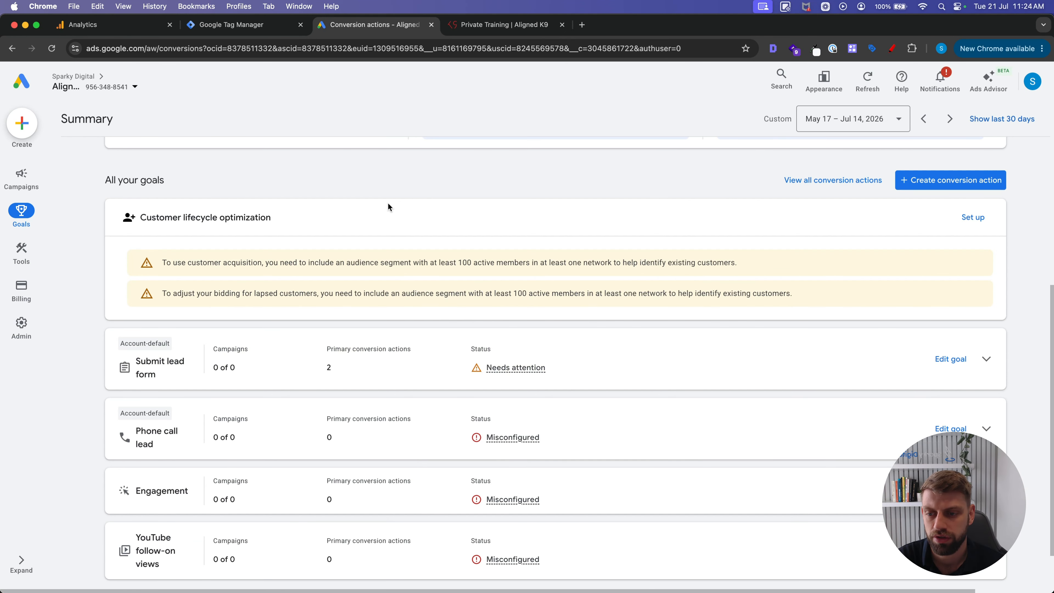
{"action": "scroll", "coordinate": [388, 207], "scroll_direction": "down", "scroll_amount": 1}
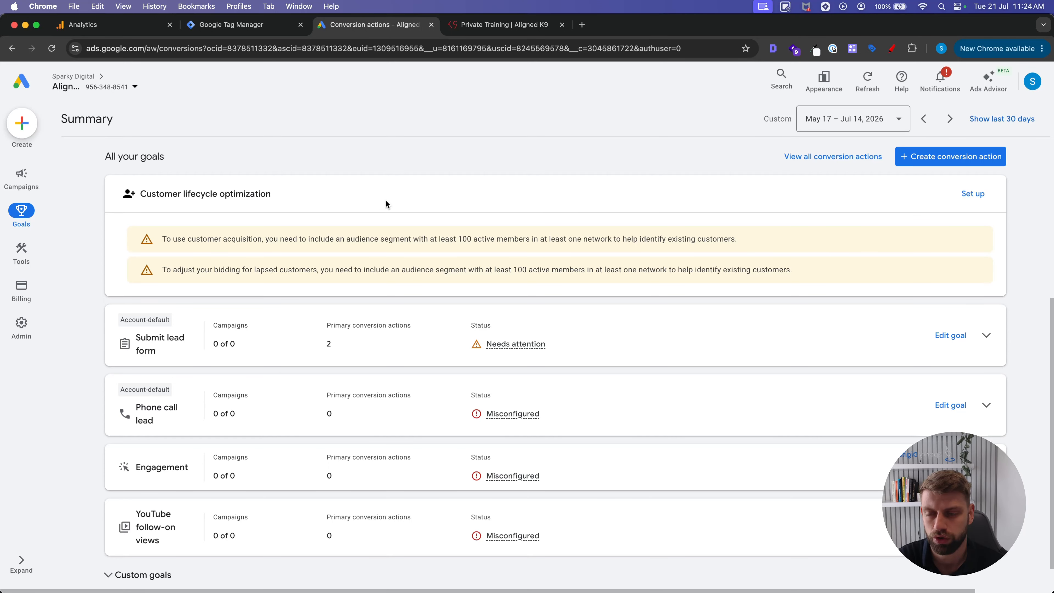
Compare the event tags in the Tag Manager container with the conversion goals listed in Google Ads.
{"action": "left_click", "coordinate": [231, 24]}
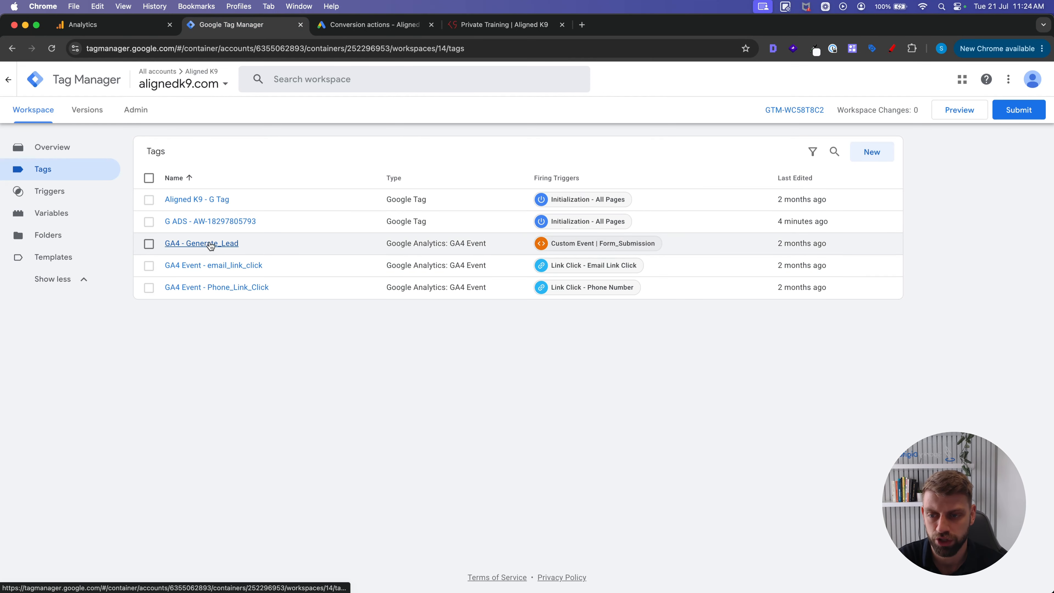
{"action": "left_click", "coordinate": [360, 25]}
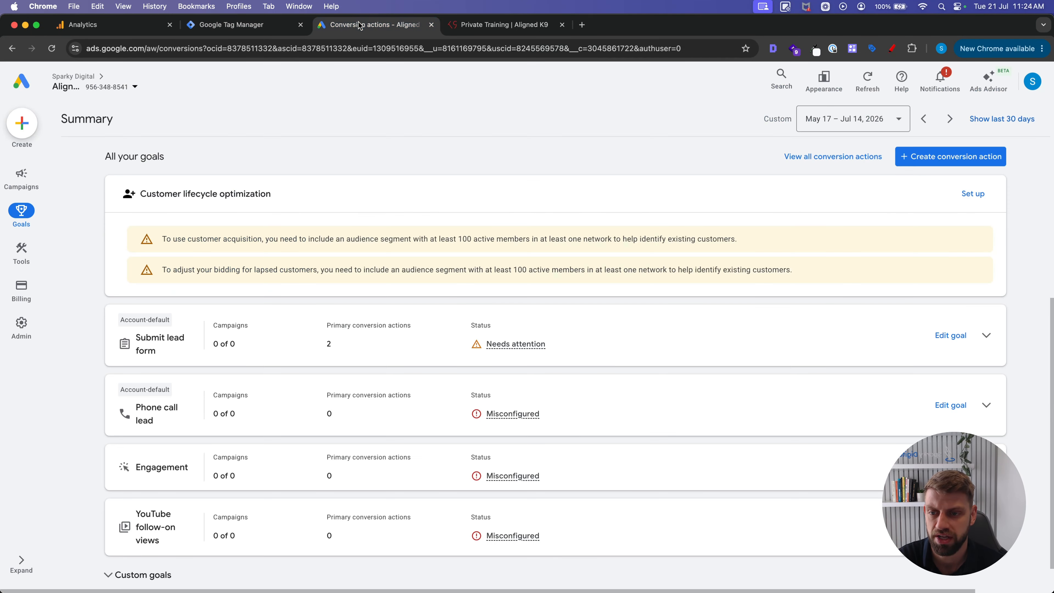
{"action": "scroll", "coordinate": [280, 227], "scroll_direction": "down", "scroll_amount": 2}
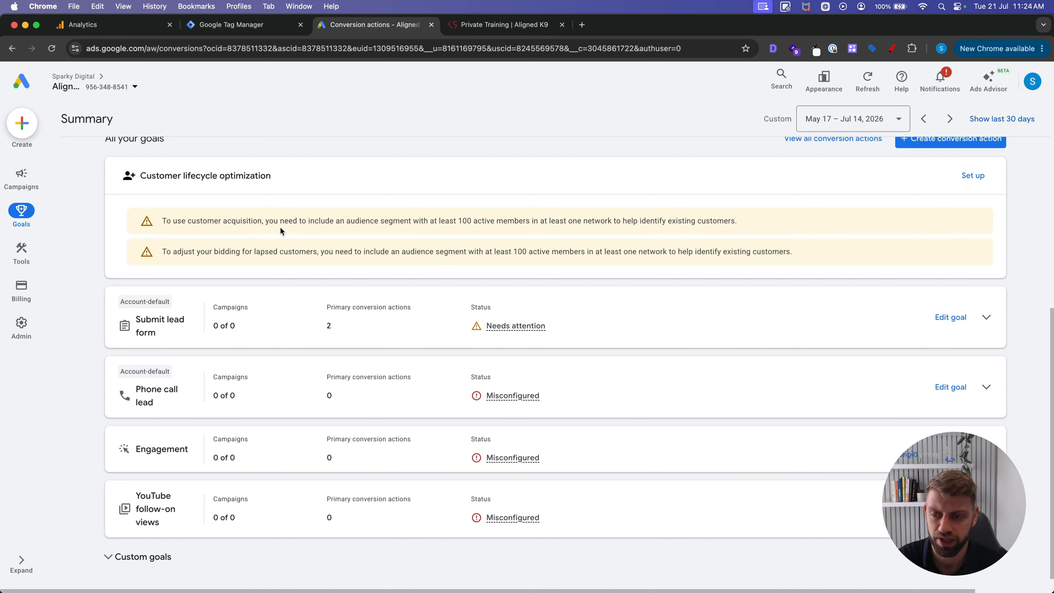
{"action": "scroll", "coordinate": [280, 228], "scroll_direction": "down", "scroll_amount": 1}
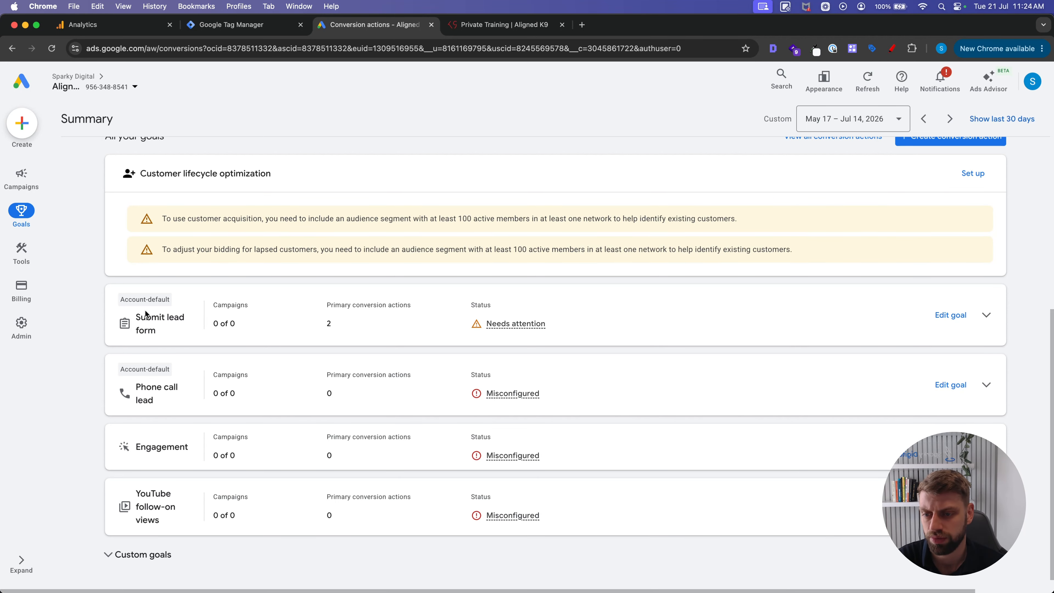
{"action": "scroll", "coordinate": [228, 376], "scroll_direction": "up", "scroll_amount": 1}
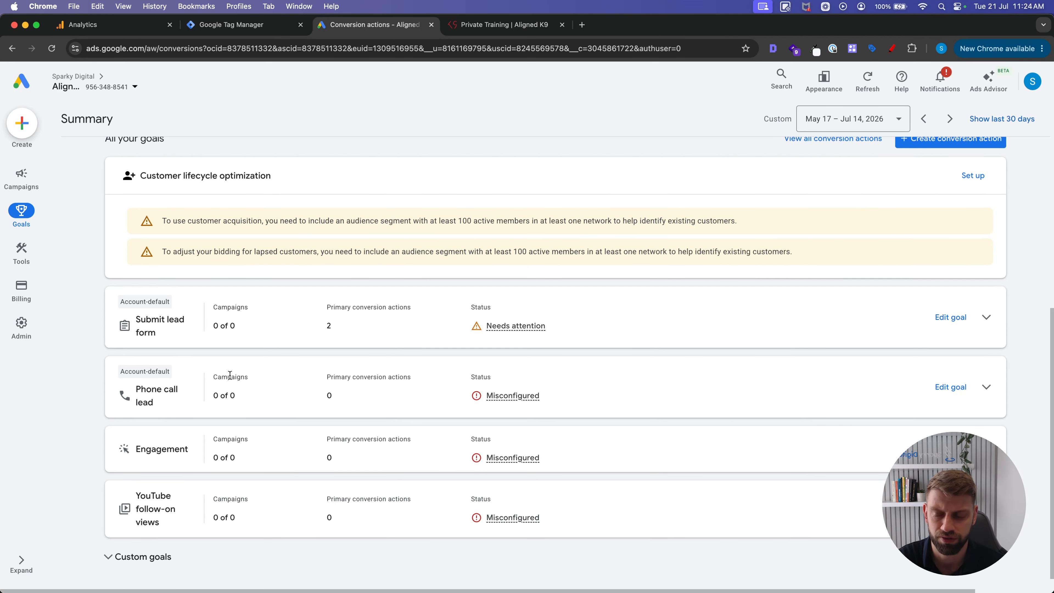
{"action": "scroll", "coordinate": [337, 353], "scroll_direction": "up", "scroll_amount": 1}
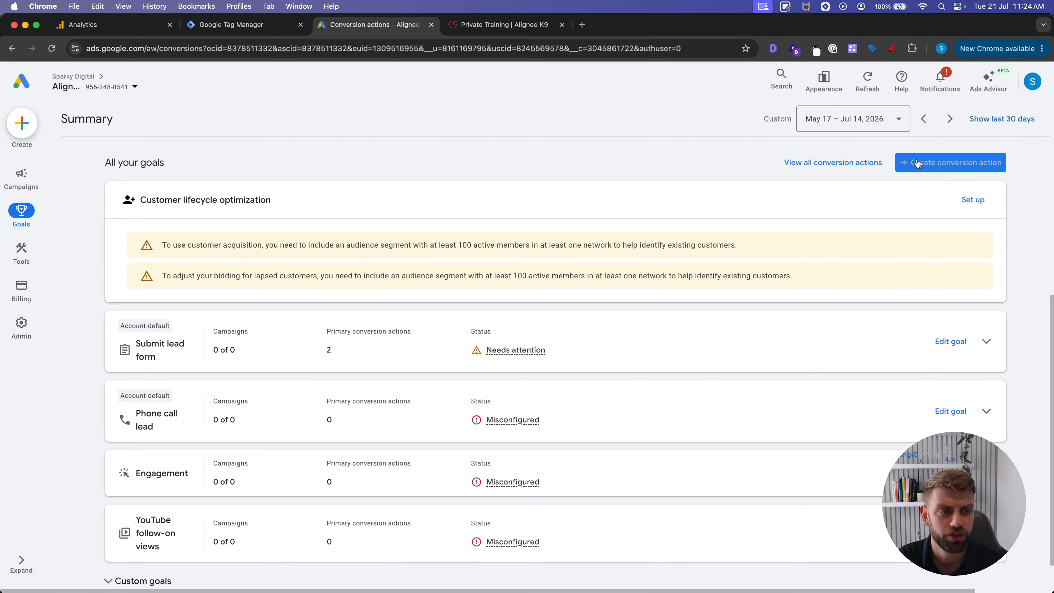
Start a new conversion action and save website and phone call conversions as its data sources.
{"action": "left_click", "coordinate": [928, 164]}
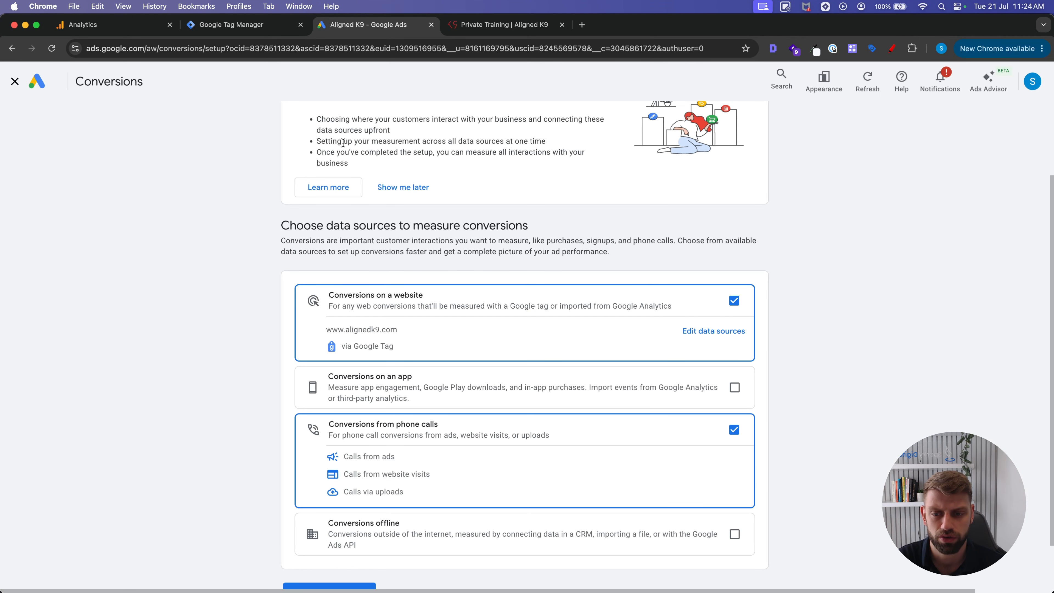
{"action": "scroll", "coordinate": [397, 197], "scroll_direction": "down", "scroll_amount": 1}
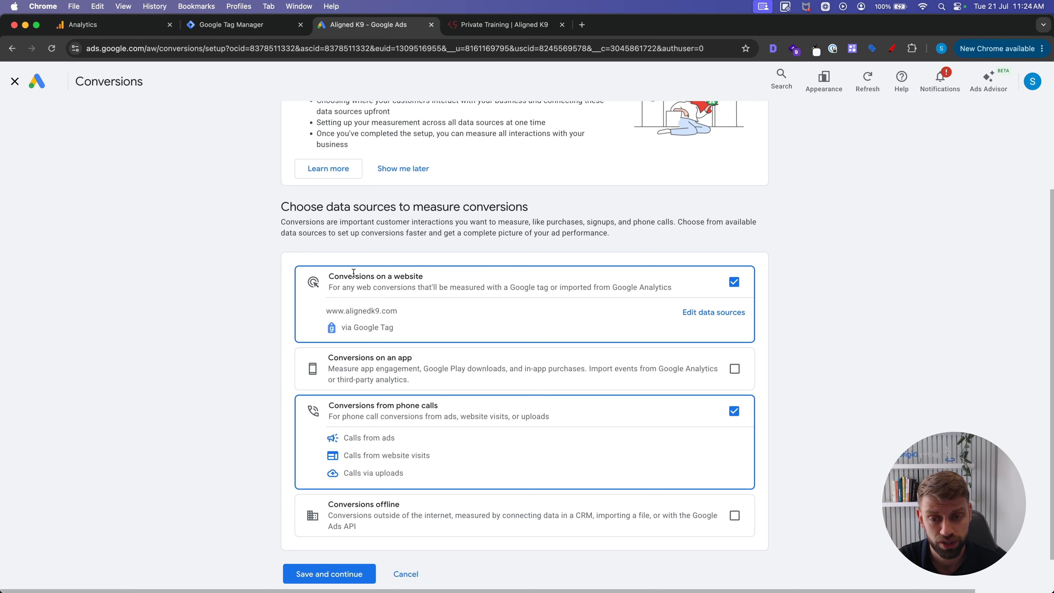
{"action": "scroll", "coordinate": [355, 273], "scroll_direction": "down", "scroll_amount": 1}
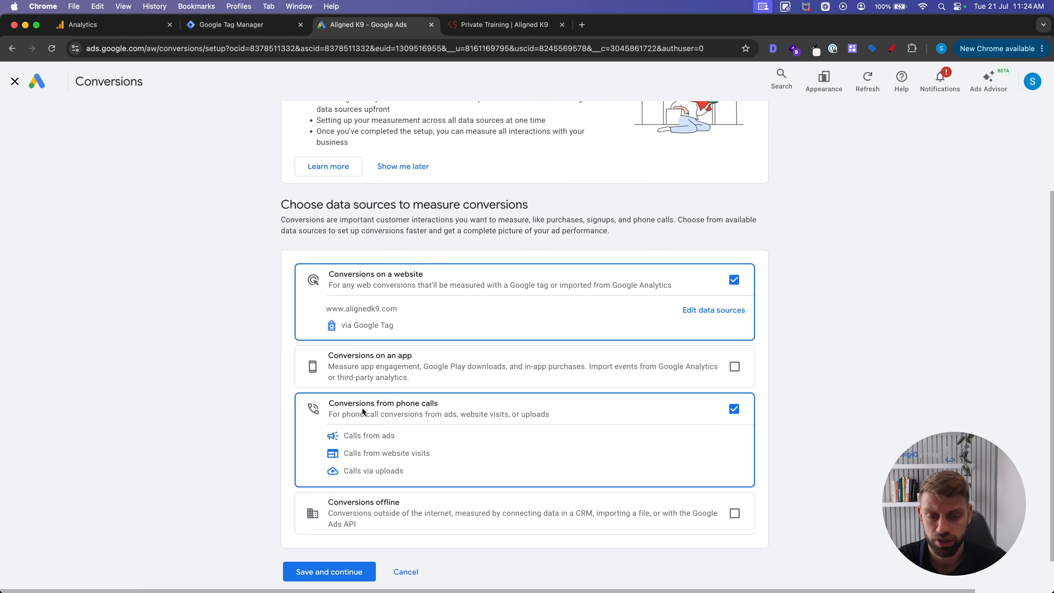
{"action": "scroll", "coordinate": [362, 409], "scroll_direction": "down", "scroll_amount": 1}
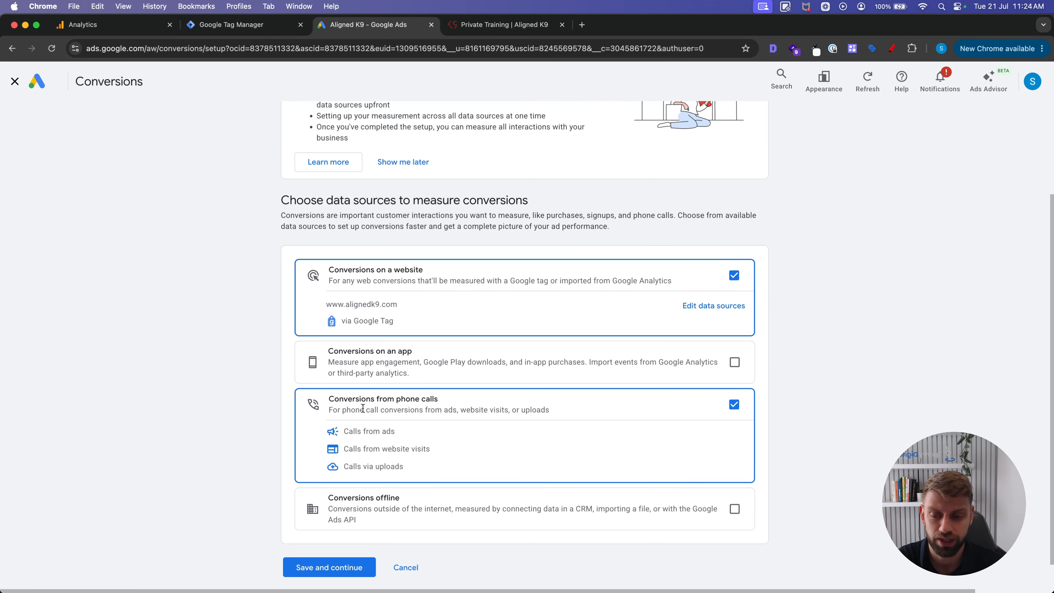
{"action": "scroll", "coordinate": [362, 408], "scroll_direction": "down", "scroll_amount": 1}
{"action": "left_click", "coordinate": [318, 552]}
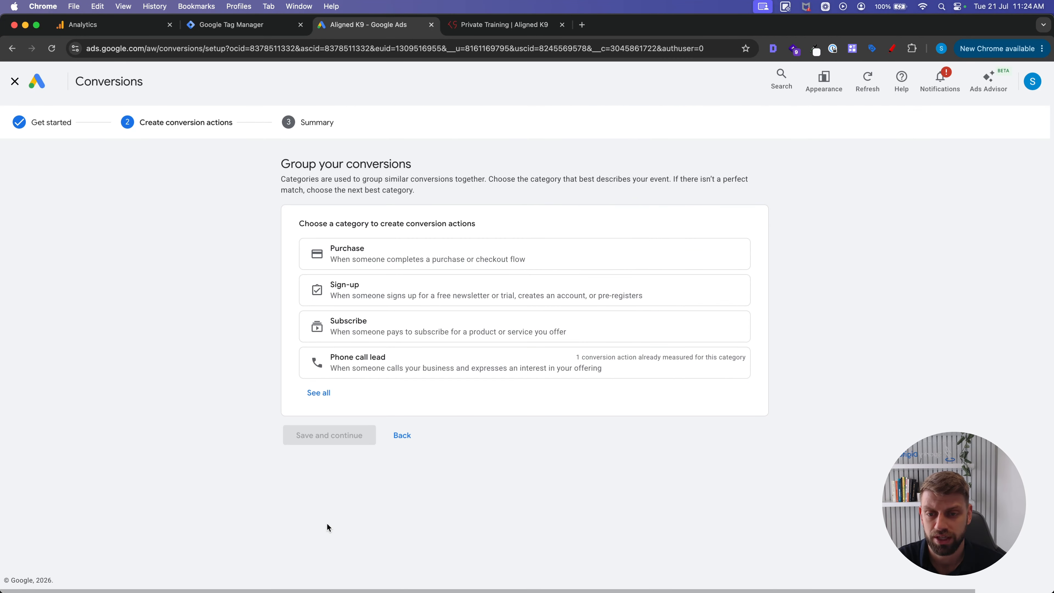
Expand the full list of conversion categories and choose Submit lead form for the new conversion action.
{"action": "left_click", "coordinate": [318, 393]}
{"action": "scroll", "coordinate": [249, 347], "scroll_direction": "down", "scroll_amount": 2}
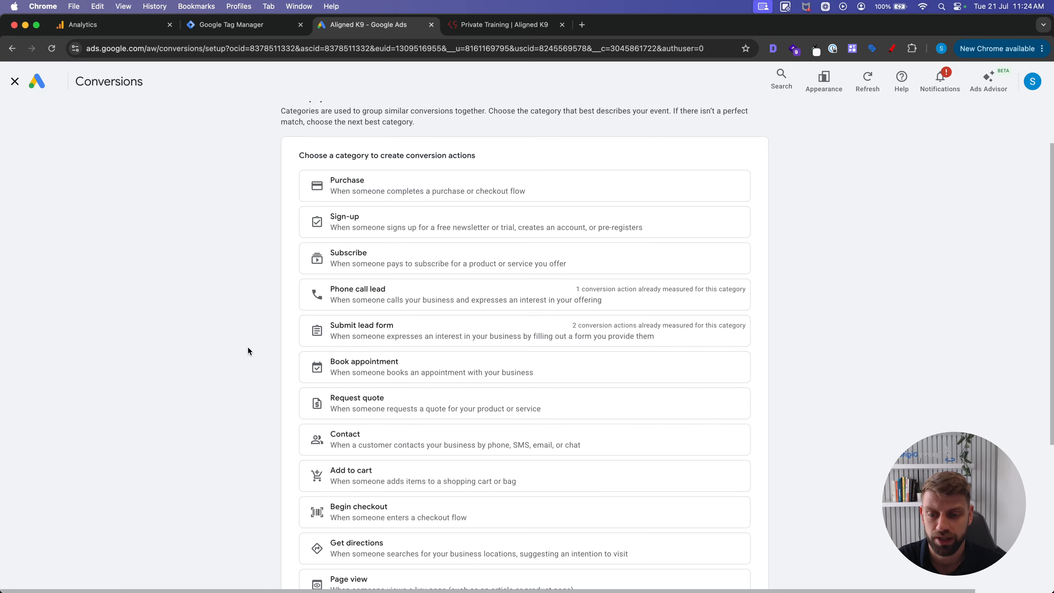
{"action": "scroll", "coordinate": [284, 348], "scroll_direction": "down", "scroll_amount": 3}
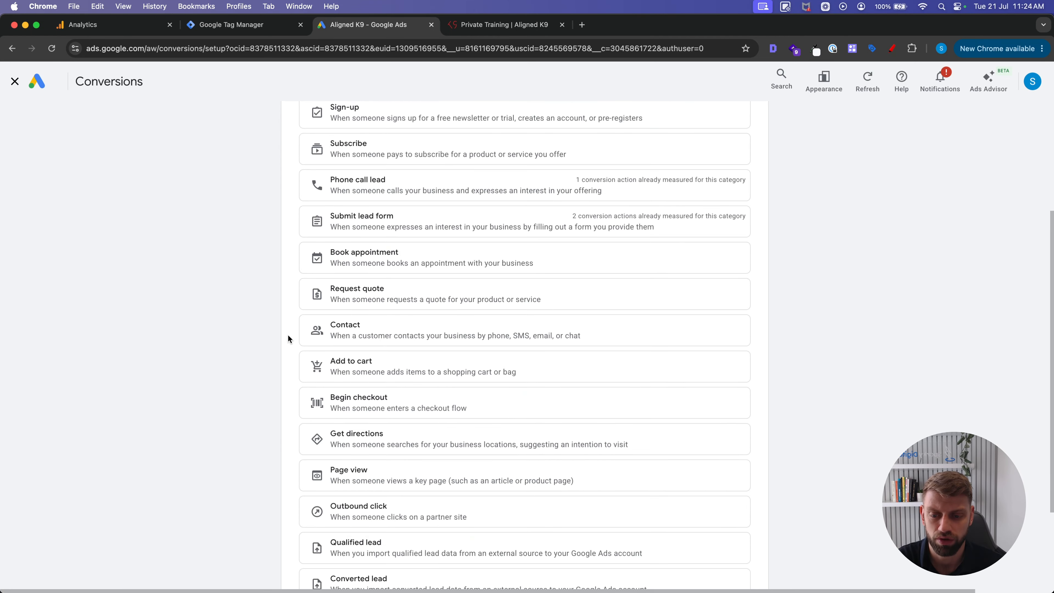
{"action": "scroll", "coordinate": [370, 408], "scroll_direction": "up", "scroll_amount": 2}
{"action": "scroll", "coordinate": [370, 407], "scroll_direction": "up", "scroll_amount": 1}
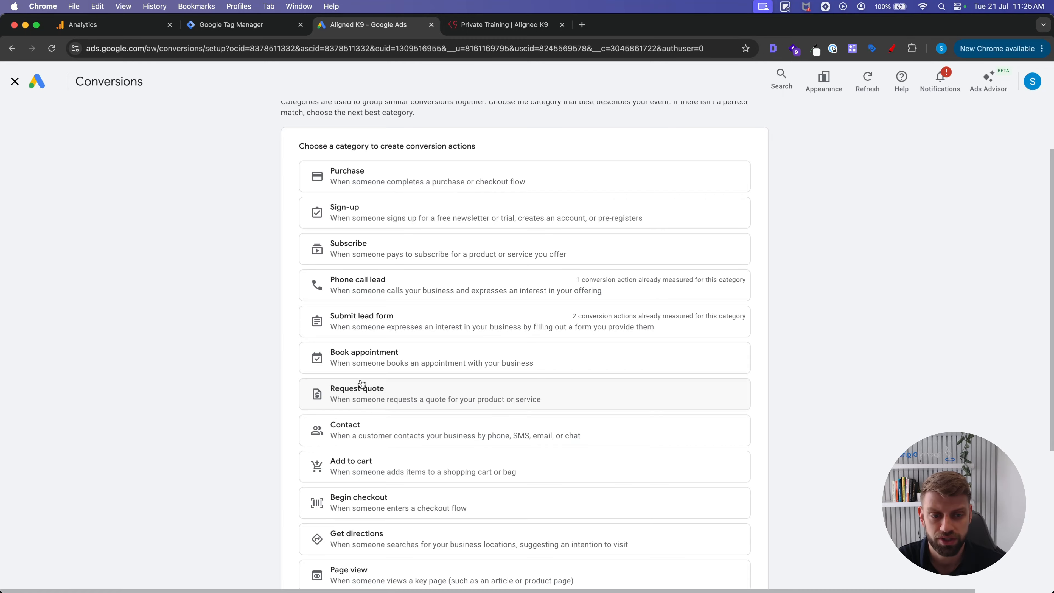
{"action": "left_click", "coordinate": [349, 321]}
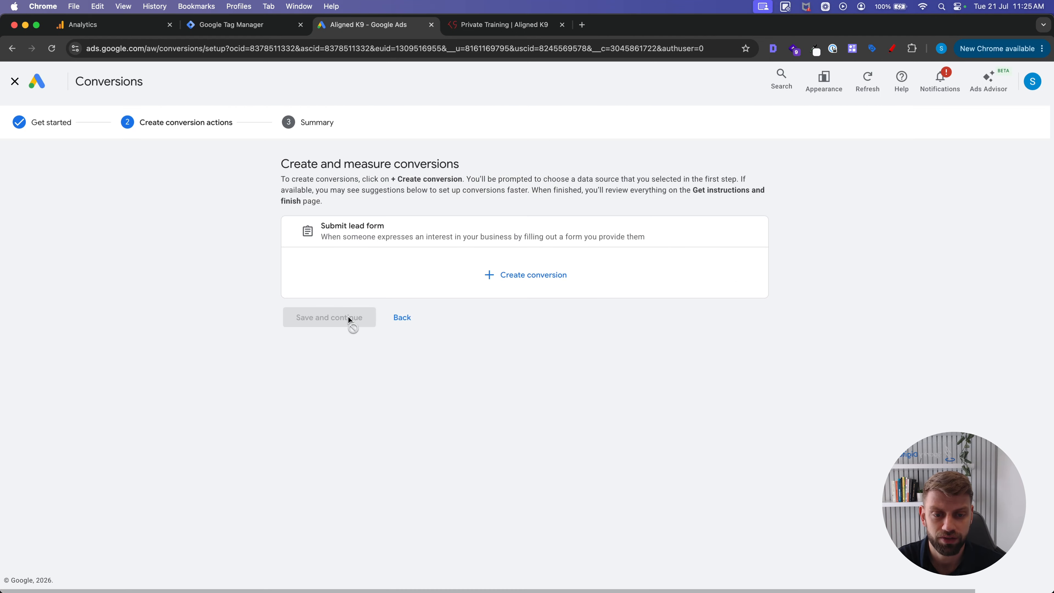
{"action": "left_click", "coordinate": [525, 279]}
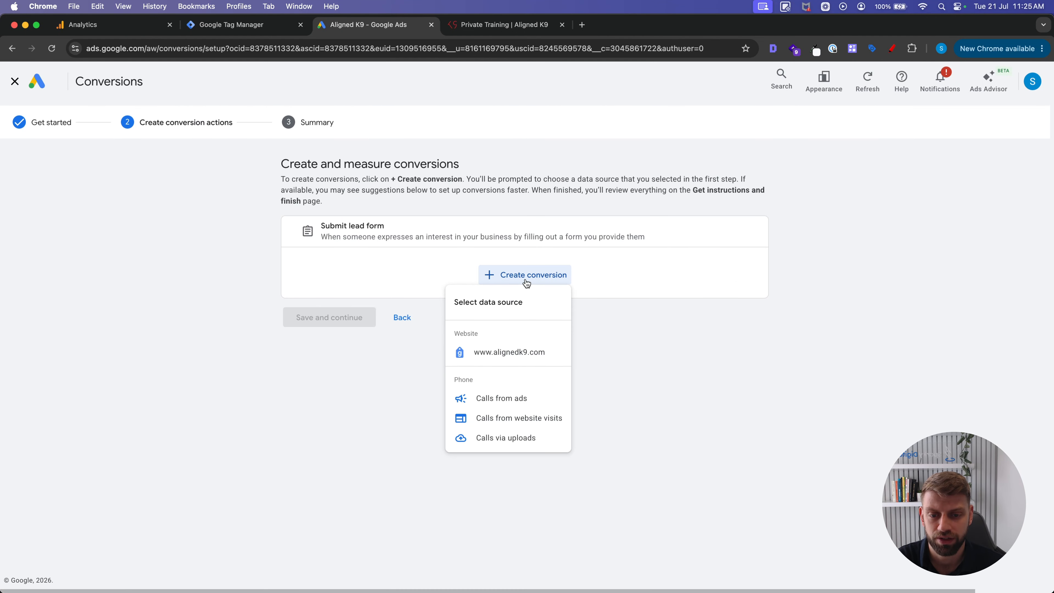
{"action": "left_click", "coordinate": [487, 352]}
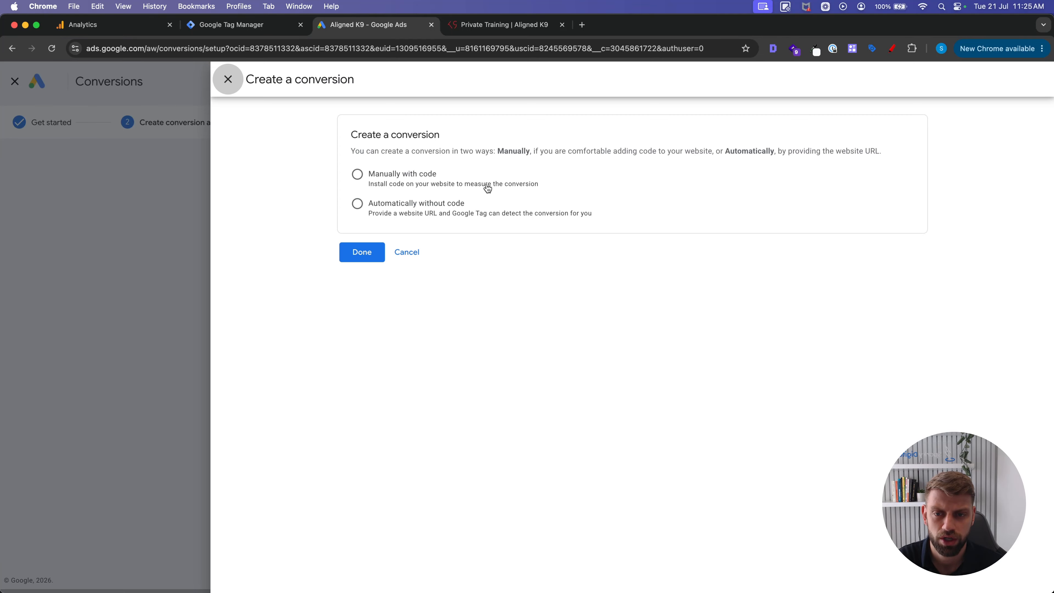
{"action": "left_click", "coordinate": [358, 174]}
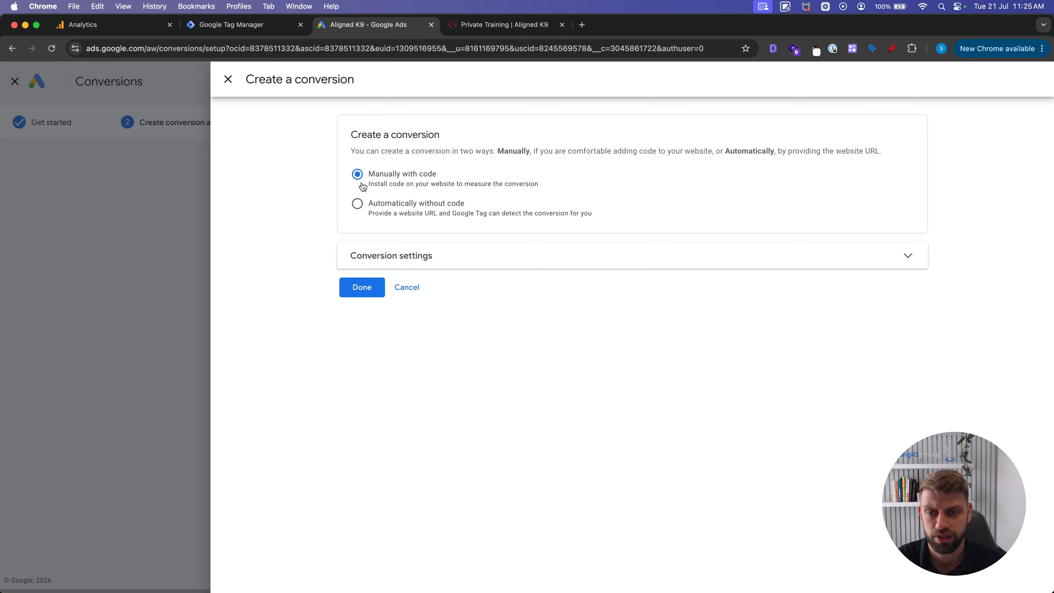
Expand the conversion settings and name the conversion Form Submission.
{"action": "left_click", "coordinate": [414, 257]}
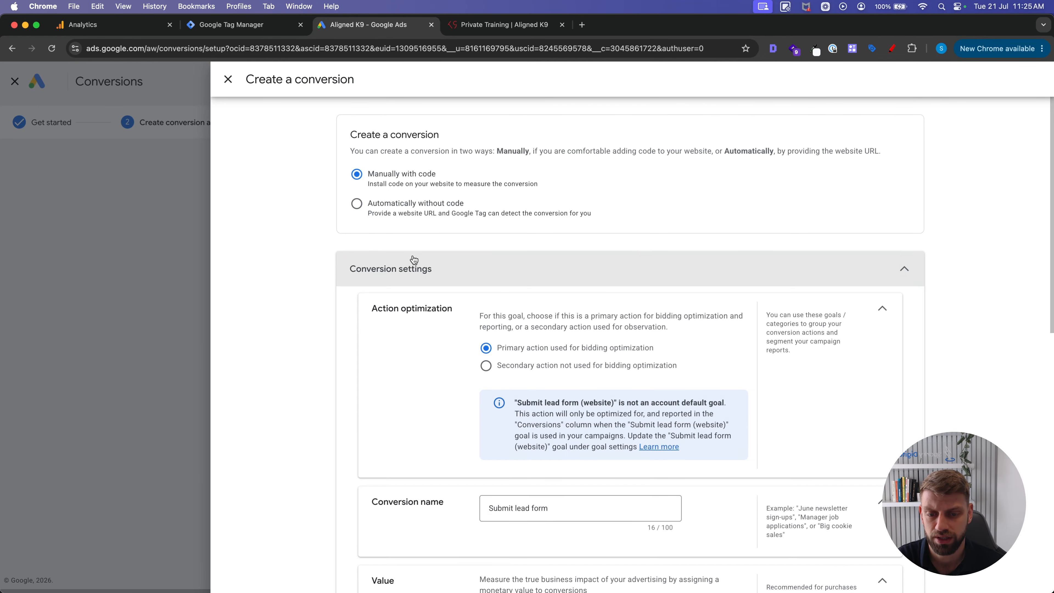
{"action": "left_click_drag", "start_coordinate": [554, 337], "coordinate": [489, 336]}
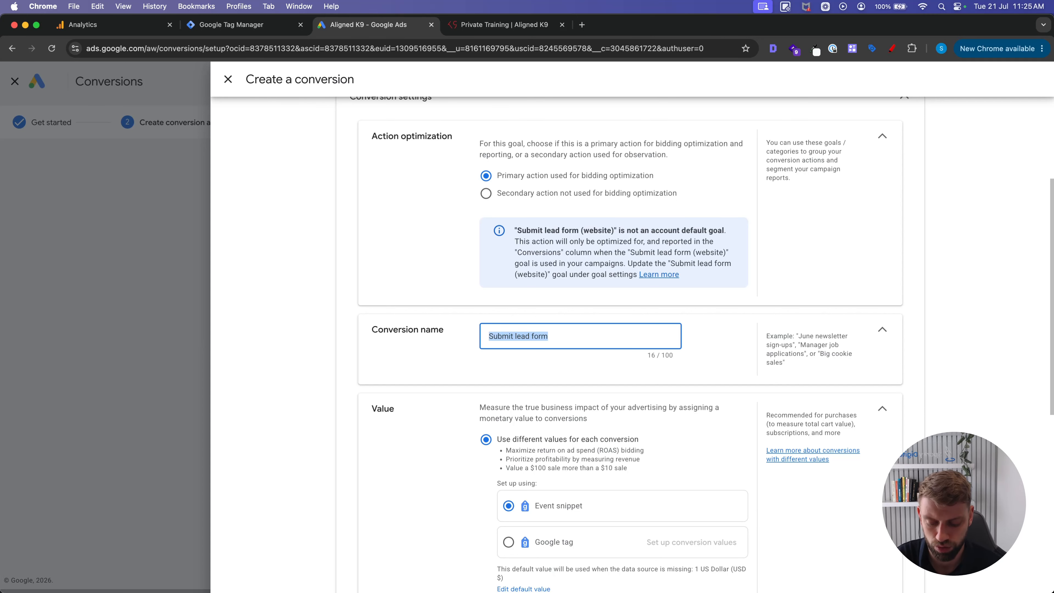
{"action": "type", "text": "Form Submission"}
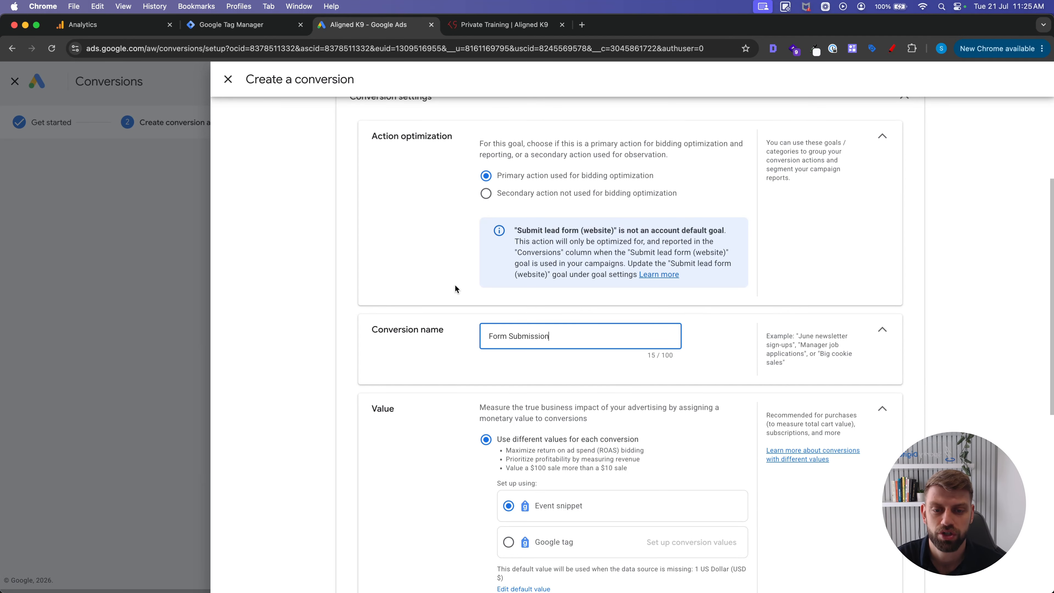
{"action": "scroll", "coordinate": [419, 226], "scroll_direction": "up", "scroll_amount": 3}
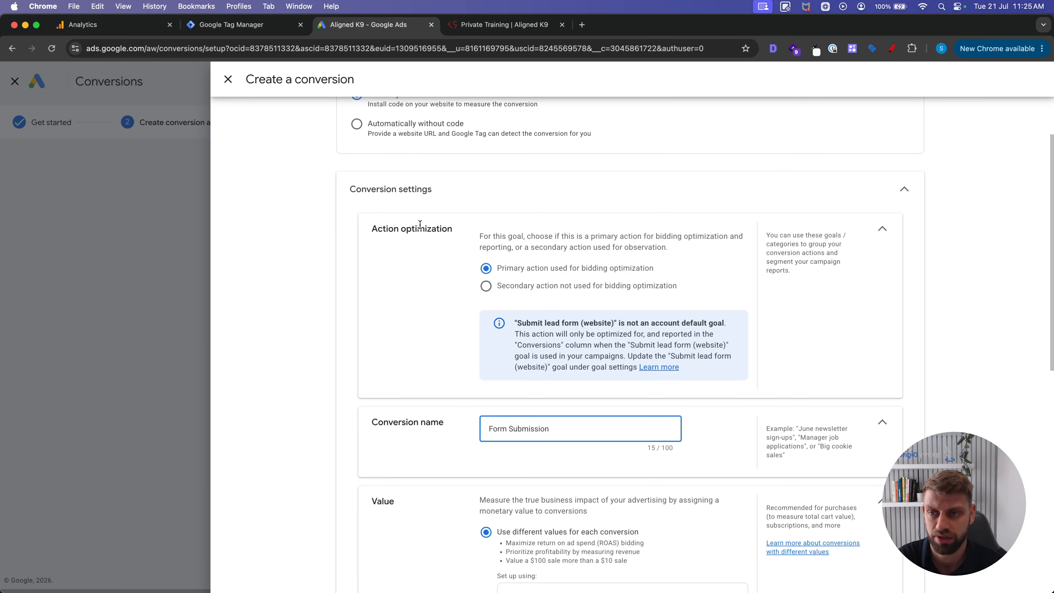
Set the conversion to use the same value for each conversion and save it through to the summary.
{"action": "scroll", "coordinate": [420, 225], "scroll_direction": "down", "scroll_amount": 1}
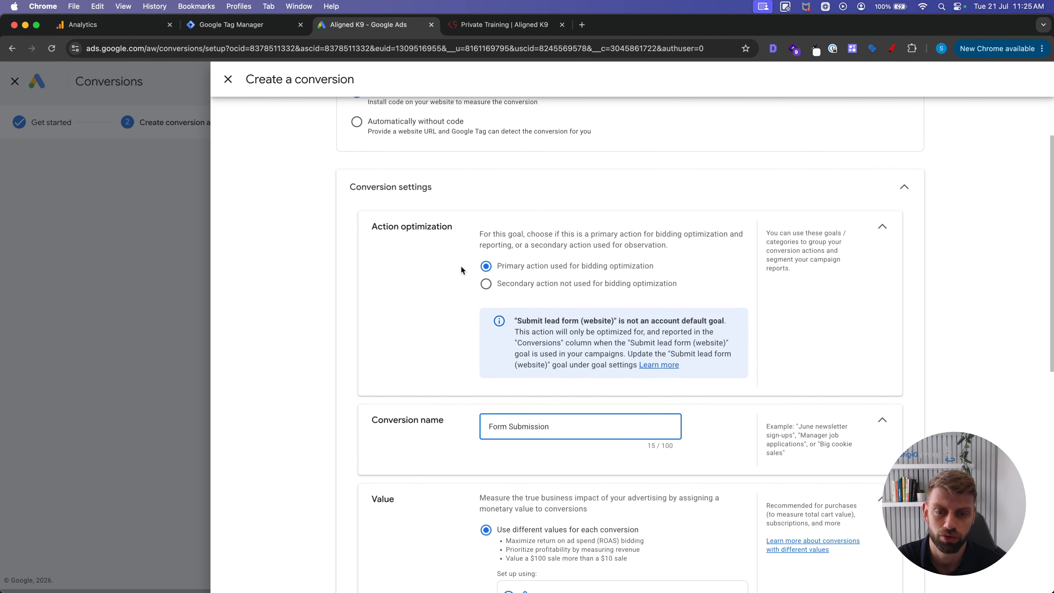
{"action": "scroll", "coordinate": [461, 270], "scroll_direction": "down", "scroll_amount": 6}
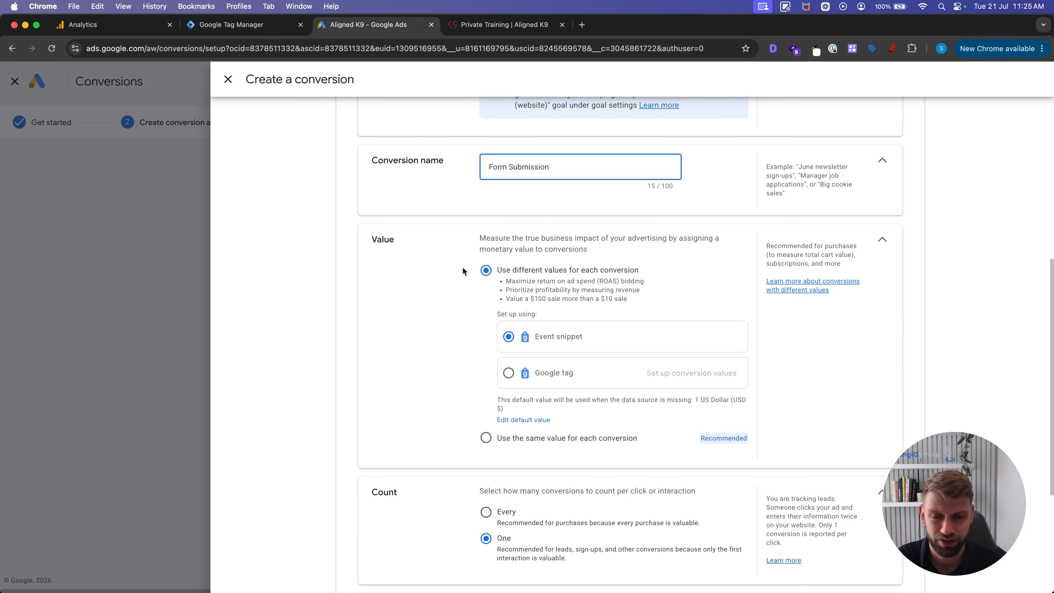
{"action": "scroll", "coordinate": [464, 271], "scroll_direction": "down", "scroll_amount": 1}
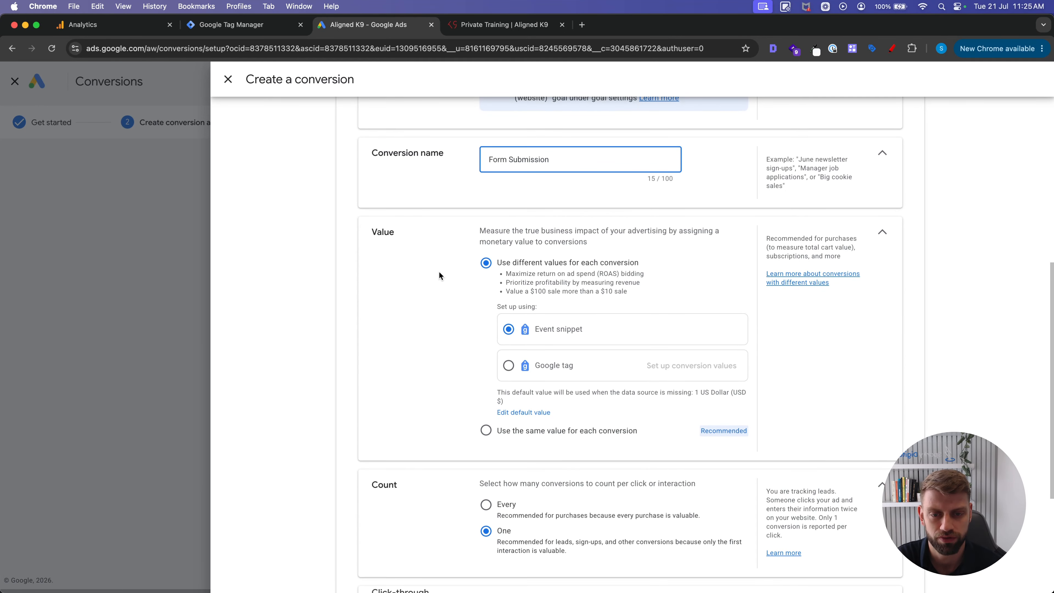
{"action": "left_click", "coordinate": [486, 431]}
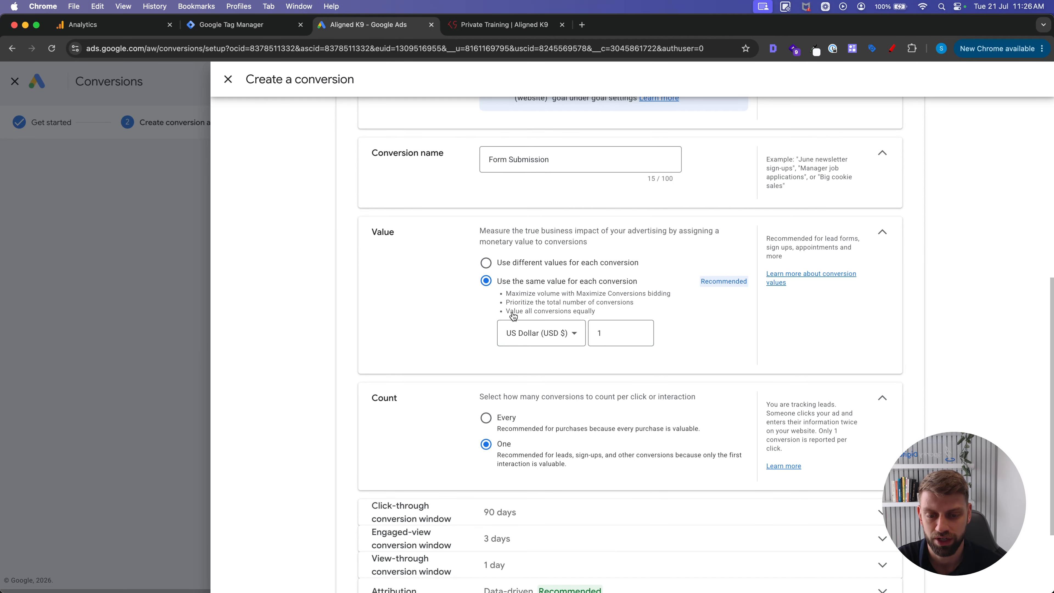
{"action": "scroll", "coordinate": [514, 315], "scroll_direction": "down", "scroll_amount": 5}
{"action": "left_click", "coordinate": [367, 560]}
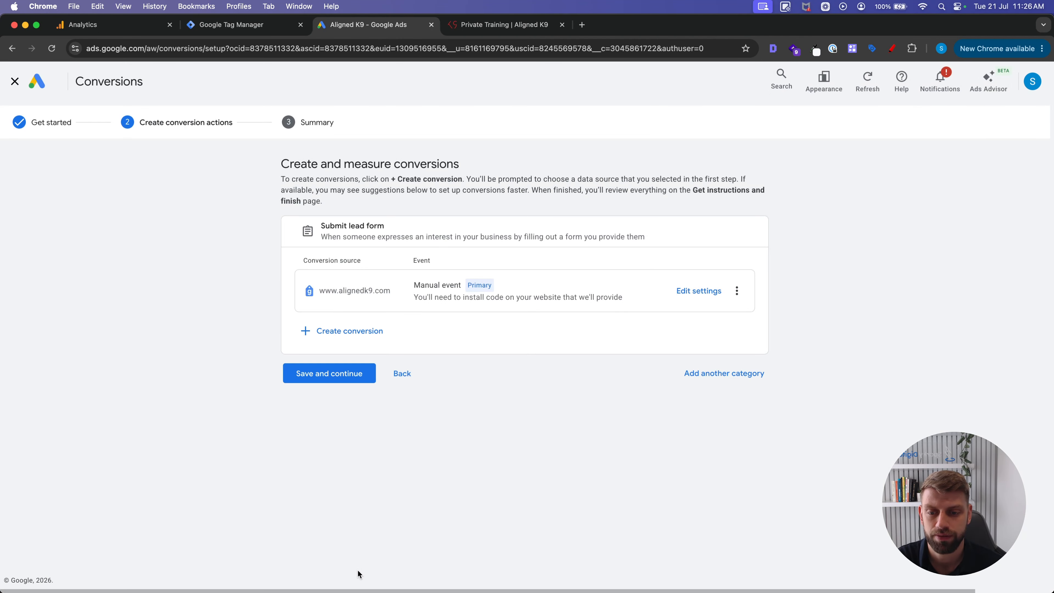
{"action": "left_click", "coordinate": [327, 375]}
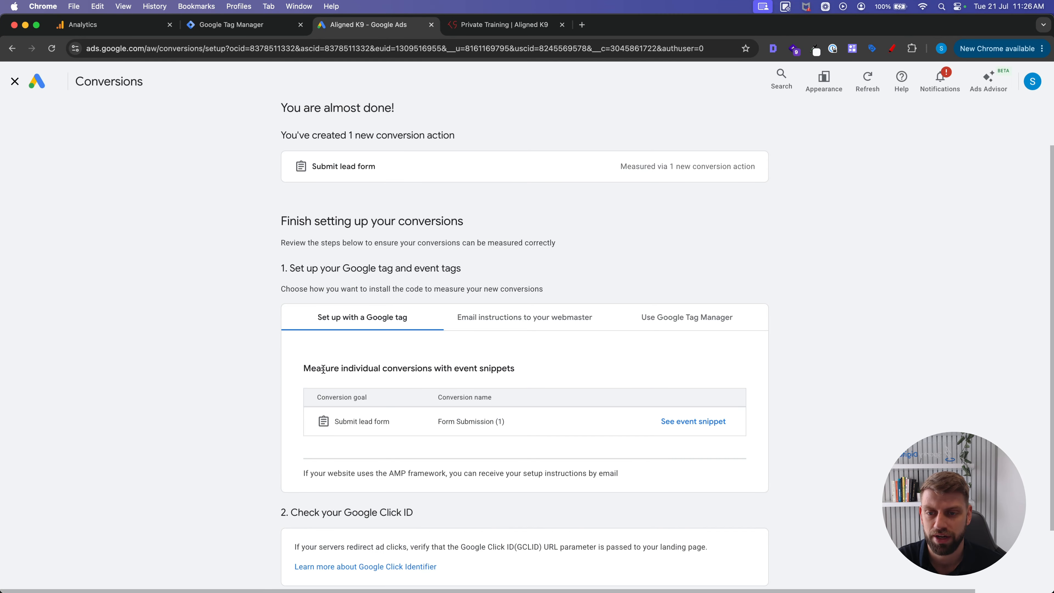
Show the Google Tag Manager installation details for the Form Submission conversion and copy its conversion ID.
{"action": "scroll", "coordinate": [323, 369], "scroll_direction": "down", "scroll_amount": 1}
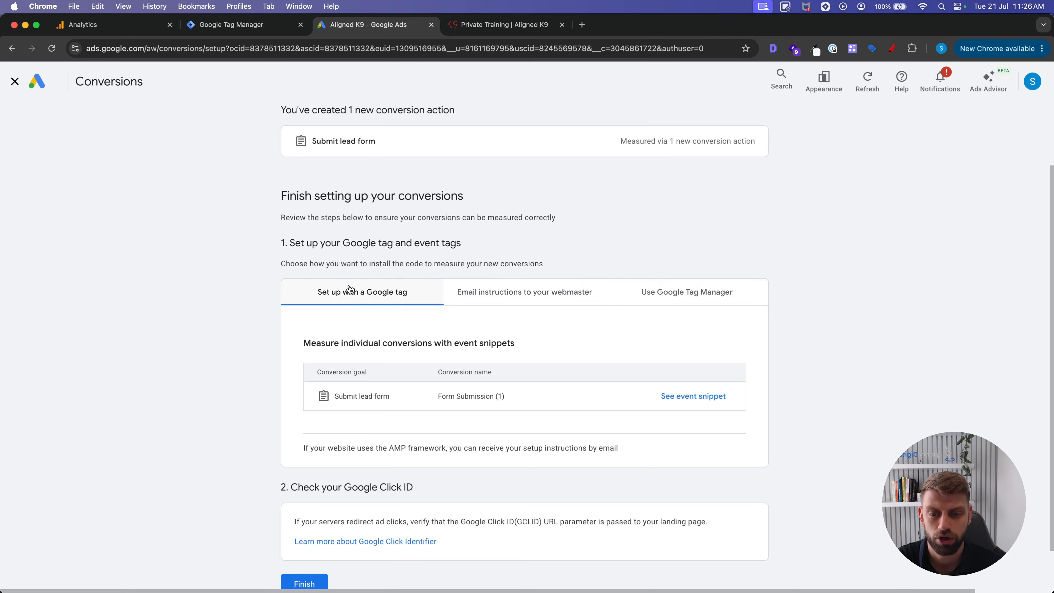
{"action": "left_click", "coordinate": [677, 294]}
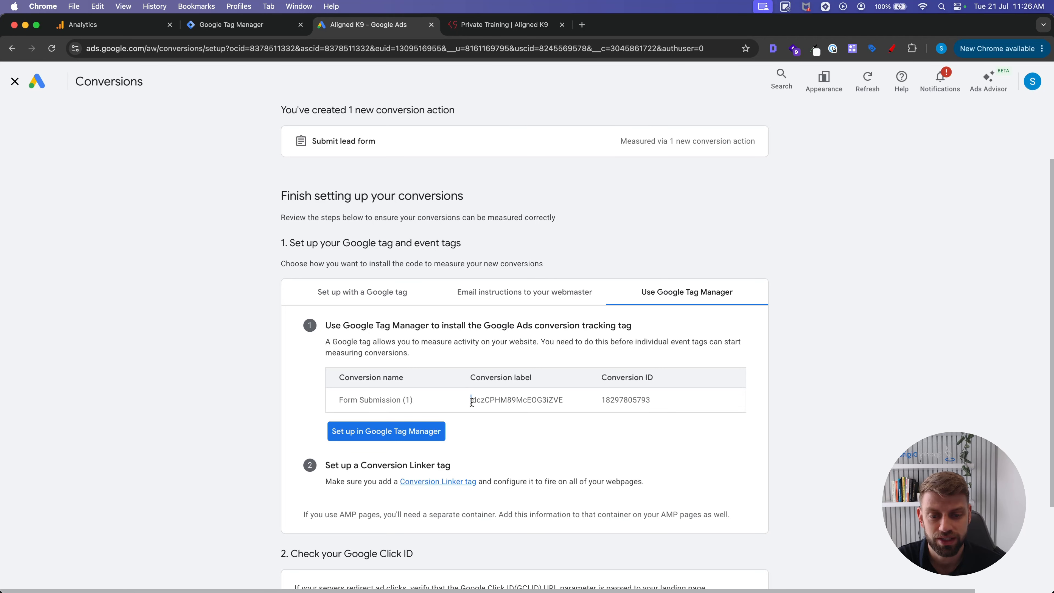
{"action": "left_click_drag", "start_coordinate": [470, 402], "coordinate": [670, 404]}
In Tag Manager, start a new tag of the type Google Ads Conversion Tracking.
{"action": "left_click", "coordinate": [245, 26]}
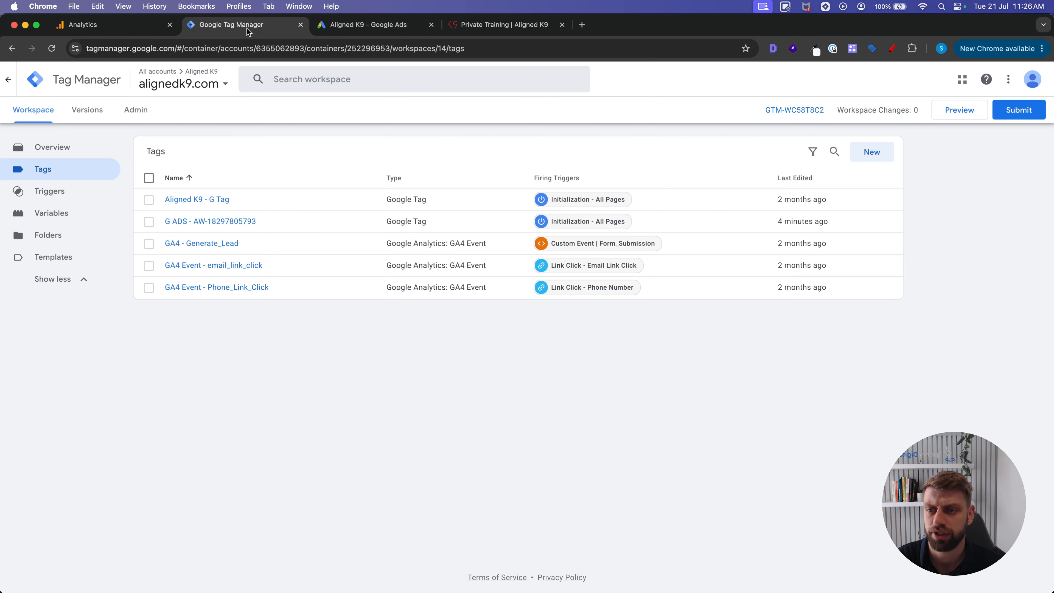
{"action": "left_click", "coordinate": [879, 157]}
{"action": "left_click", "coordinate": [540, 142]}
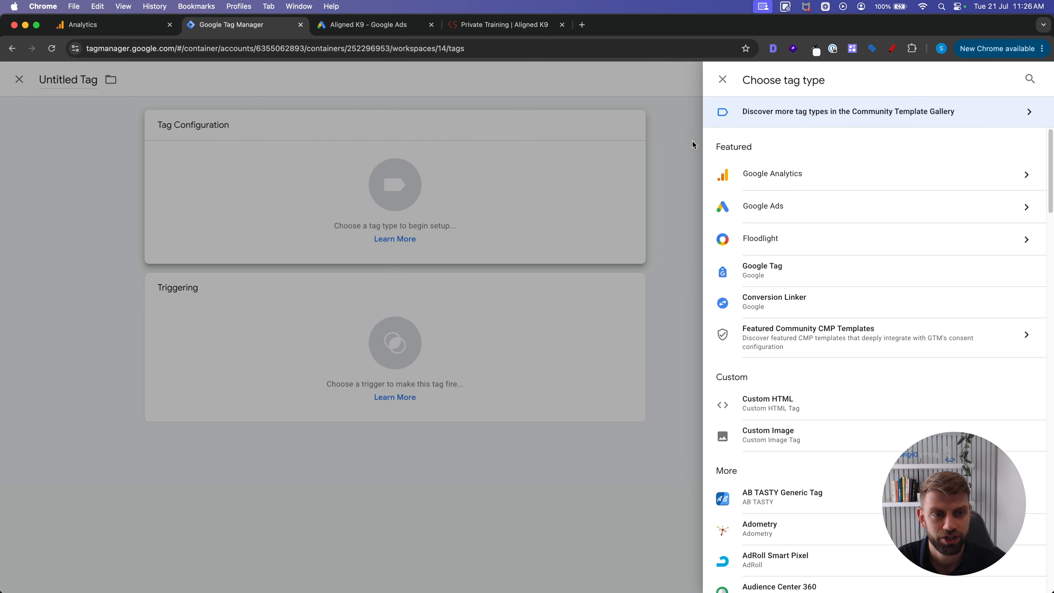
{"action": "left_click", "coordinate": [760, 207]}
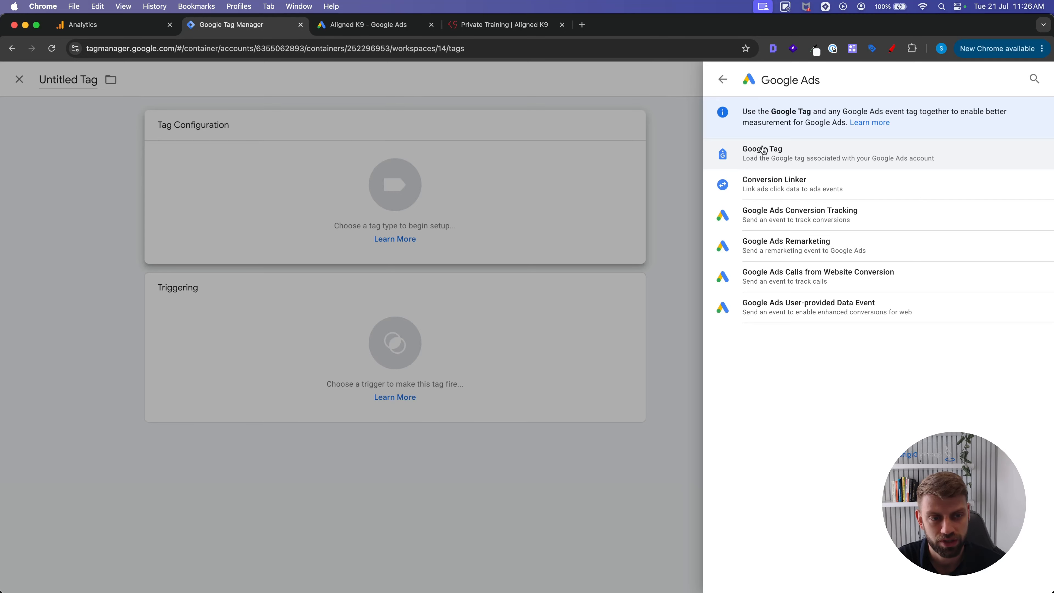
{"action": "left_click", "coordinate": [821, 217]}
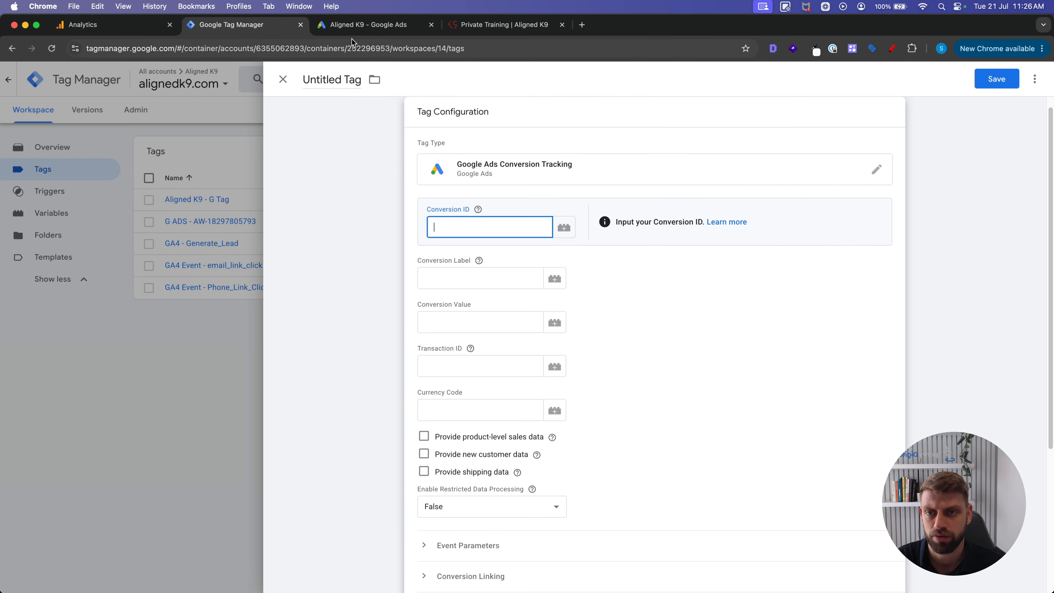
Fill in the tag's Conversion ID and Conversion Label with the Form Submission values copied from Google Ads.
{"action": "left_click", "coordinate": [353, 30]}
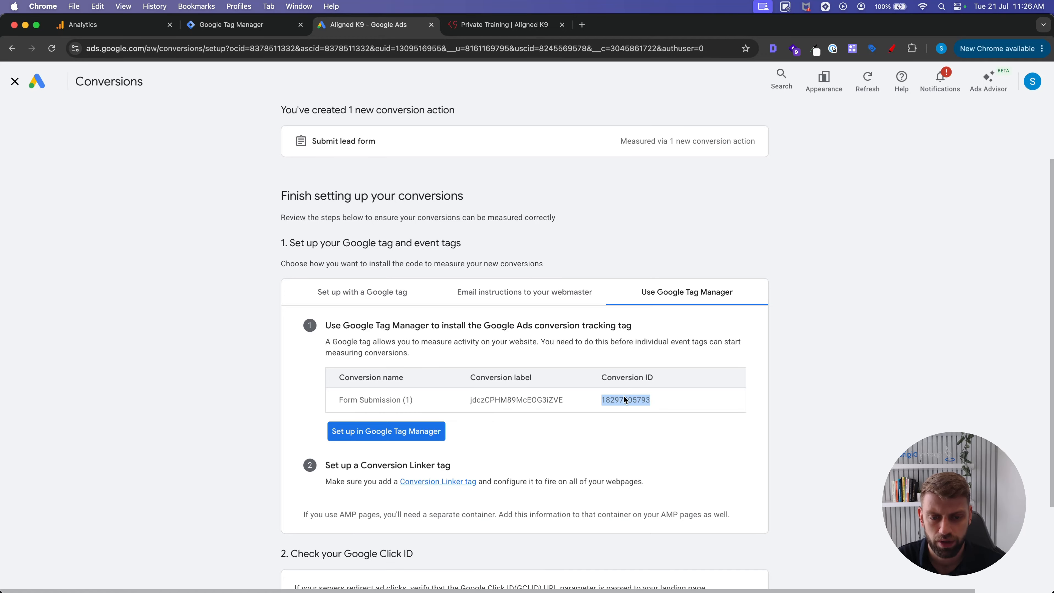
{"action": "left_click_drag", "start_coordinate": [470, 399], "coordinate": [563, 401]}
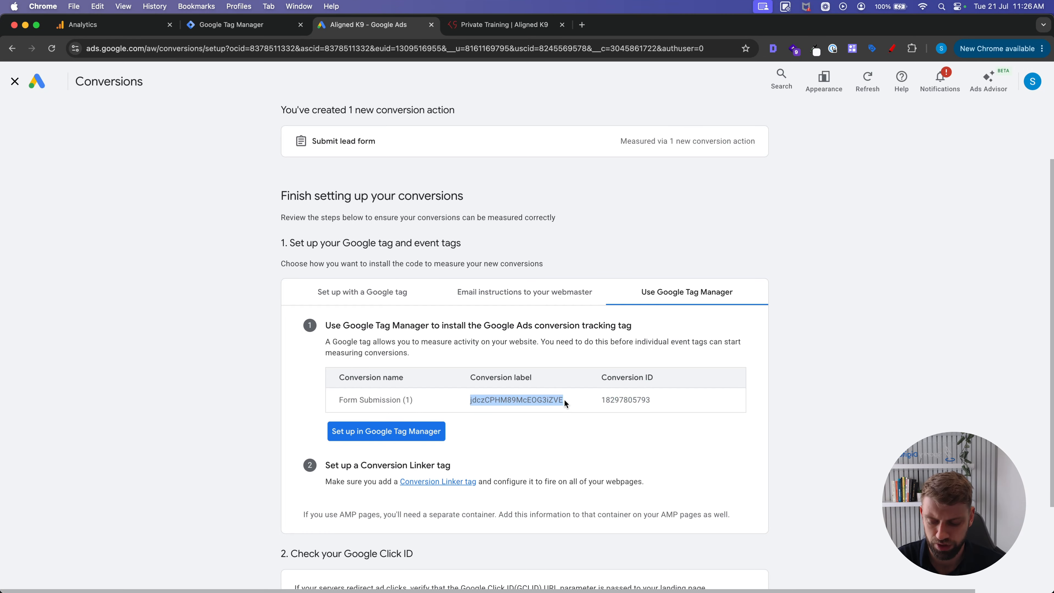
{"action": "key", "text": "super+c"}
{"action": "key", "text": "super+alt+Left"}
{"action": "key", "text": "super+v"}
Set Custom Event | Form_Submission as the firing trigger of the conversion tracking tag.
{"action": "scroll", "coordinate": [592, 328], "scroll_direction": "down", "scroll_amount": 5}
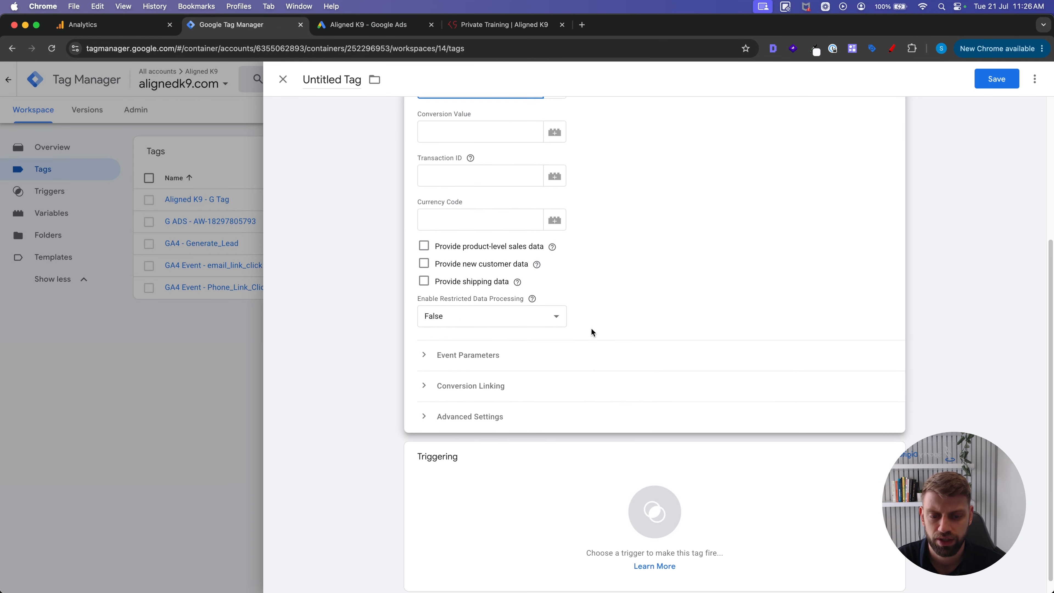
{"action": "left_click", "coordinate": [485, 432]}
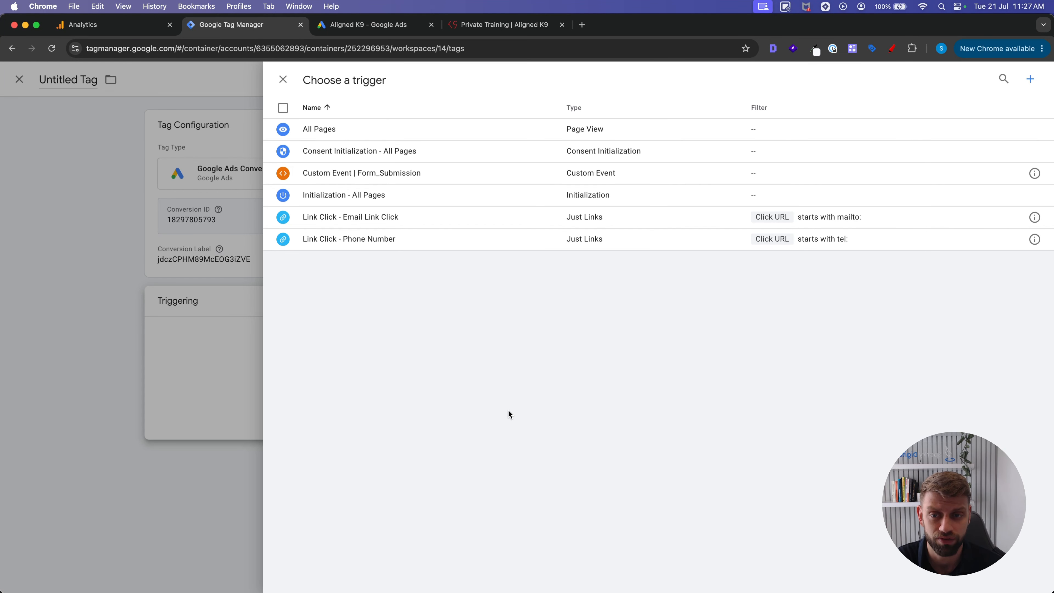
{"action": "left_click", "coordinate": [371, 172]}
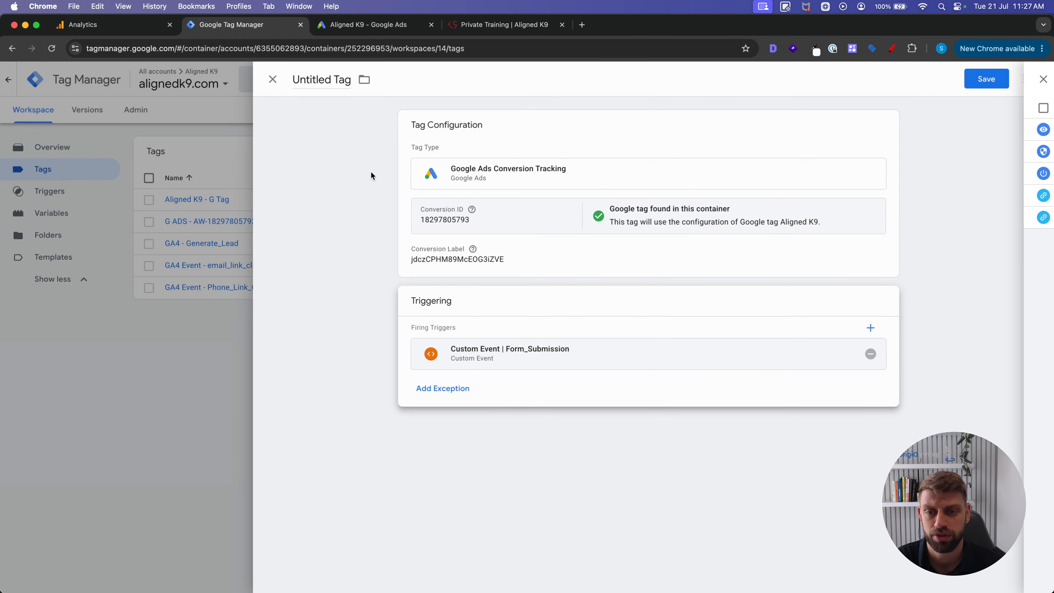
Name the tag "G ADS _ Form Submission" and save it.
{"action": "left_click", "coordinate": [322, 79]}
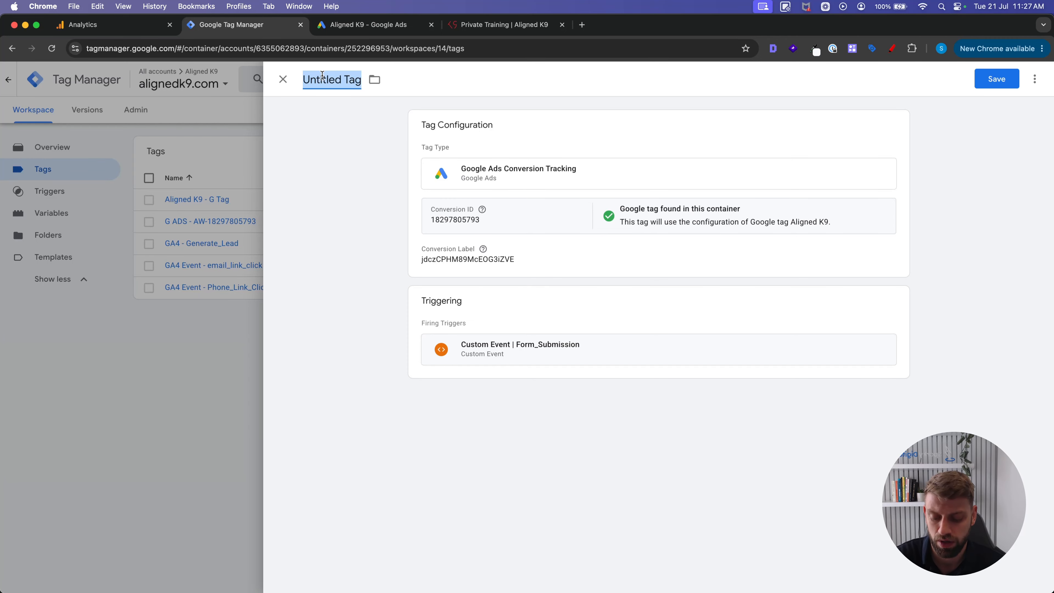
{"action": "type", "text": "G Ad"}
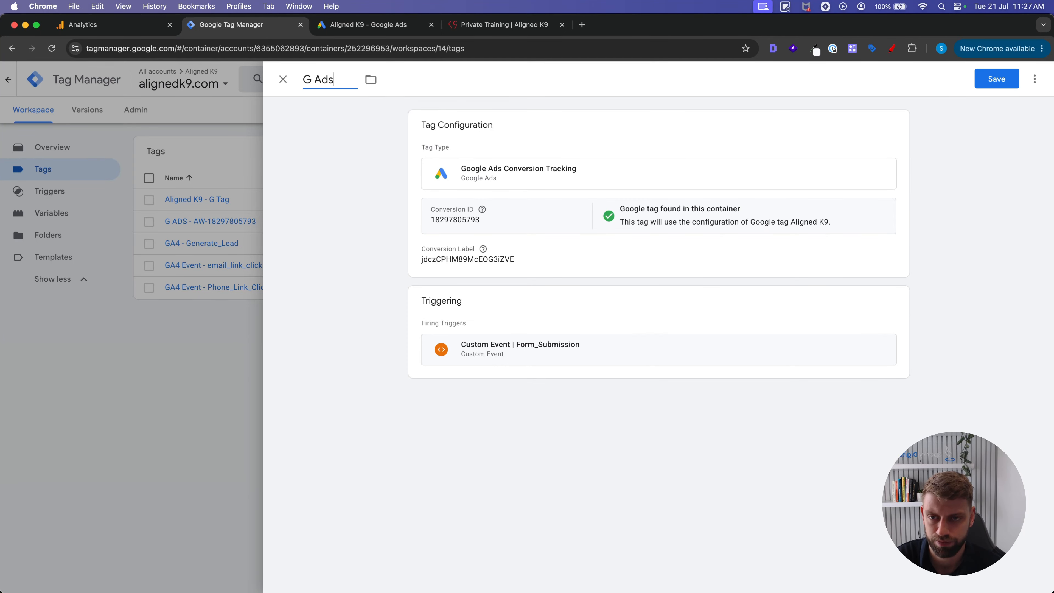
{"action": "type", "text": "s"}
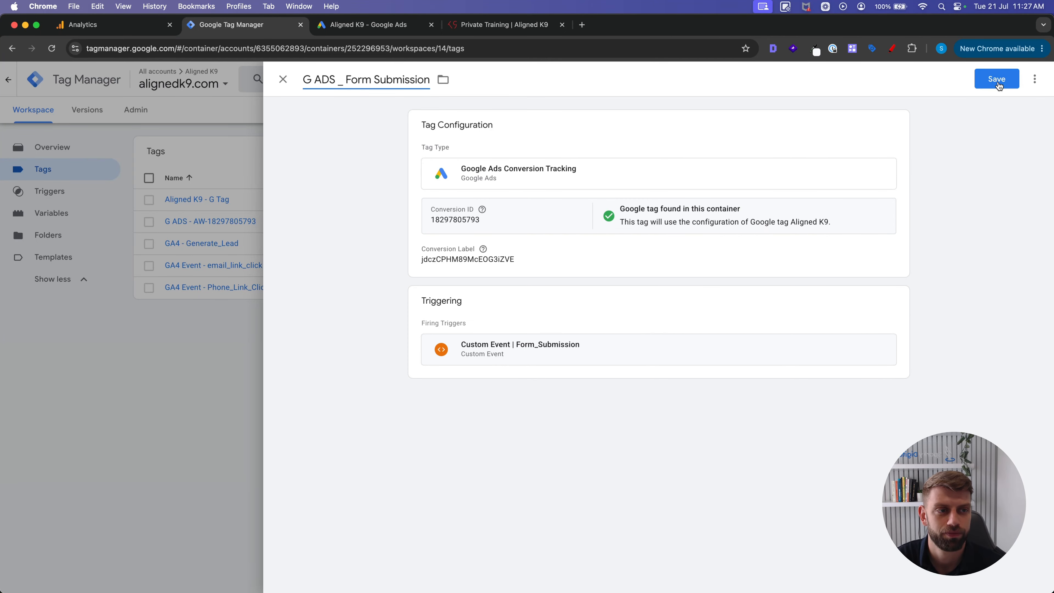
{"action": "left_click", "coordinate": [998, 85]}
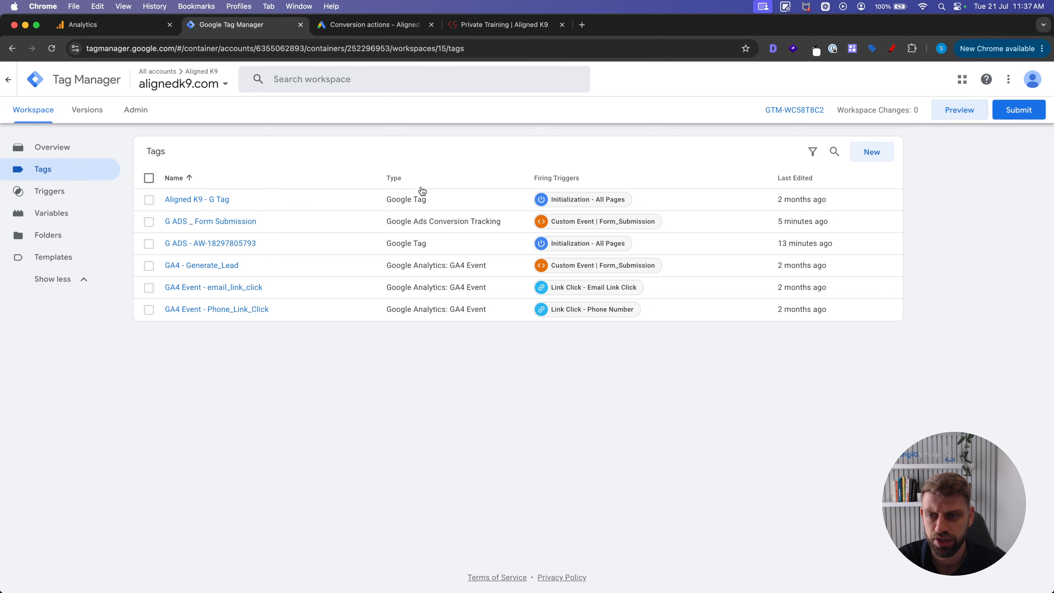
Preview the container in Tag Assistant and switch to the connected Contact page of the Aligned K9 website.
{"action": "left_click", "coordinate": [952, 116]}
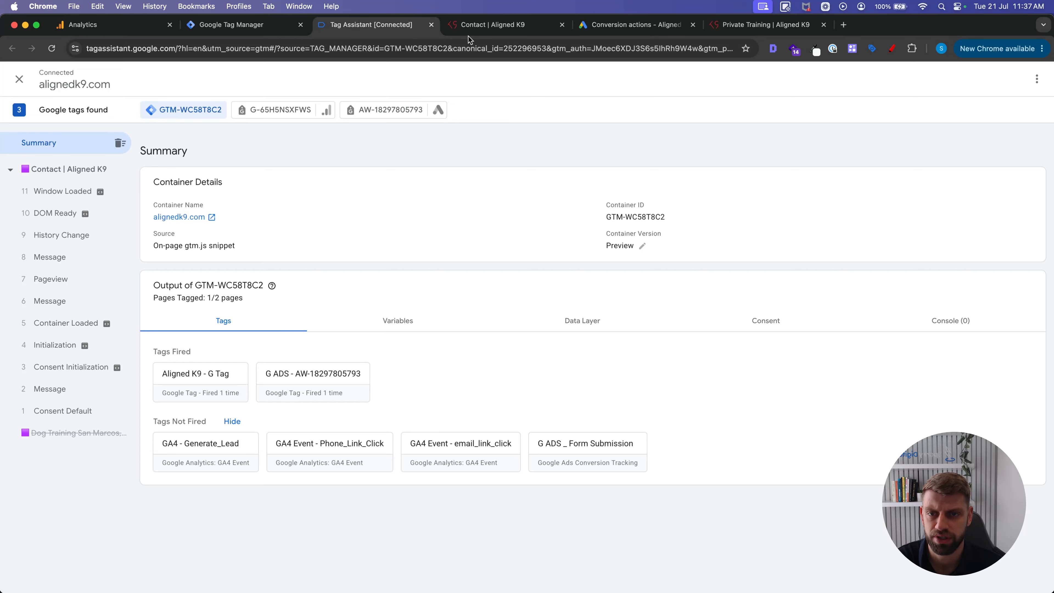
{"action": "left_click", "coordinate": [481, 27]}
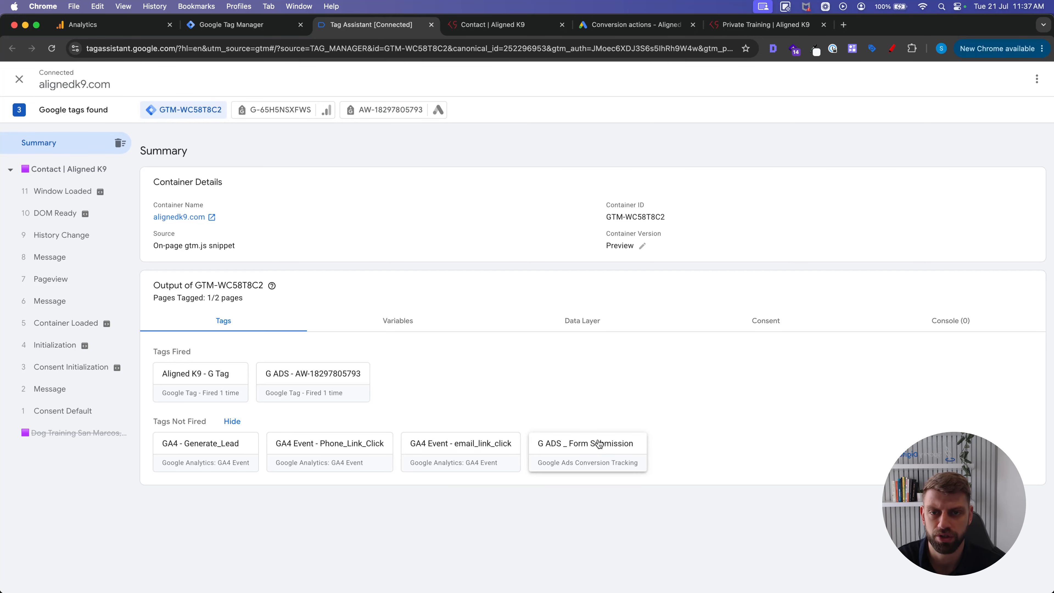
{"action": "left_click", "coordinate": [489, 25]}
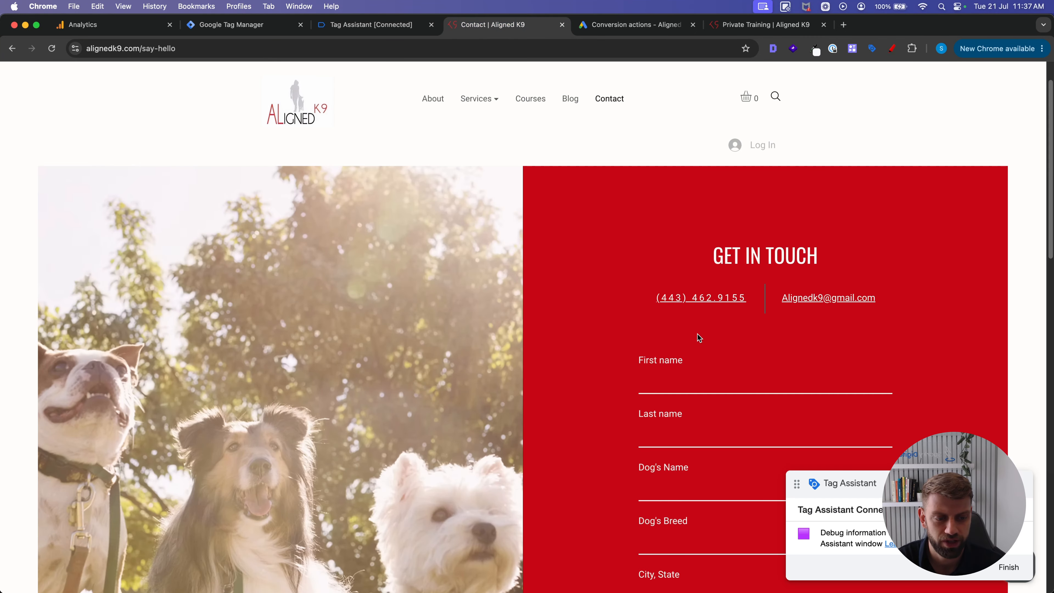
Fill in the Contact page form with test details, submit it, and return to Tag Assistant to check which tags fired.
{"action": "left_click_drag", "start_coordinate": [874, 486], "coordinate": [245, 242]}
{"action": "left_click", "coordinate": [675, 388]}
{"action": "type", "text": "te"}
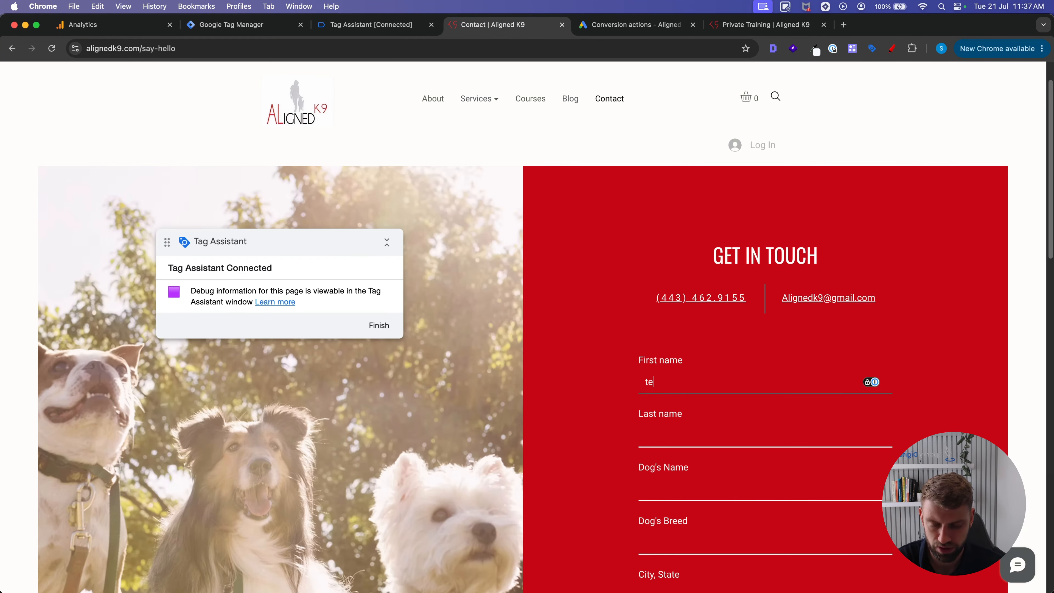
{"action": "left_click", "coordinate": [769, 398]}
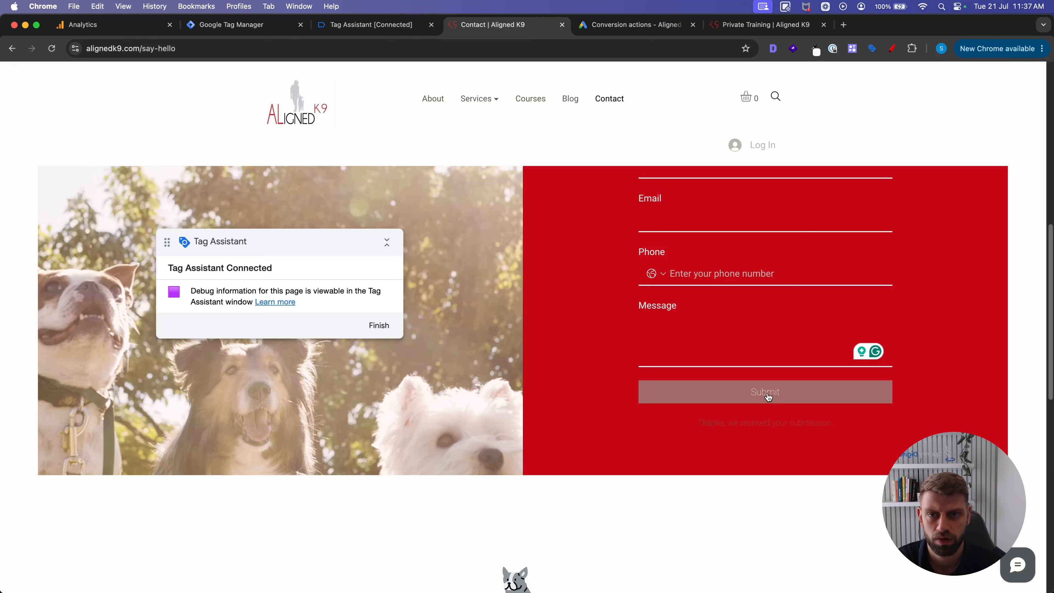
{"action": "left_click", "coordinate": [375, 25]}
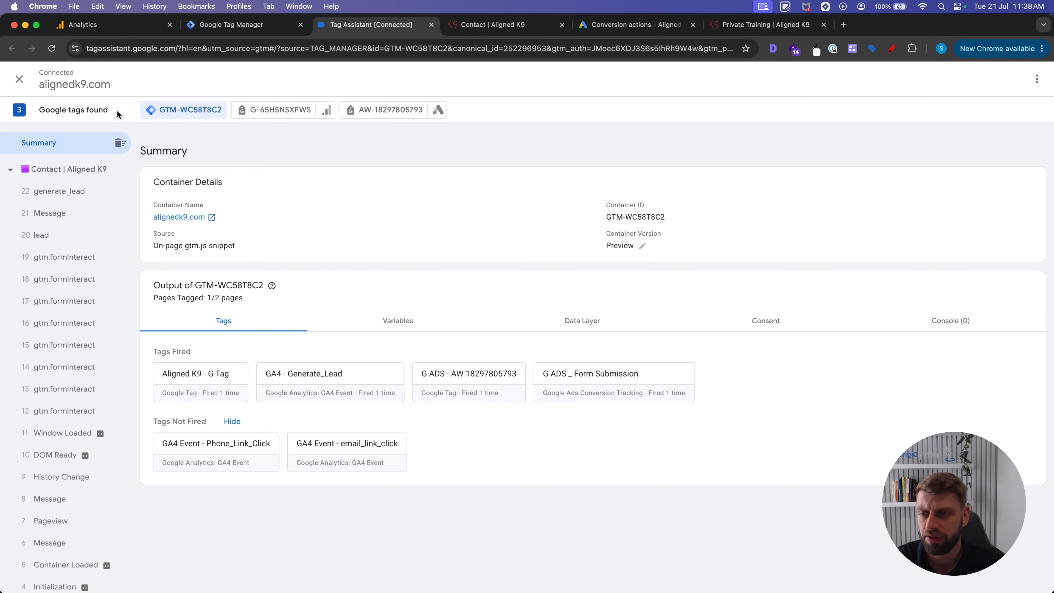
Switch to Google Analytics, open DebugView for the Aligned K9 property, and examine the event stream for the form_submission event.
{"action": "left_click", "coordinate": [106, 28]}
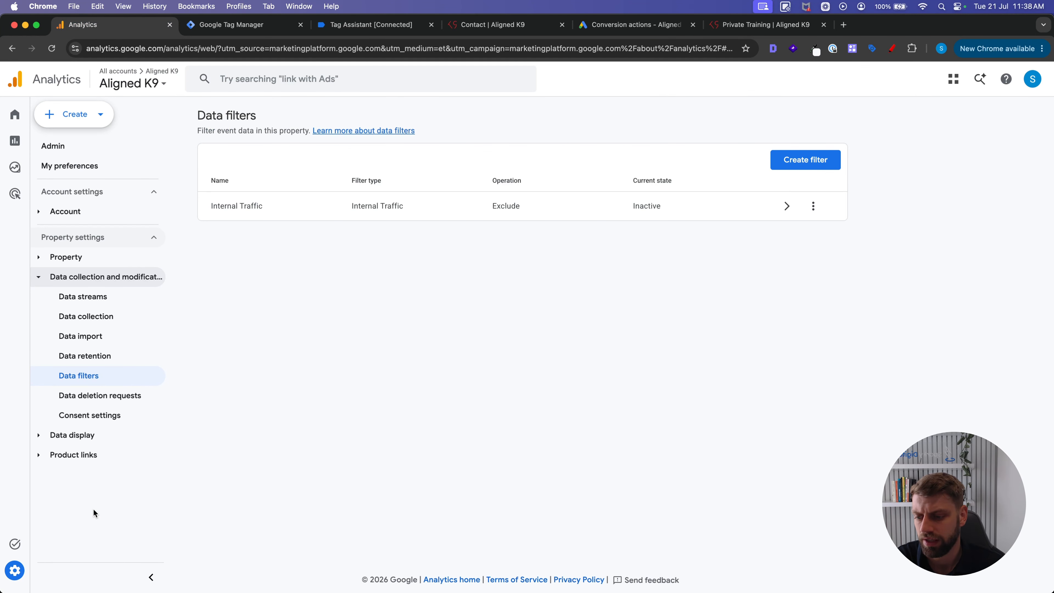
{"action": "left_click", "coordinate": [15, 571]}
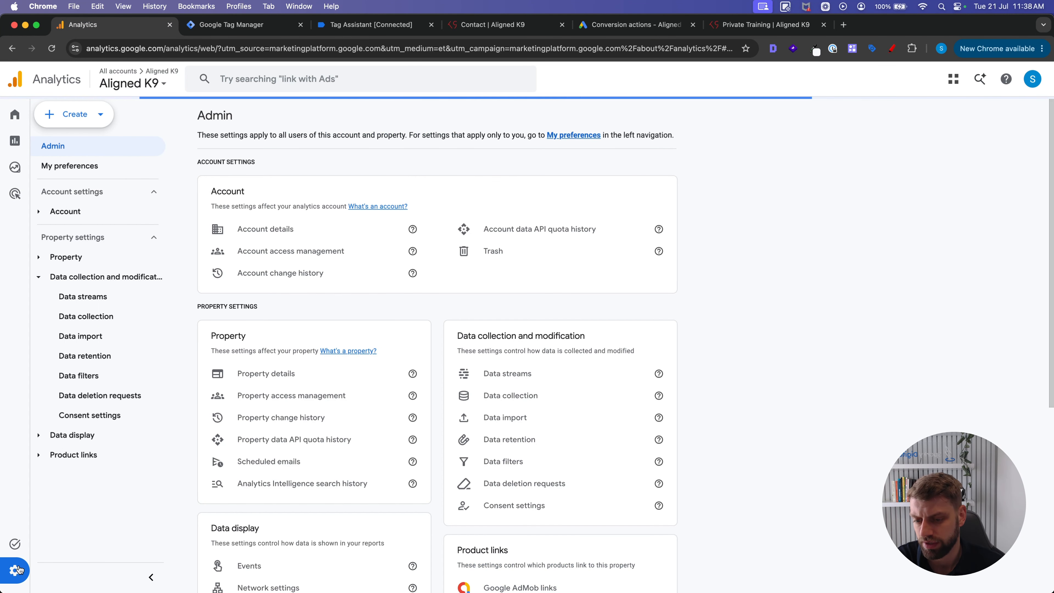
{"action": "scroll", "coordinate": [260, 473], "scroll_direction": "down", "scroll_amount": 7}
{"action": "left_click", "coordinate": [284, 469]}
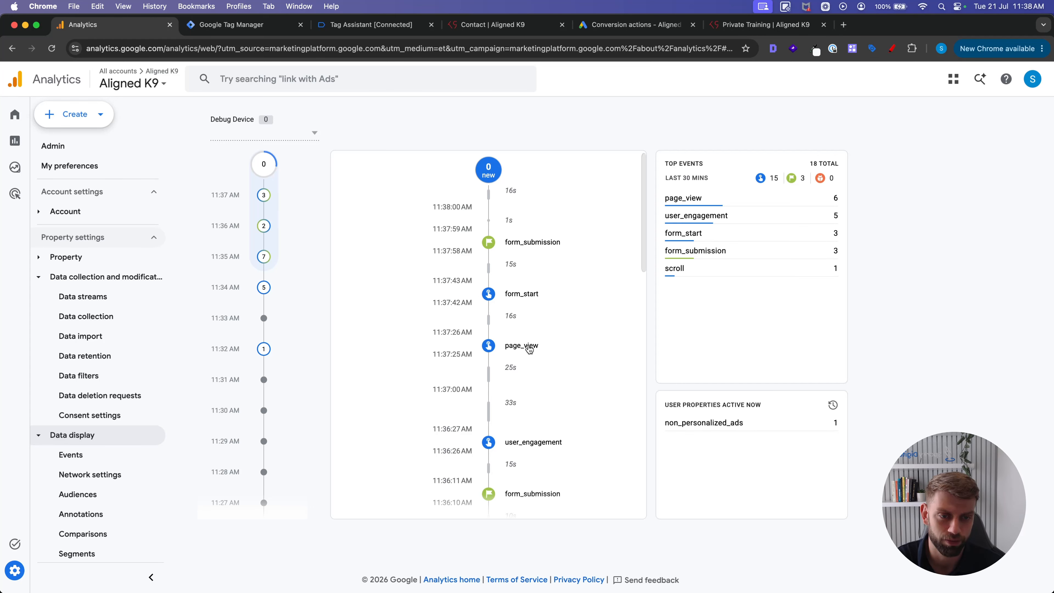
{"action": "scroll", "coordinate": [534, 349], "scroll_direction": "down", "scroll_amount": 1}
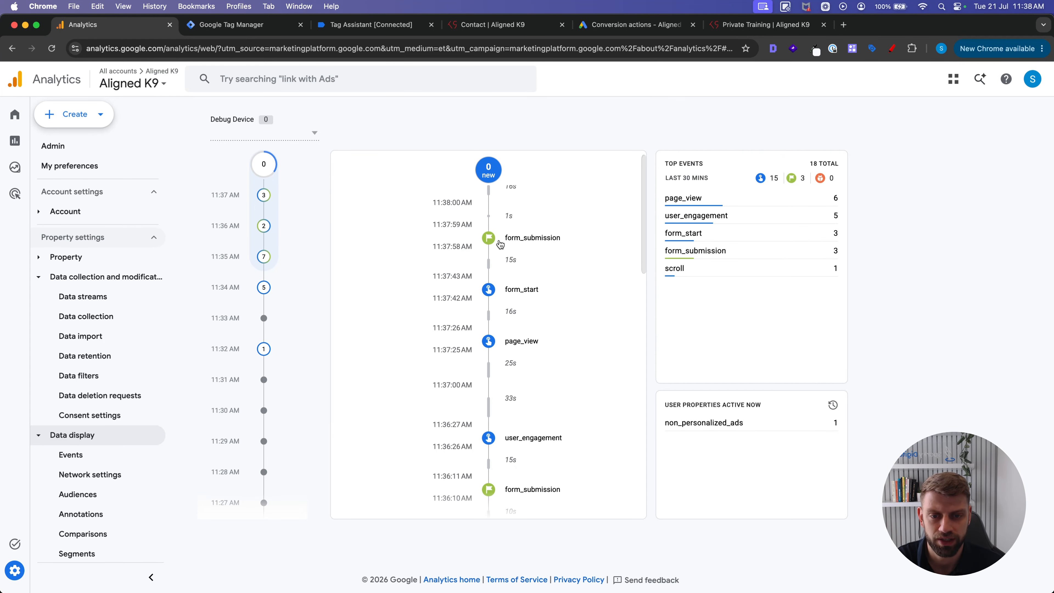
{"action": "scroll", "coordinate": [514, 242], "scroll_direction": "down", "scroll_amount": 1}
{"action": "scroll", "coordinate": [515, 243], "scroll_direction": "down", "scroll_amount": 1}
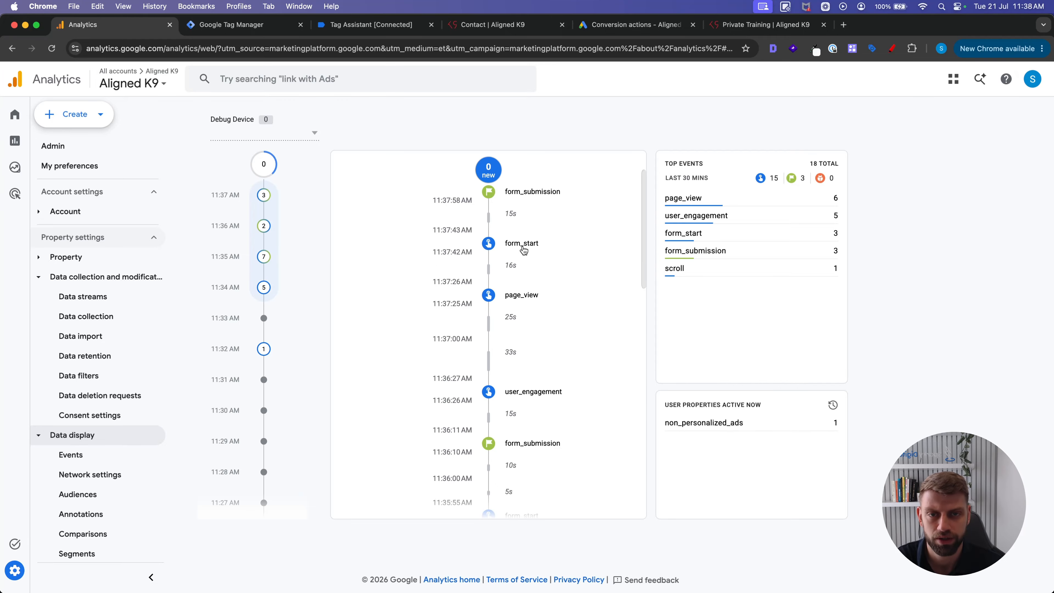
Switch to Google Ads and start a new conversion action in the Contact category.
{"action": "left_click", "coordinate": [362, 26]}
{"action": "left_click", "coordinate": [240, 26]}
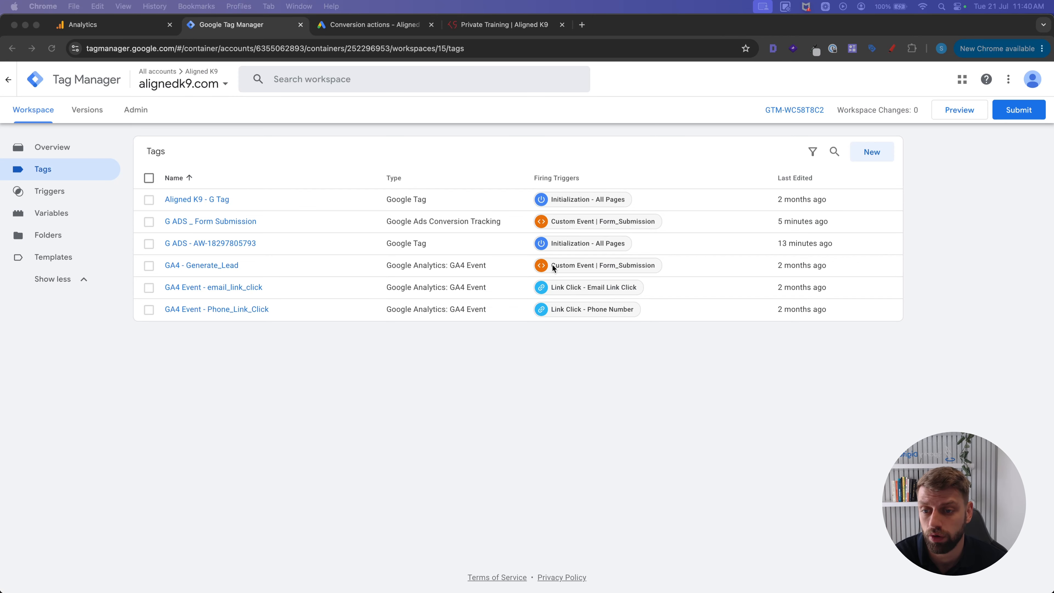
{"action": "left_click", "coordinate": [374, 25]}
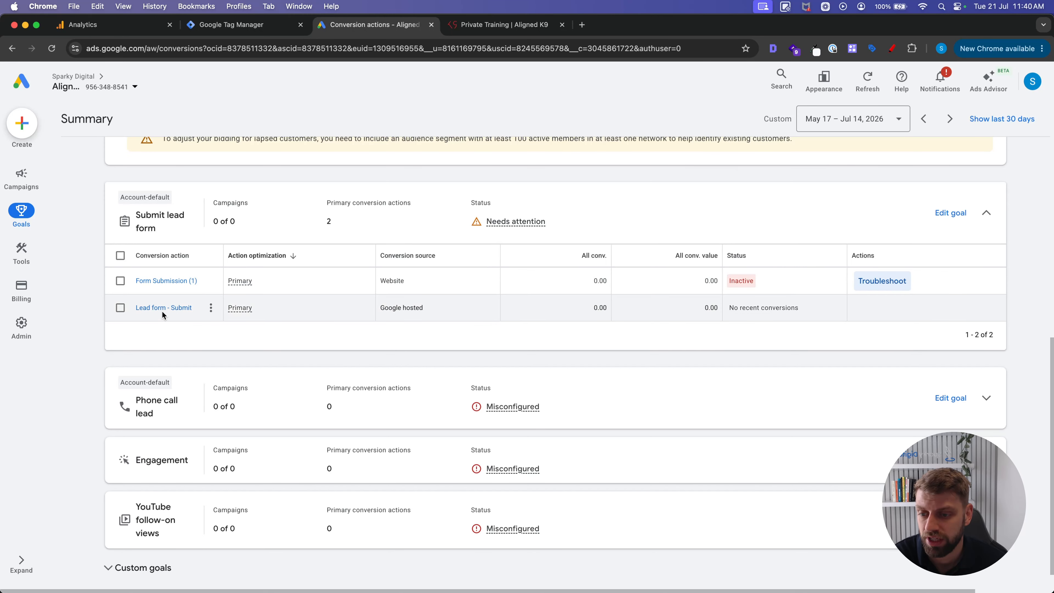
{"action": "scroll", "coordinate": [271, 393], "scroll_direction": "up", "scroll_amount": 12}
{"action": "scroll", "coordinate": [744, 346], "scroll_direction": "down", "scroll_amount": 2}
{"action": "left_click", "coordinate": [927, 415]}
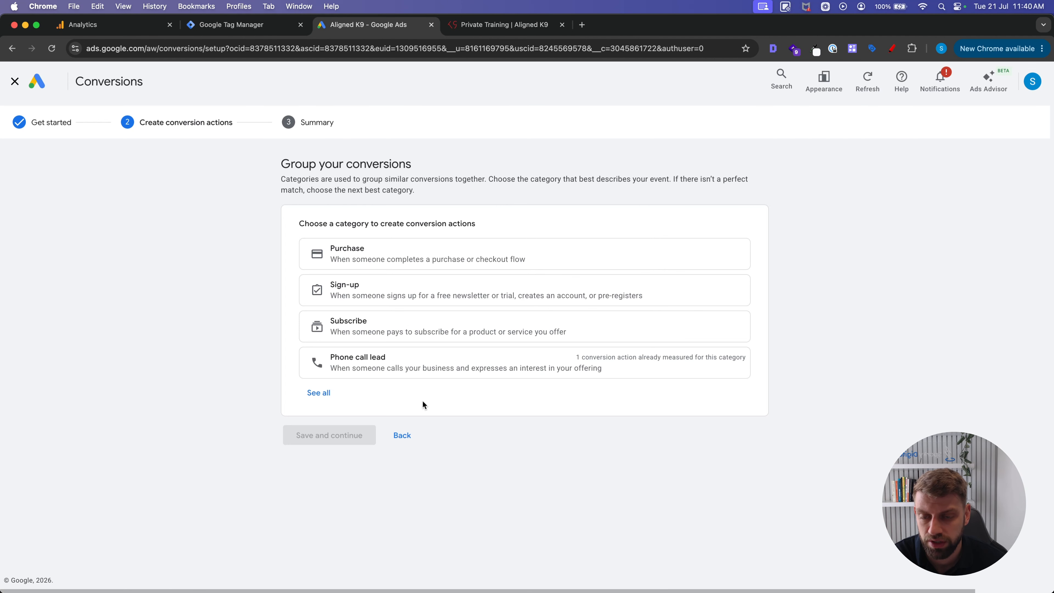
{"action": "left_click", "coordinate": [315, 392]}
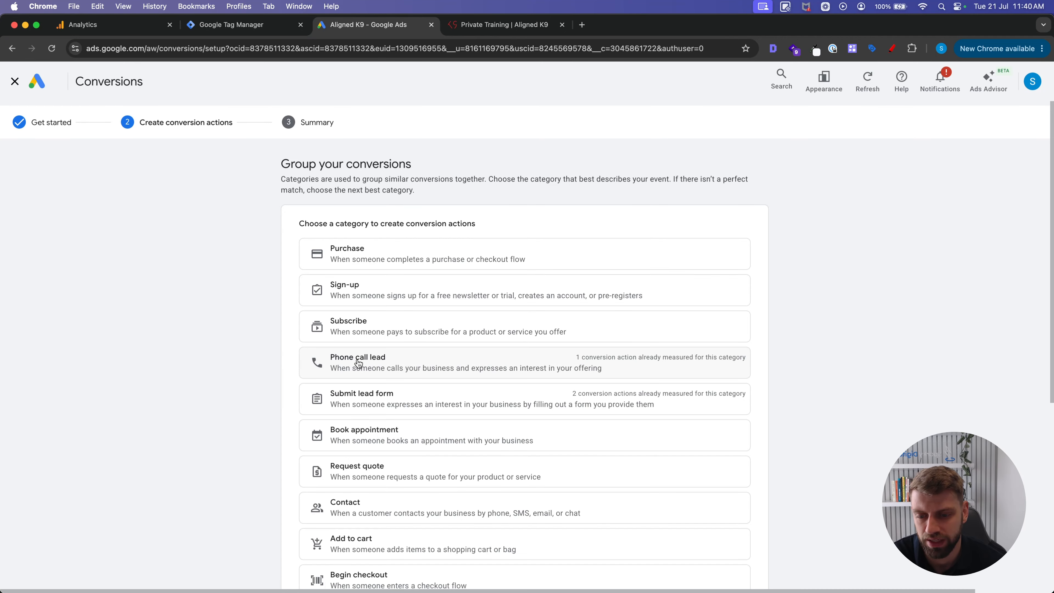
{"action": "scroll", "coordinate": [359, 363], "scroll_direction": "down", "scroll_amount": 2}
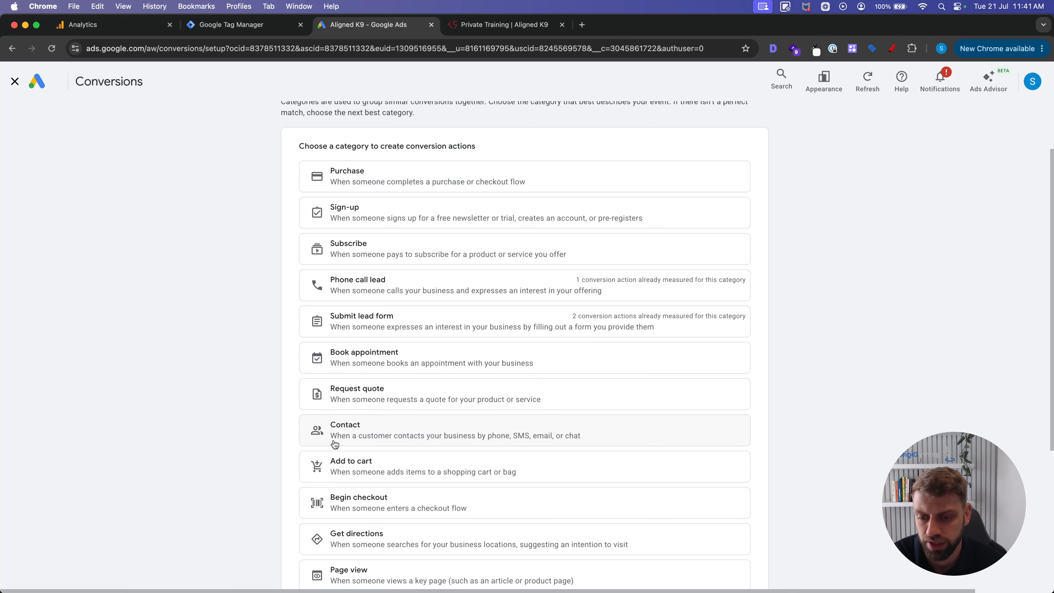
{"action": "left_click", "coordinate": [345, 430]}
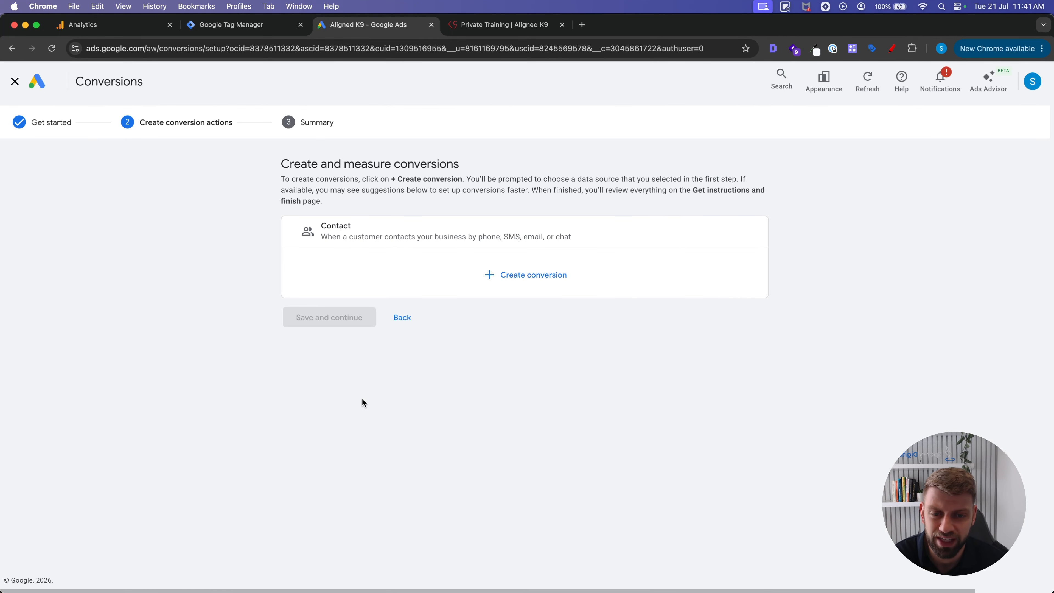
{"action": "left_click", "coordinate": [514, 281]}
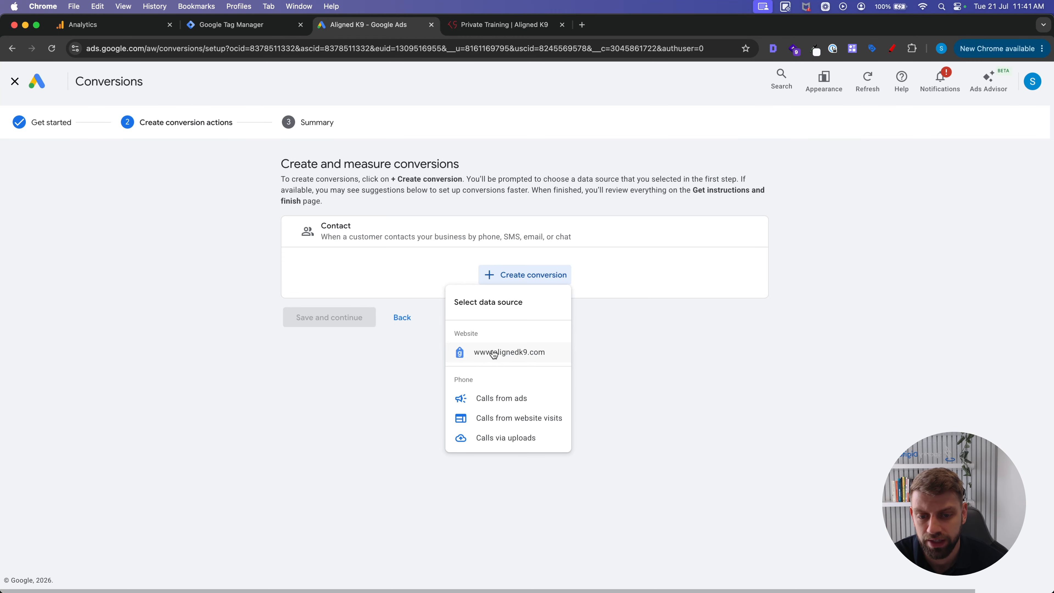
{"action": "left_click", "coordinate": [493, 353]}
{"action": "left_click", "coordinate": [403, 184]}
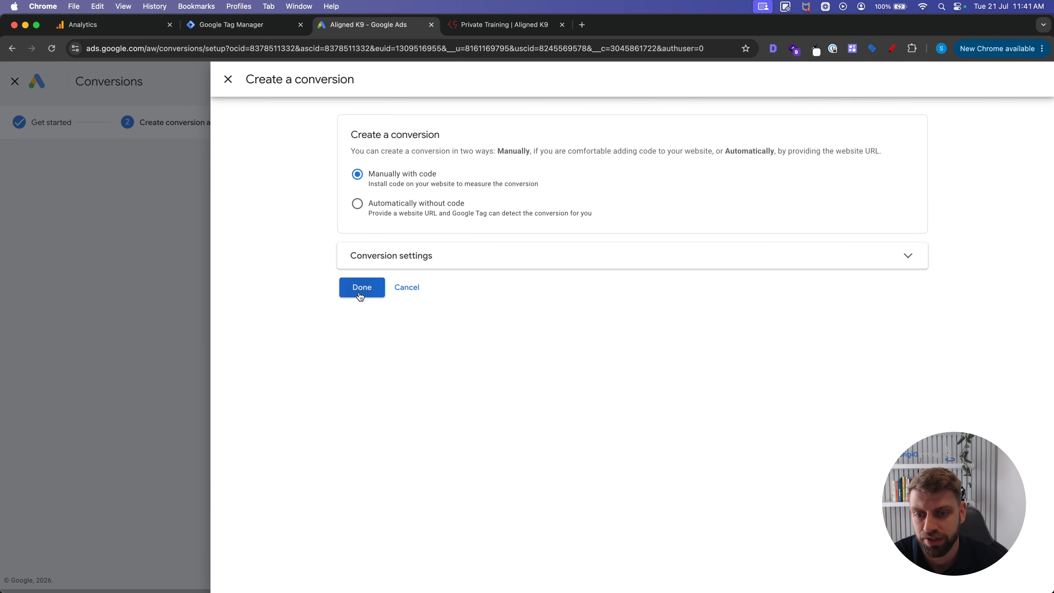
{"action": "left_click", "coordinate": [359, 294]}
Name the conversion "Phone Link Click" in its settings and use the same value for each conversion.
{"action": "left_click", "coordinate": [415, 287]}
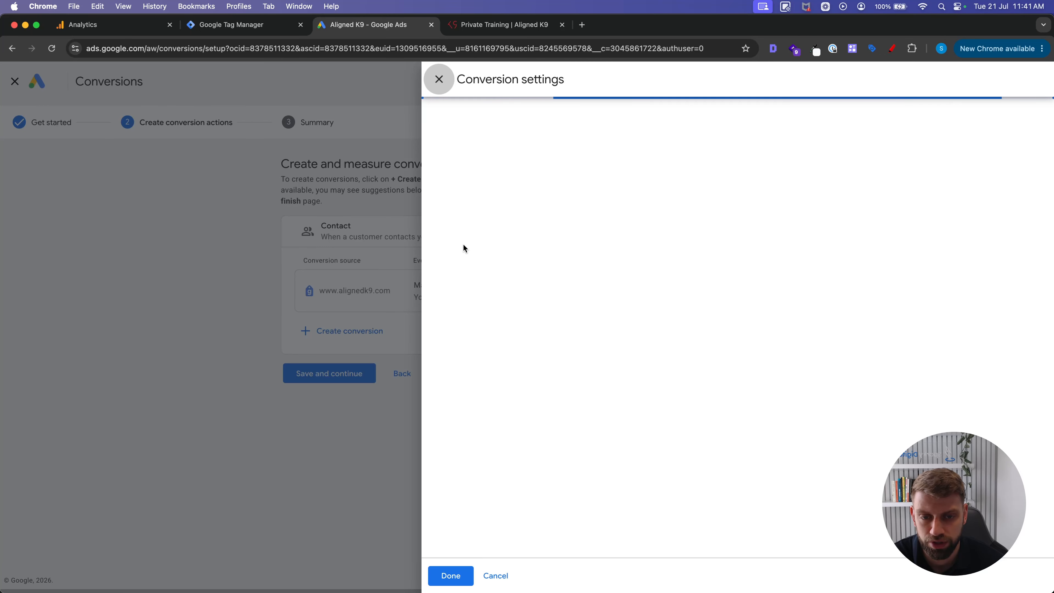
{"action": "double_click", "coordinate": [609, 308]}
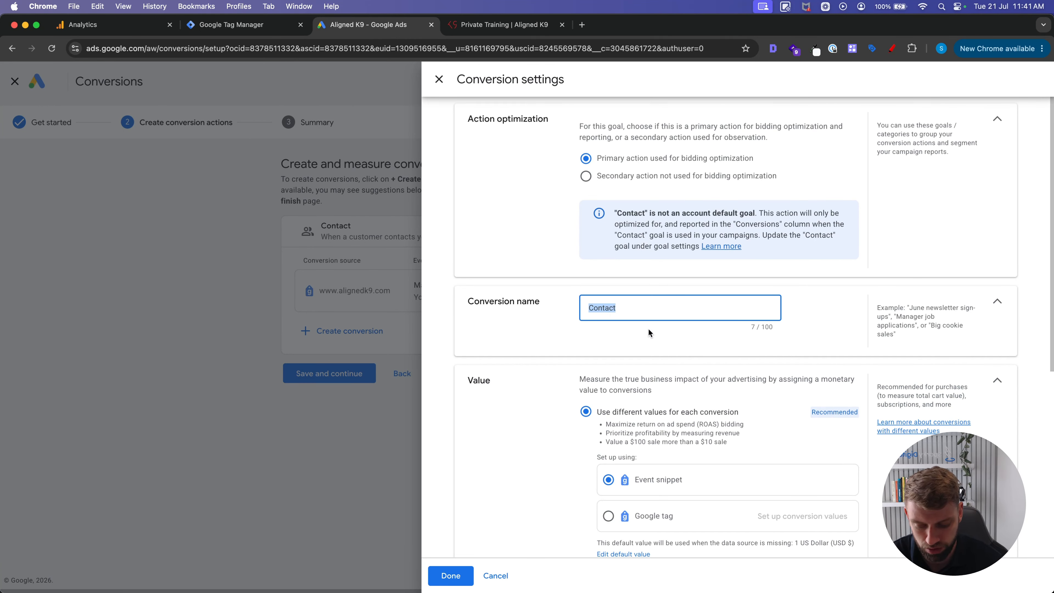
{"action": "type", "text": "Phone Link Click"}
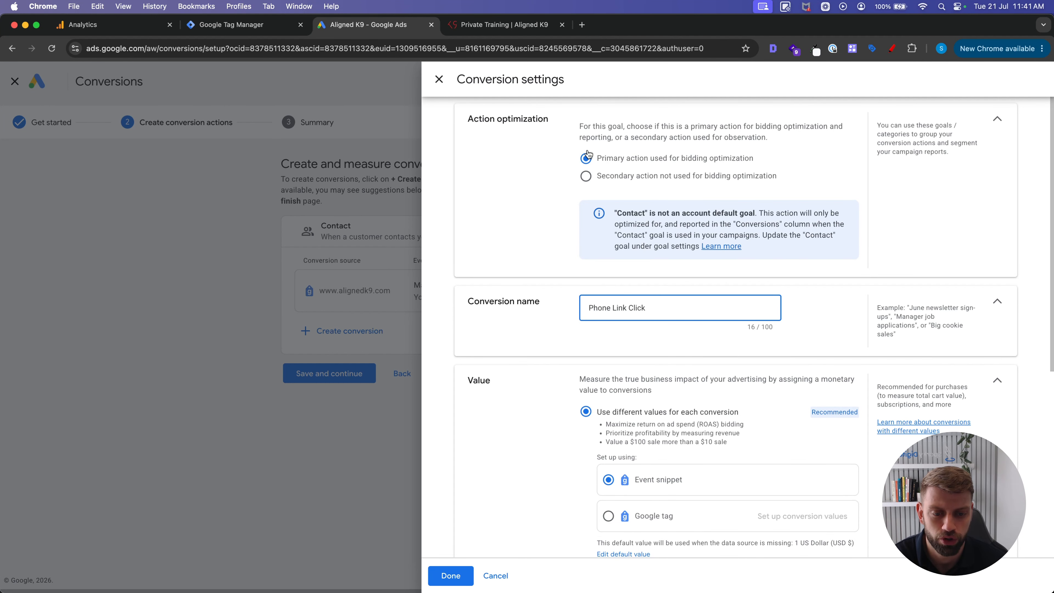
{"action": "scroll", "coordinate": [587, 154], "scroll_direction": "down", "scroll_amount": 5}
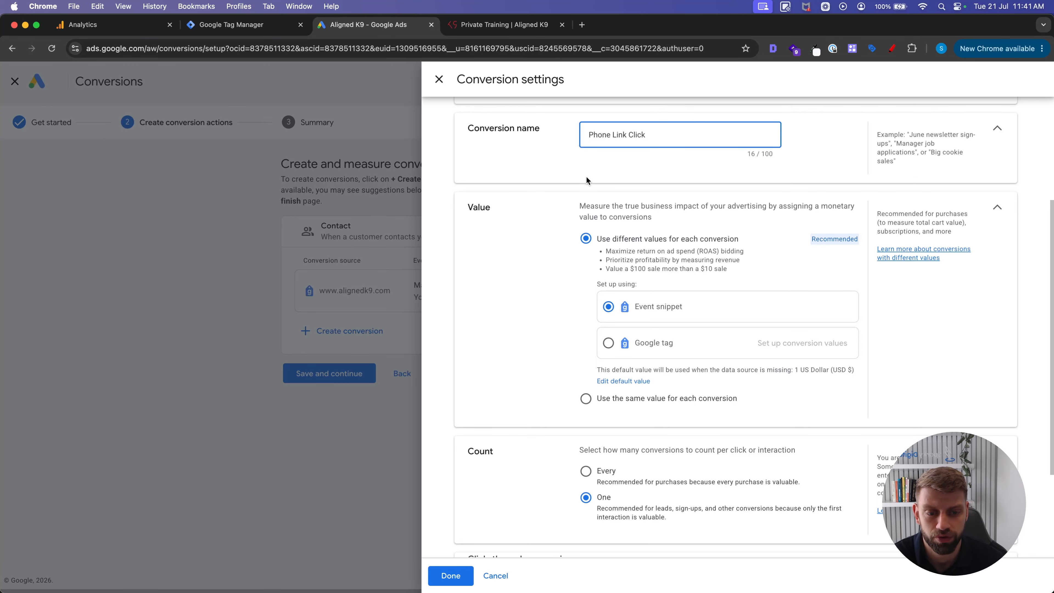
{"action": "left_click", "coordinate": [589, 398]}
{"action": "scroll", "coordinate": [604, 355], "scroll_direction": "down", "scroll_amount": 2}
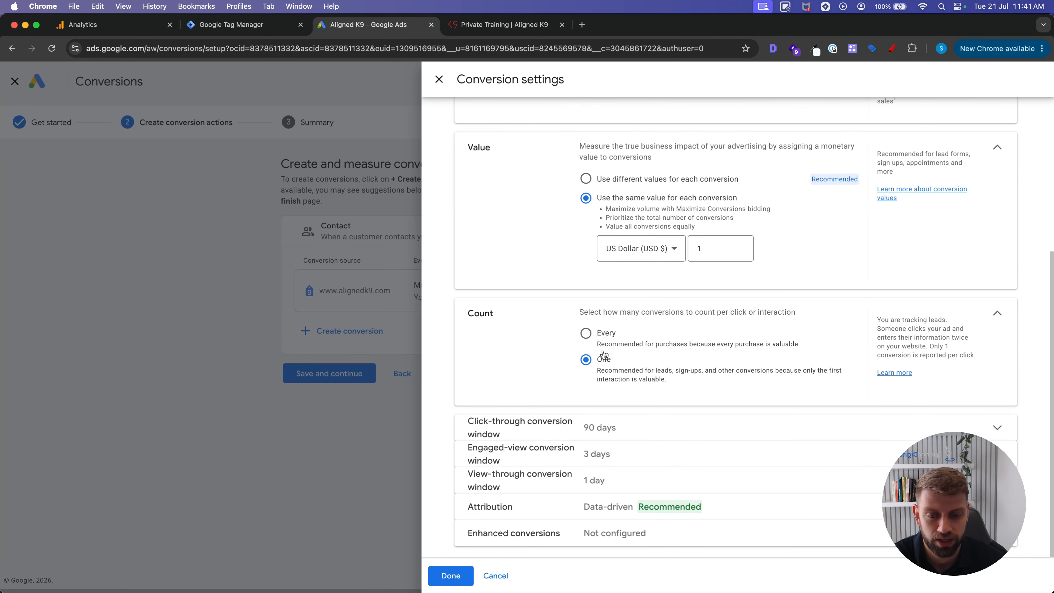
{"action": "left_click", "coordinate": [446, 581]}
Save the Contact conversion and copy its Conversion ID from the Google Tag Manager setup instructions.
{"action": "left_click", "coordinate": [303, 373]}
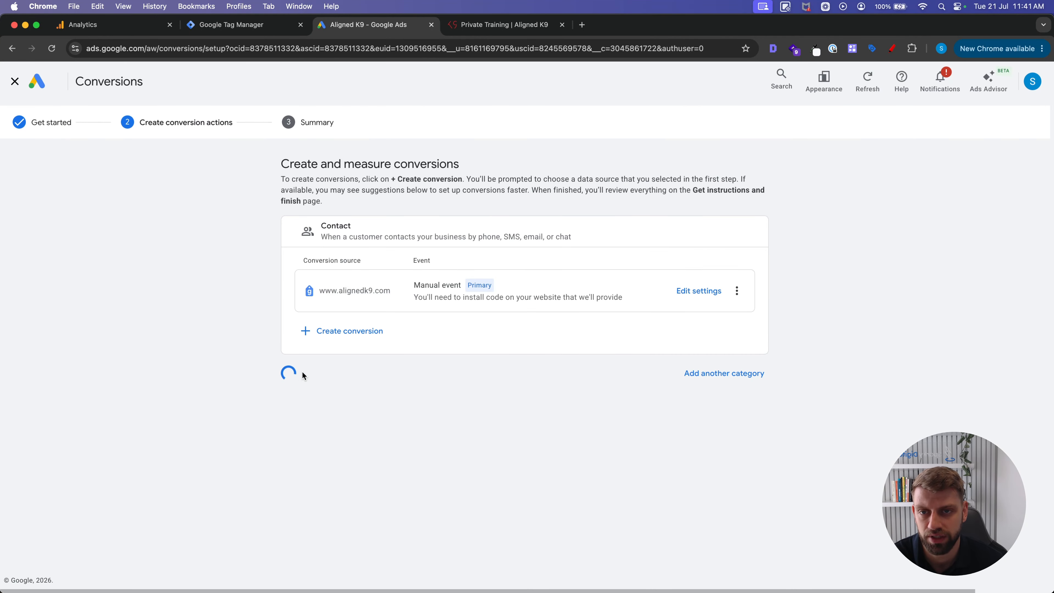
{"action": "left_click", "coordinate": [682, 371]}
{"action": "scroll", "coordinate": [625, 328], "scroll_direction": "down", "scroll_amount": 2}
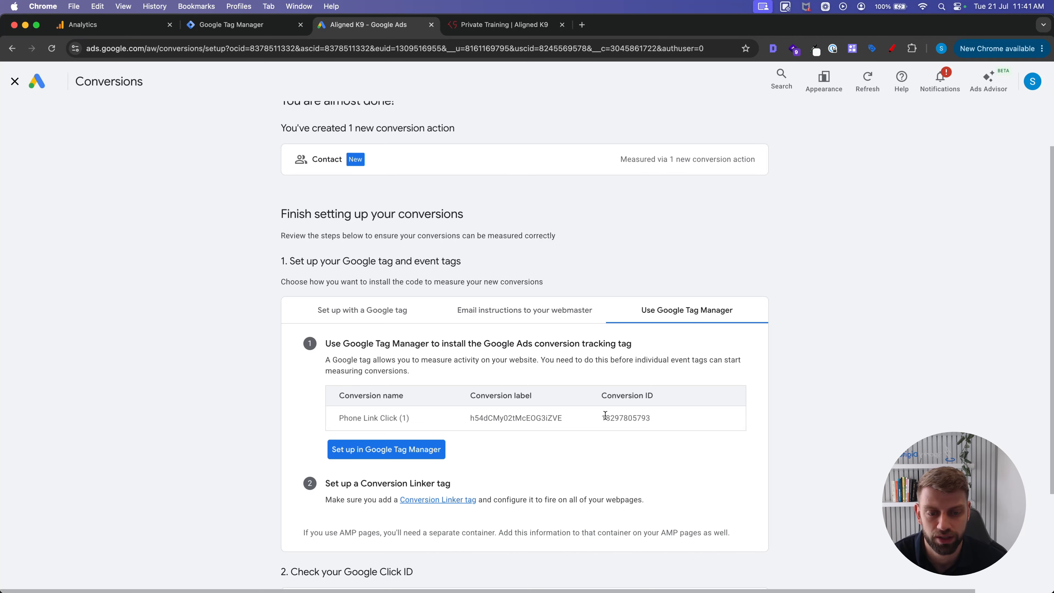
{"action": "left_click_drag", "start_coordinate": [605, 416], "coordinate": [675, 426]}
{"action": "key", "text": "super+c"}
Switch to Google Tag Manager and create a new tag of type Google Ads Conversion Tracking.
{"action": "left_click", "coordinate": [249, 26]}
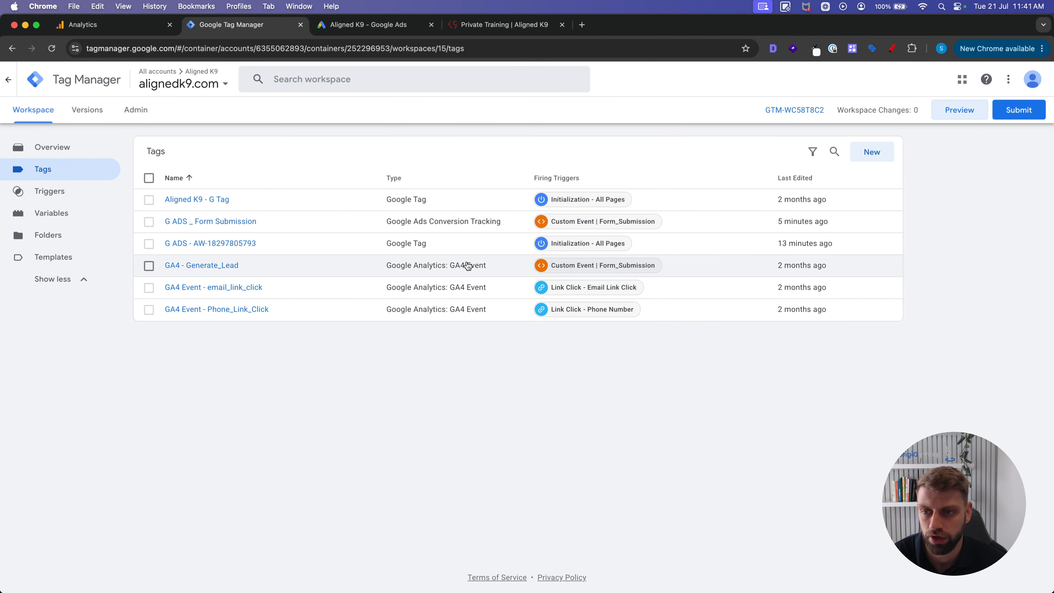
{"action": "left_click", "coordinate": [879, 146]}
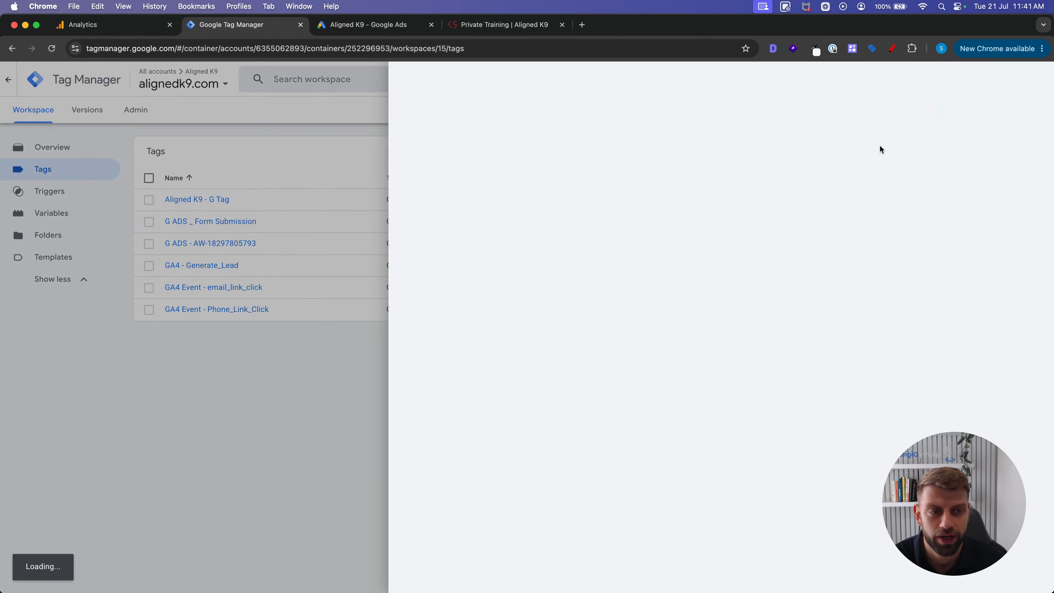
{"action": "left_click", "coordinate": [491, 154]}
{"action": "left_click", "coordinate": [780, 208]}
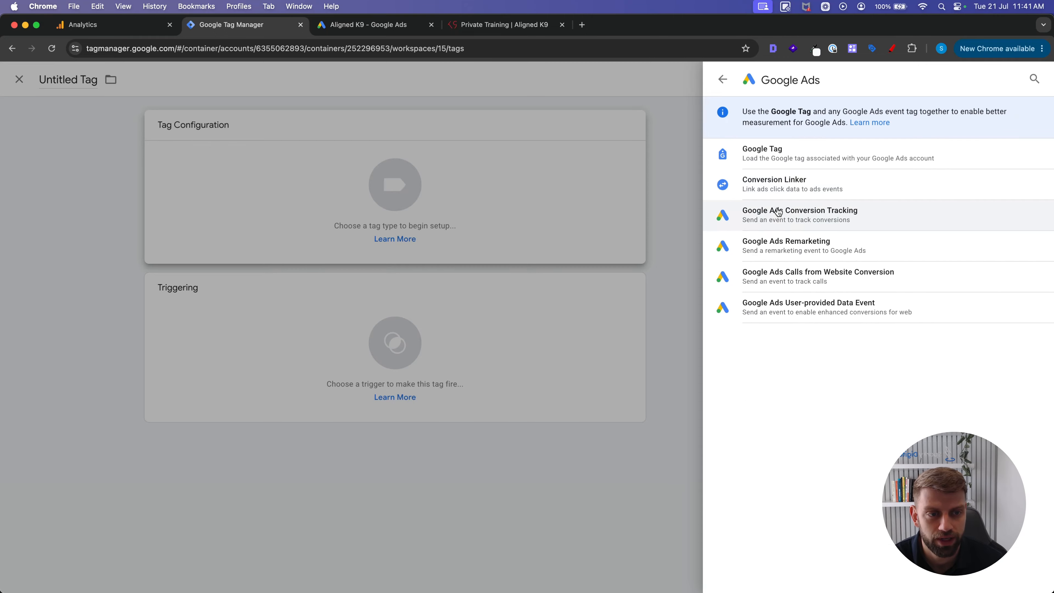
{"action": "left_click", "coordinate": [780, 210]}
Fill in the Phone Link Click Conversion ID and Conversion Label, and set Link Click - Phone Number as the firing trigger.
{"action": "left_click", "coordinate": [452, 238]}
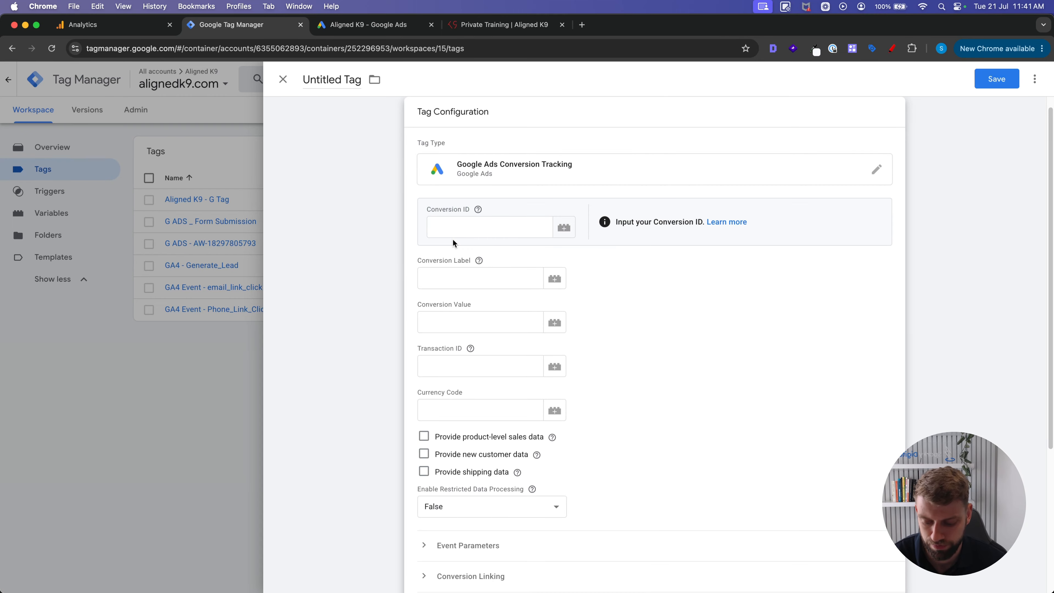
{"action": "key", "text": "super+v"}
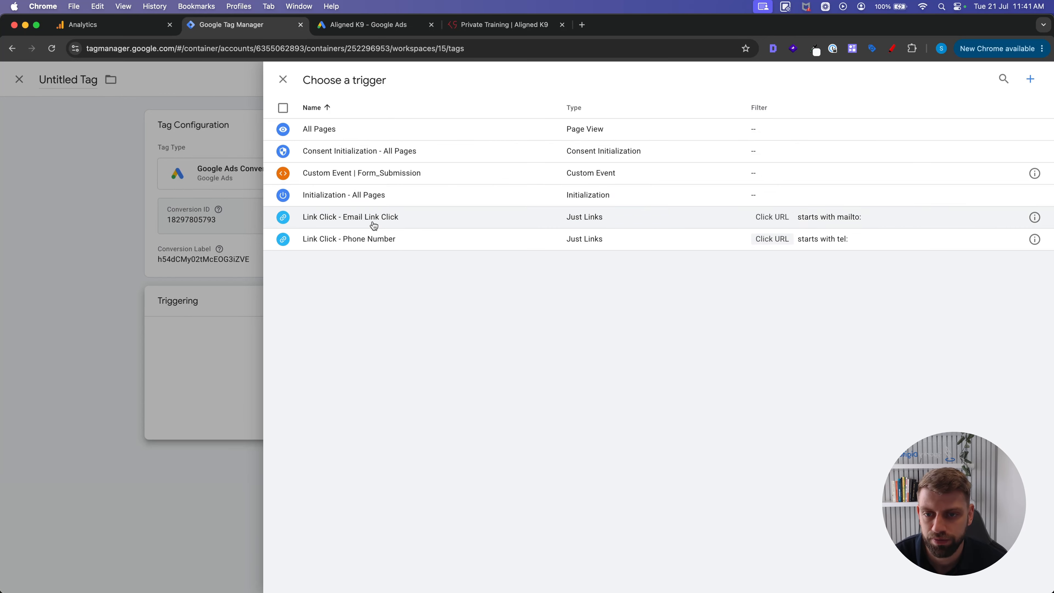
{"action": "left_click", "coordinate": [370, 243]}
Name the tag "G ADS - Phone Link Click" and save it.
{"action": "left_click", "coordinate": [328, 79]}
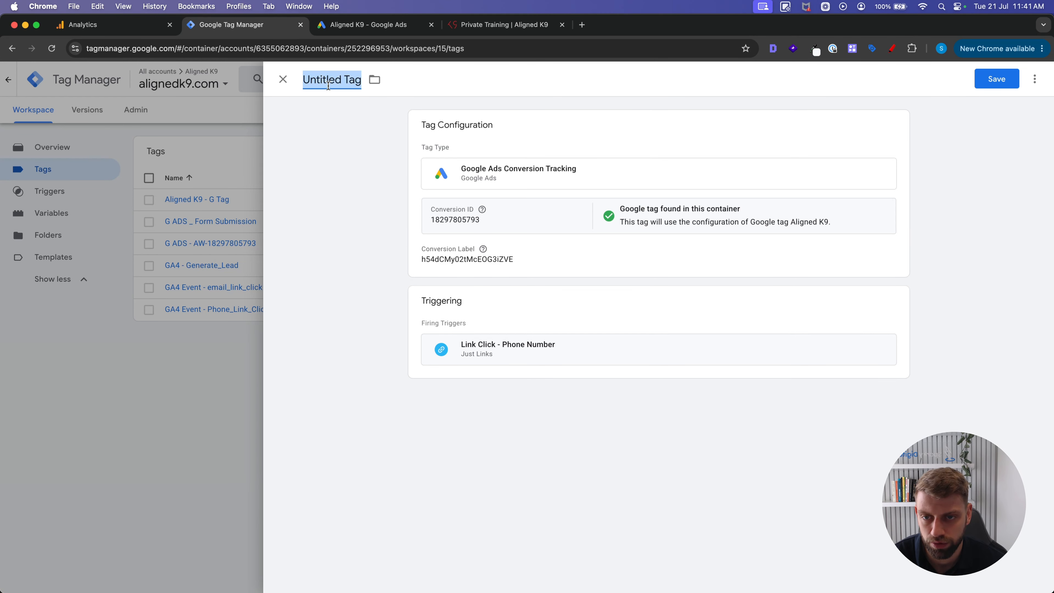
{"action": "type", "text": "G ADS - Phone Link Click"}
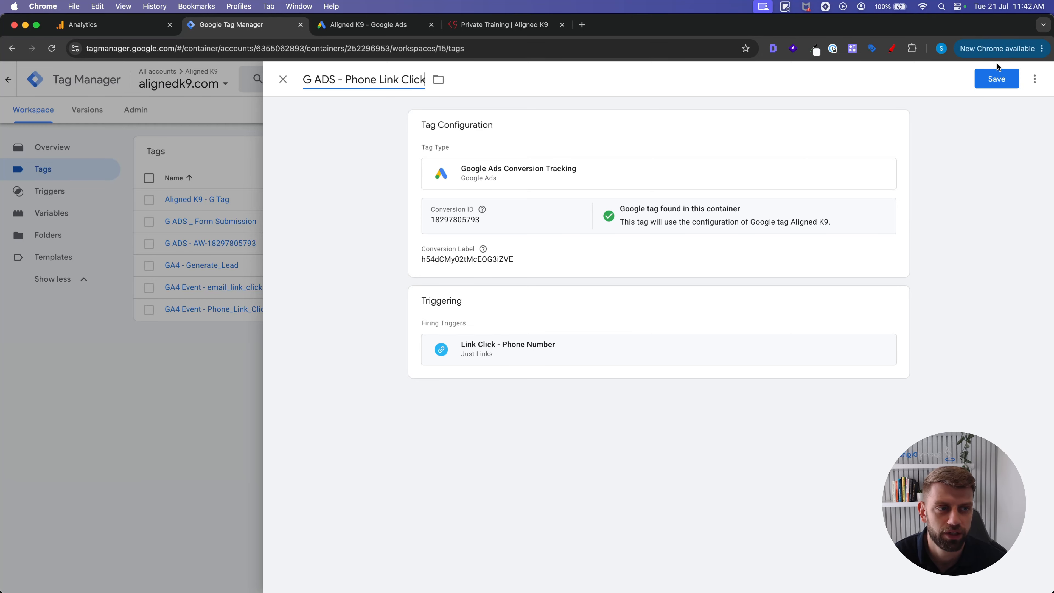
{"action": "left_click", "coordinate": [996, 79]}
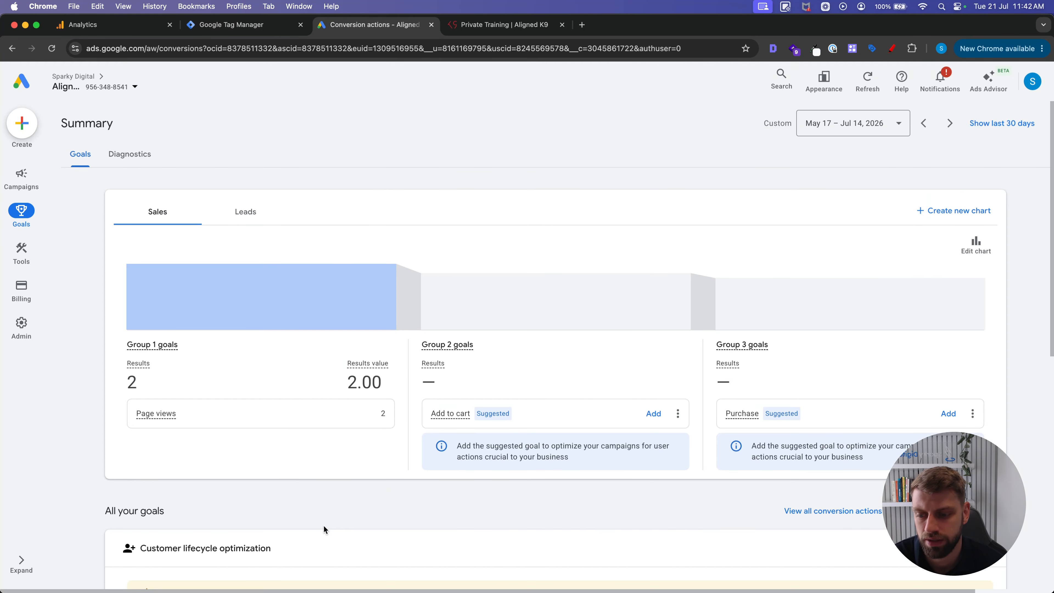
Expand the Contact goal on the Google Ads conversions summary and examine the status of its Phone Link Click action.
{"action": "scroll", "coordinate": [921, 379], "scroll_direction": "down", "scroll_amount": 5}
{"action": "left_click", "coordinate": [987, 385]}
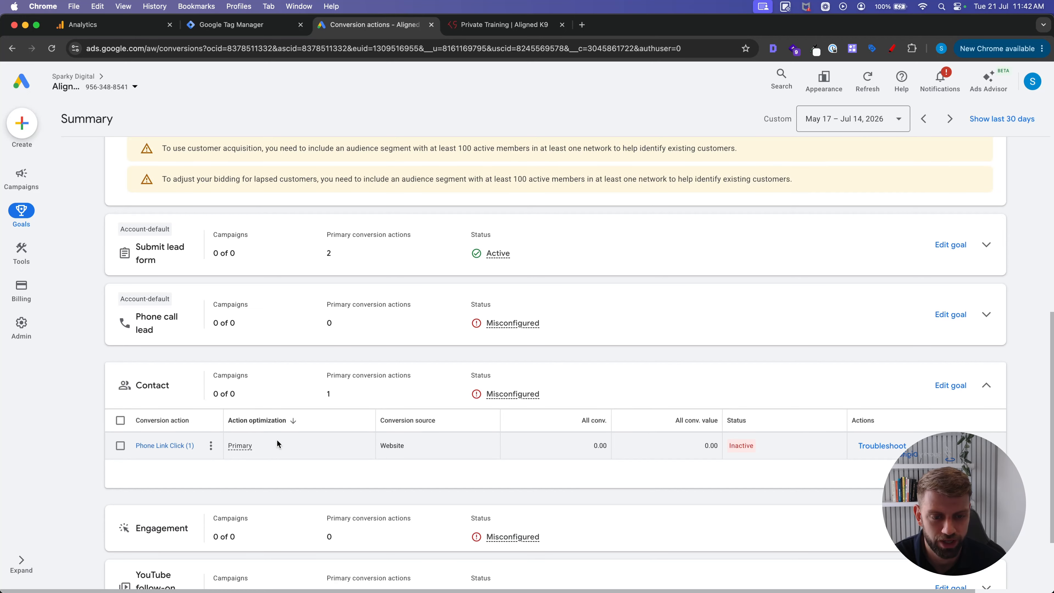
{"action": "scroll", "coordinate": [276, 444], "scroll_direction": "up", "scroll_amount": 6}
{"action": "scroll", "coordinate": [286, 446], "scroll_direction": "down", "scroll_amount": 8}
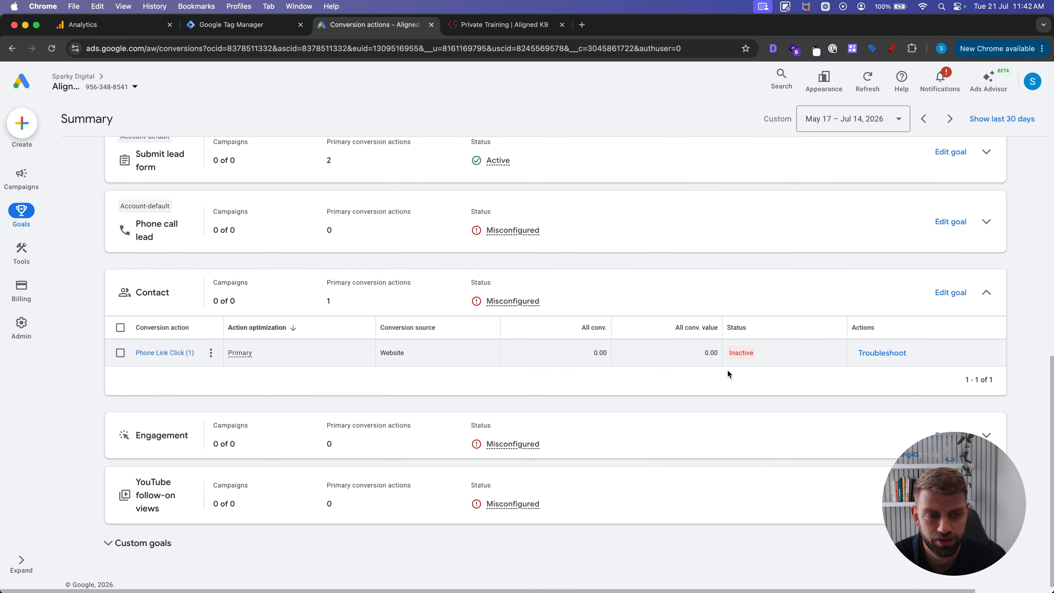
{"action": "scroll", "coordinate": [767, 411], "scroll_direction": "up", "scroll_amount": 1}
{"action": "scroll", "coordinate": [758, 410], "scroll_direction": "up", "scroll_amount": 9}
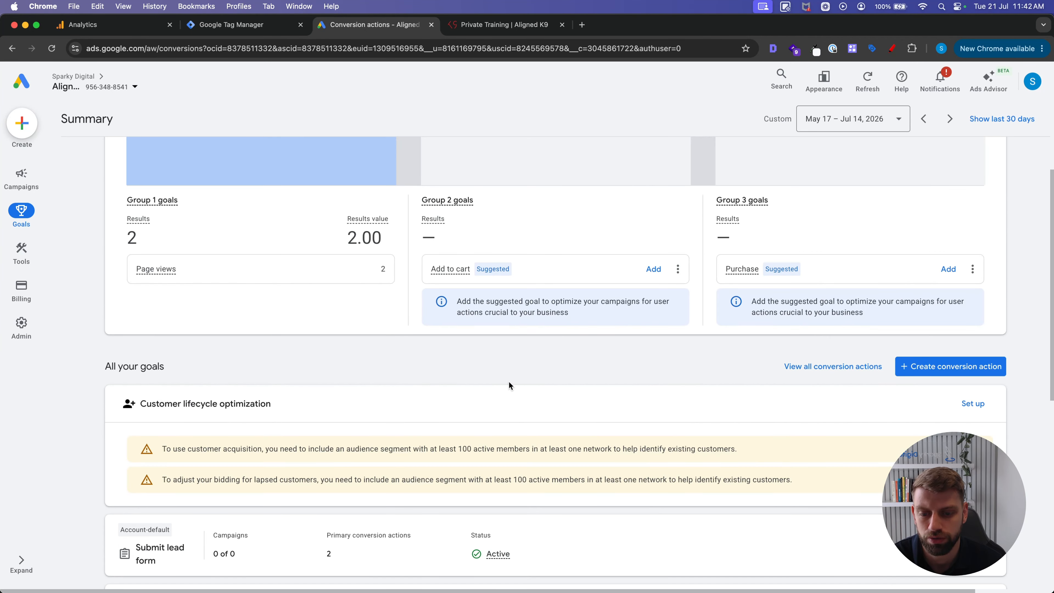
{"action": "scroll", "coordinate": [507, 381], "scroll_direction": "down", "scroll_amount": 2}
{"action": "scroll", "coordinate": [489, 380], "scroll_direction": "up", "scroll_amount": 4}
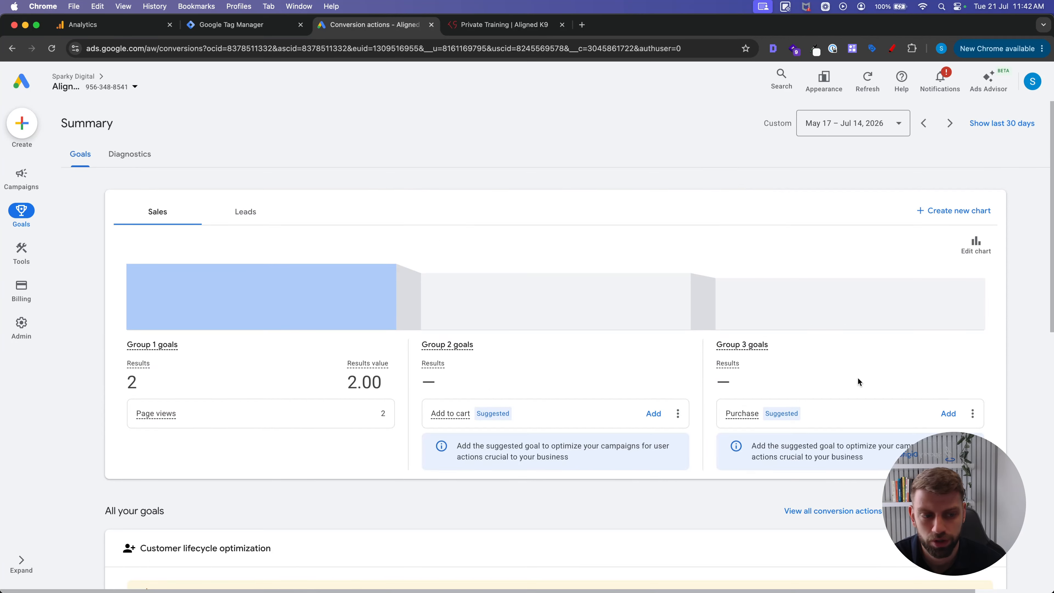
Start a new Google Ads conversion in the Contact category, set up manually with code.
{"action": "scroll", "coordinate": [859, 381], "scroll_direction": "down", "scroll_amount": 1}
{"action": "left_click", "coordinate": [900, 400]}
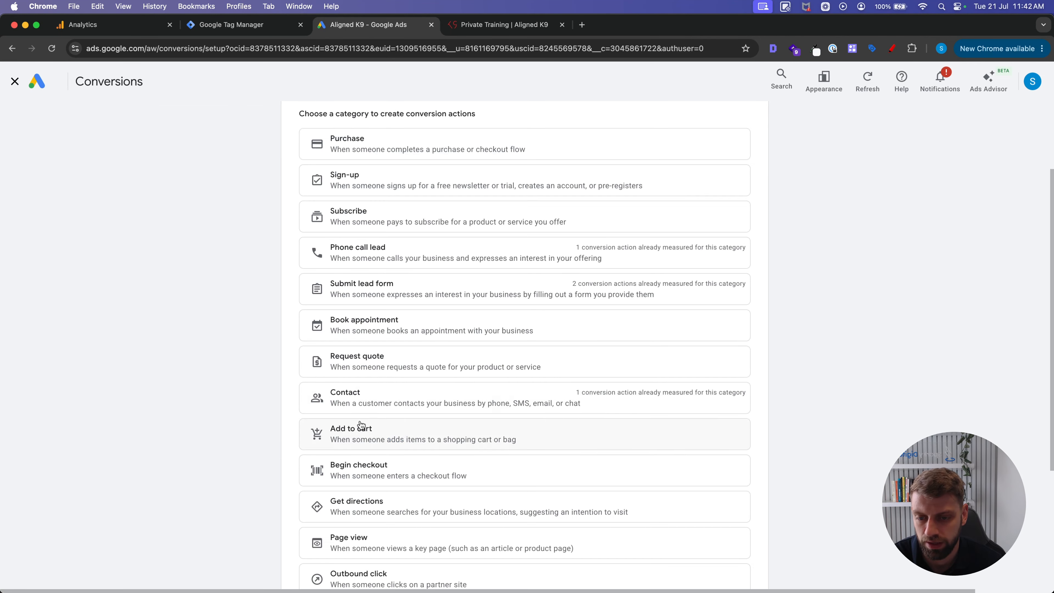
{"action": "left_click", "coordinate": [358, 398]}
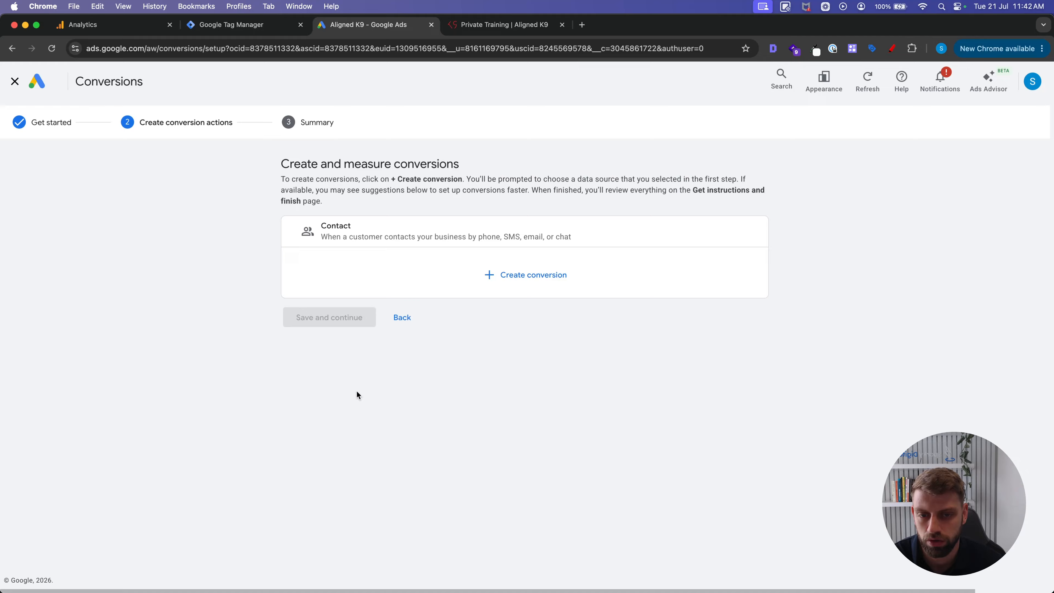
{"action": "left_click", "coordinate": [509, 276]}
{"action": "left_click", "coordinate": [500, 359]}
{"action": "left_click", "coordinate": [383, 173]}
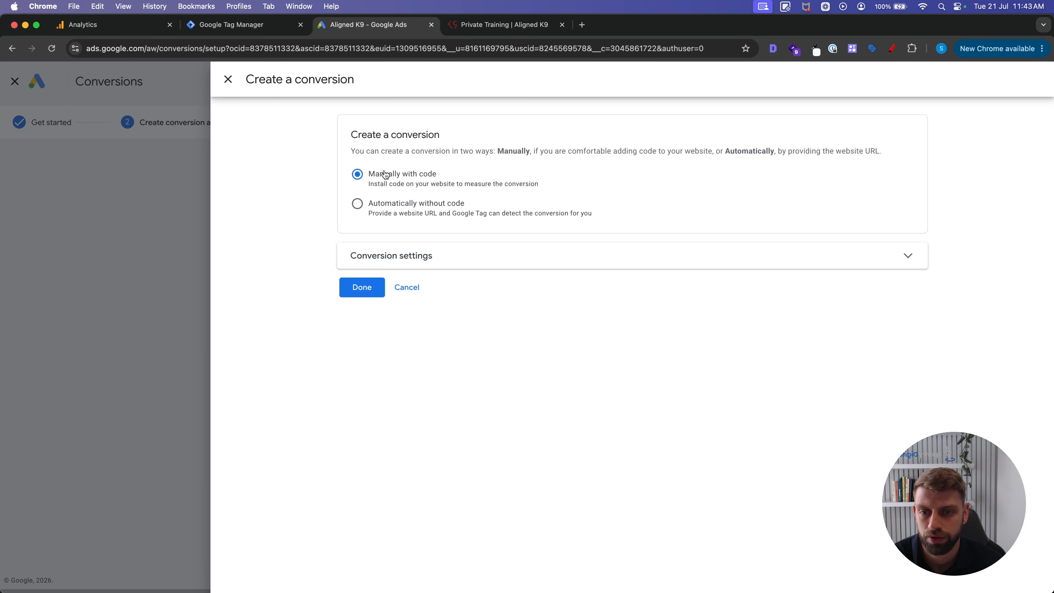
Name the conversion "Email Link Click", make it a secondary action with the same value of 1 US Dollar for each conversion, and save it.
{"action": "left_click", "coordinate": [388, 265]}
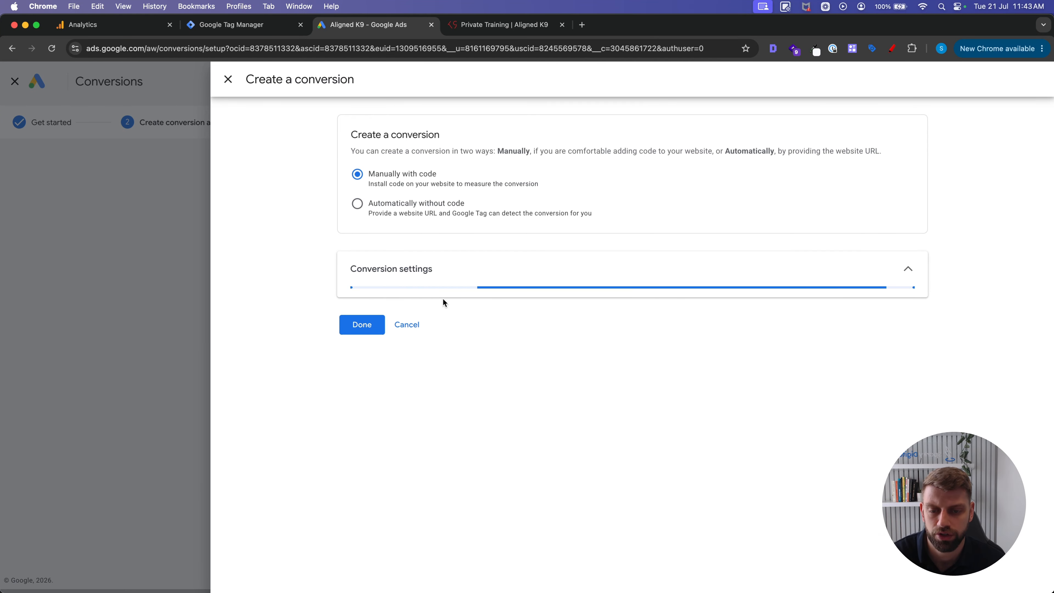
{"action": "triple_click", "coordinate": [581, 401]}
{"action": "type", "text": "Email Link Click"}
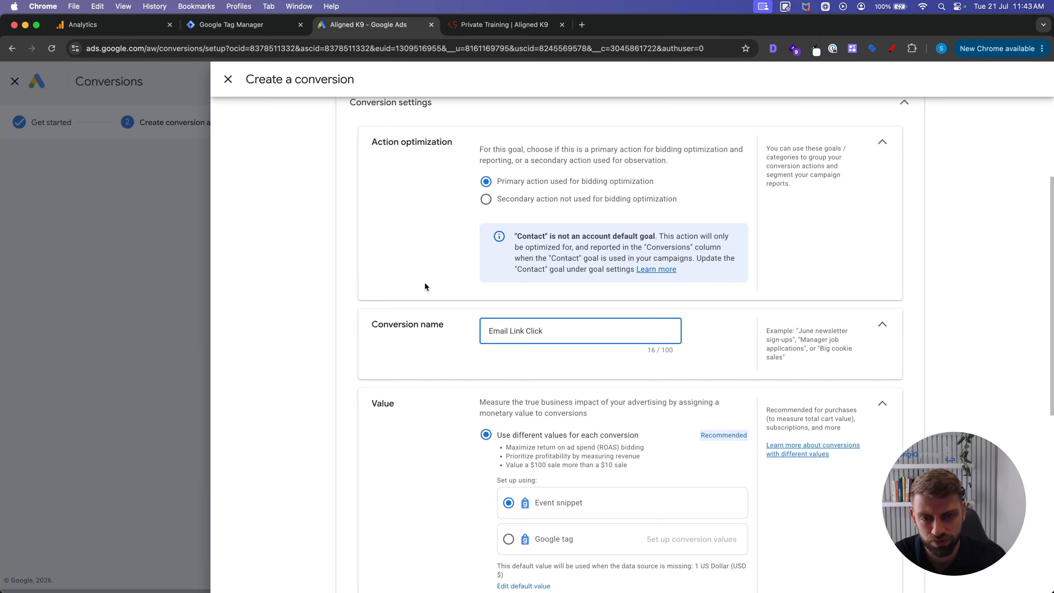
{"action": "left_click", "coordinate": [485, 200]}
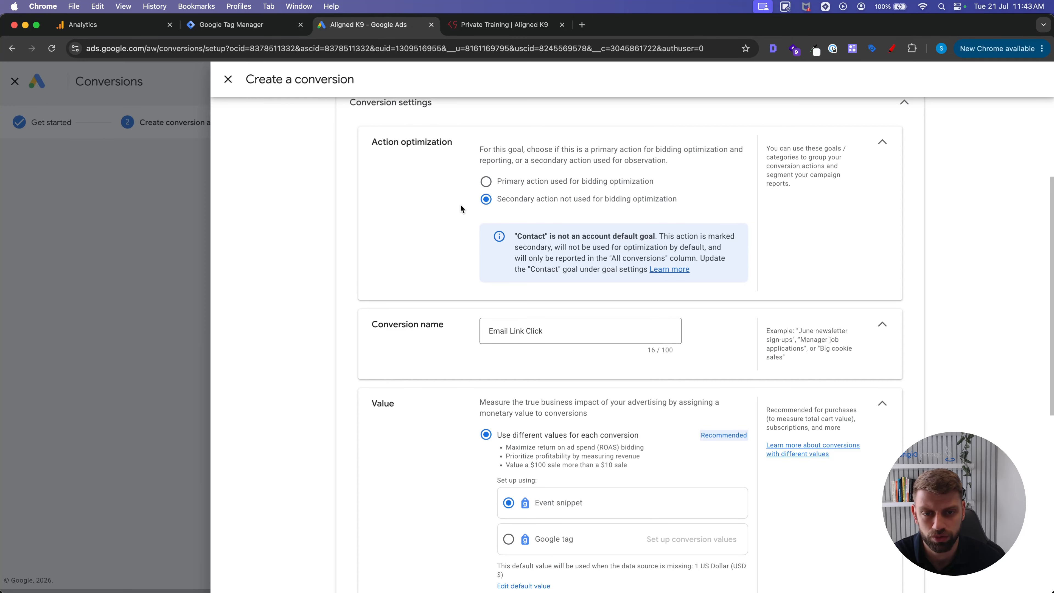
{"action": "scroll", "coordinate": [464, 209], "scroll_direction": "down", "scroll_amount": 3}
{"action": "left_click", "coordinate": [492, 503]}
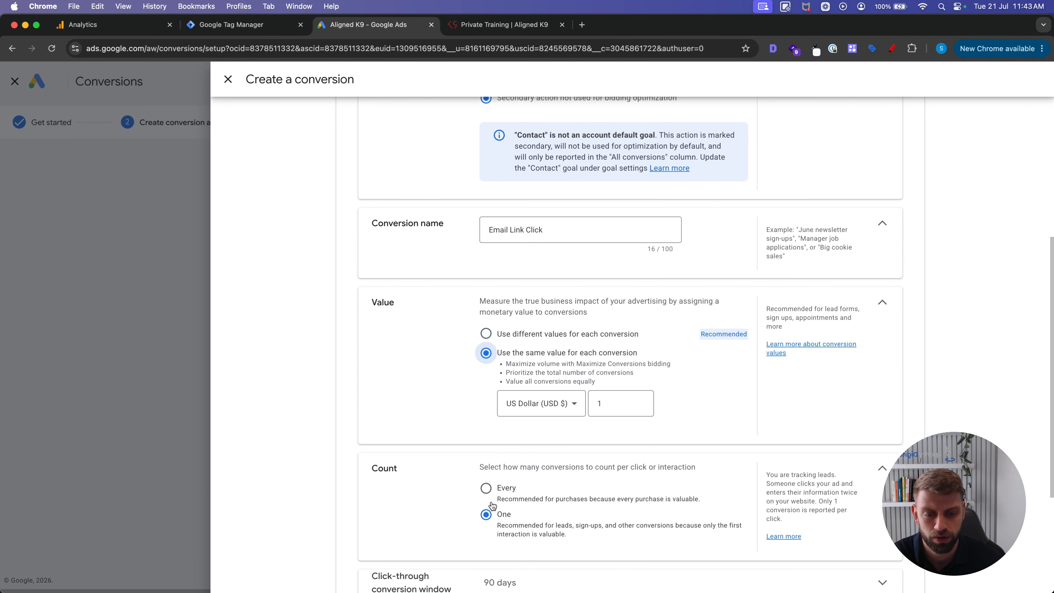
{"action": "scroll", "coordinate": [493, 506], "scroll_direction": "down", "scroll_amount": 5}
{"action": "left_click", "coordinate": [358, 566]}
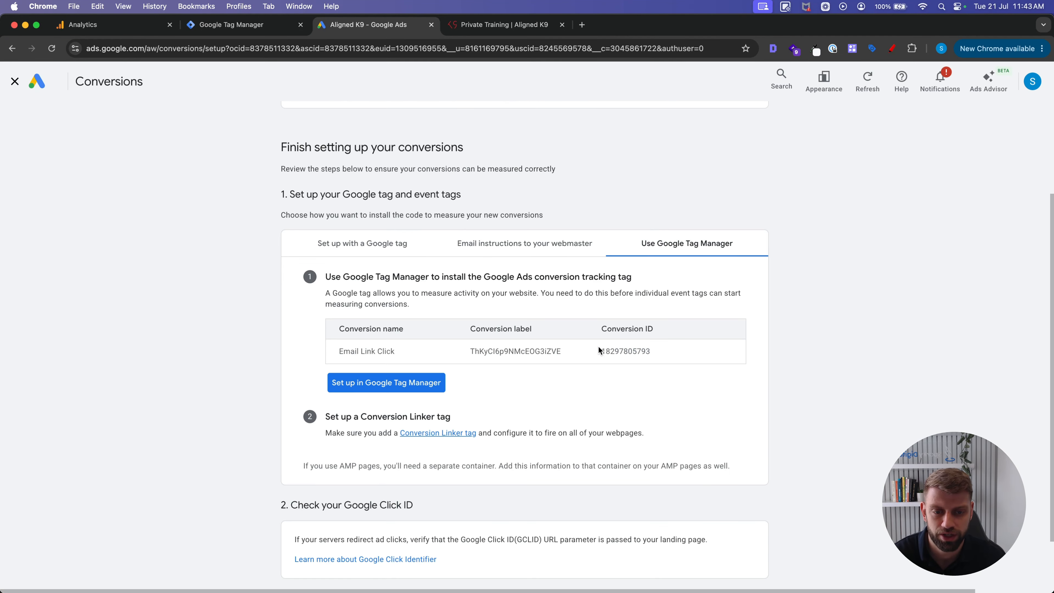
Copy the Email Link Click Conversion ID and Conversion Label into a new Google Ads Conversion Tracking tag in Google Tag Manager.
{"action": "left_click_drag", "start_coordinate": [599, 349], "coordinate": [665, 347]}
{"action": "key", "text": "super+alt+Left"}
{"action": "left_click", "coordinate": [862, 152]}
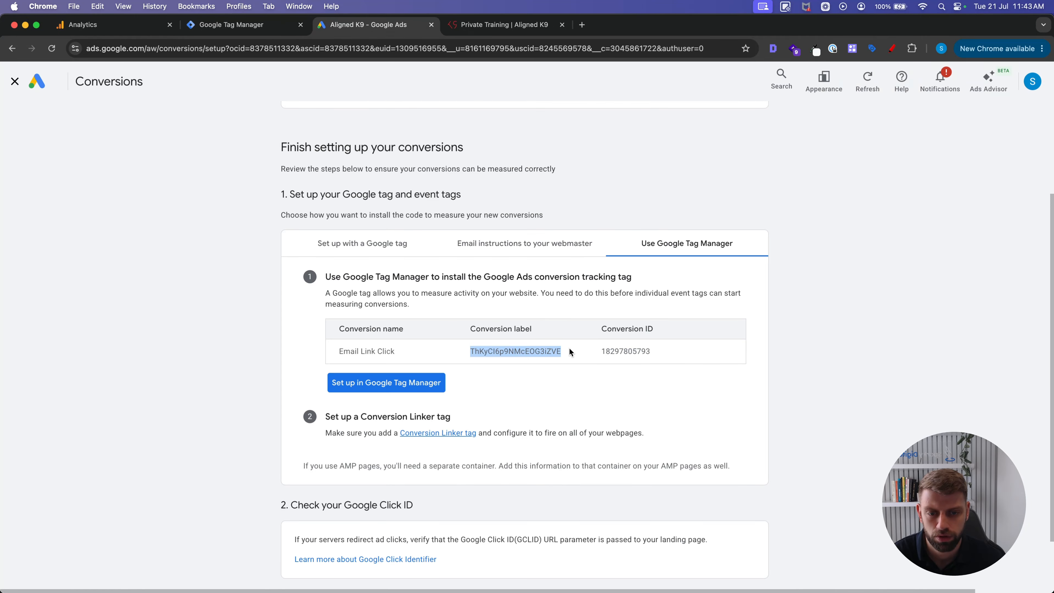
{"action": "key", "text": "super+c"}
{"action": "key", "text": "super+alt+Left"}
{"action": "left_click", "coordinate": [459, 277]}
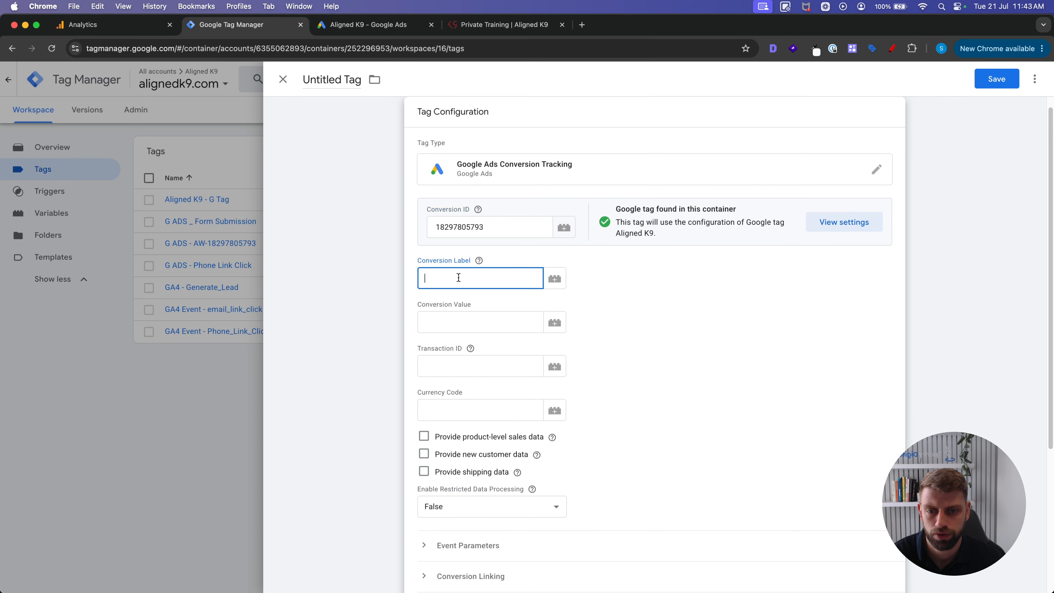
{"action": "key", "text": "super+v"}
Set Link Click - Email Link Click as the firing trigger, name the tag "G ADS - Email Link Click" and save it.
{"action": "scroll", "coordinate": [459, 277], "scroll_direction": "down", "scroll_amount": 4}
{"action": "left_click", "coordinate": [482, 498]}
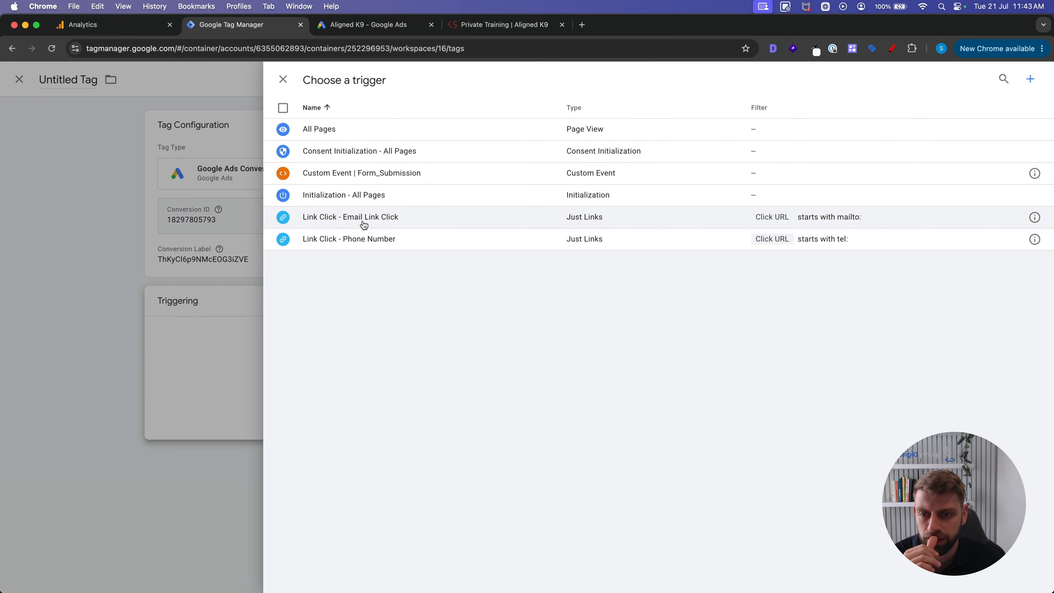
{"action": "left_click", "coordinate": [376, 218]}
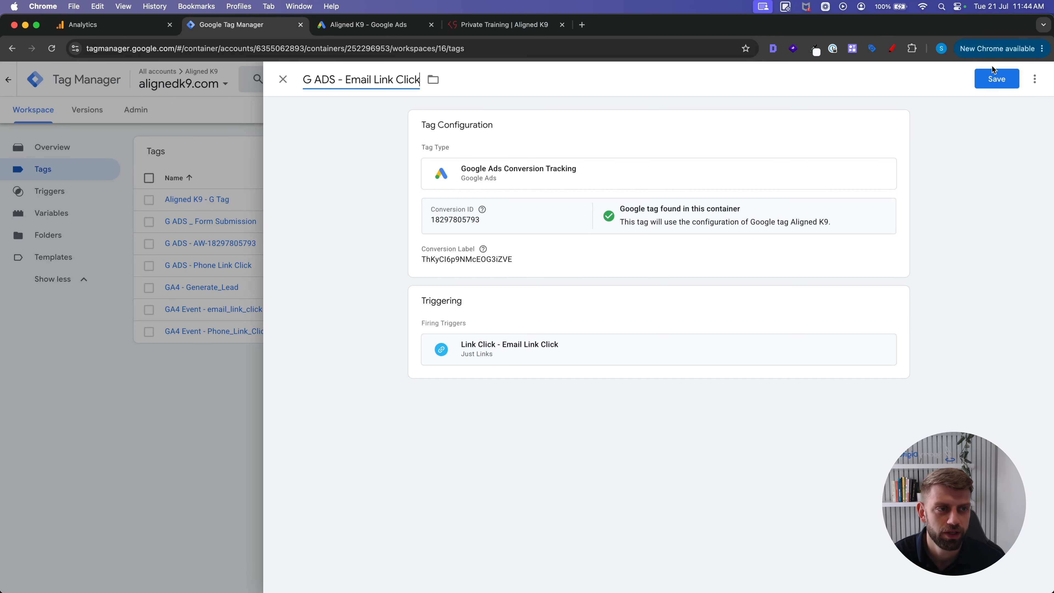
{"action": "left_click", "coordinate": [997, 79]}
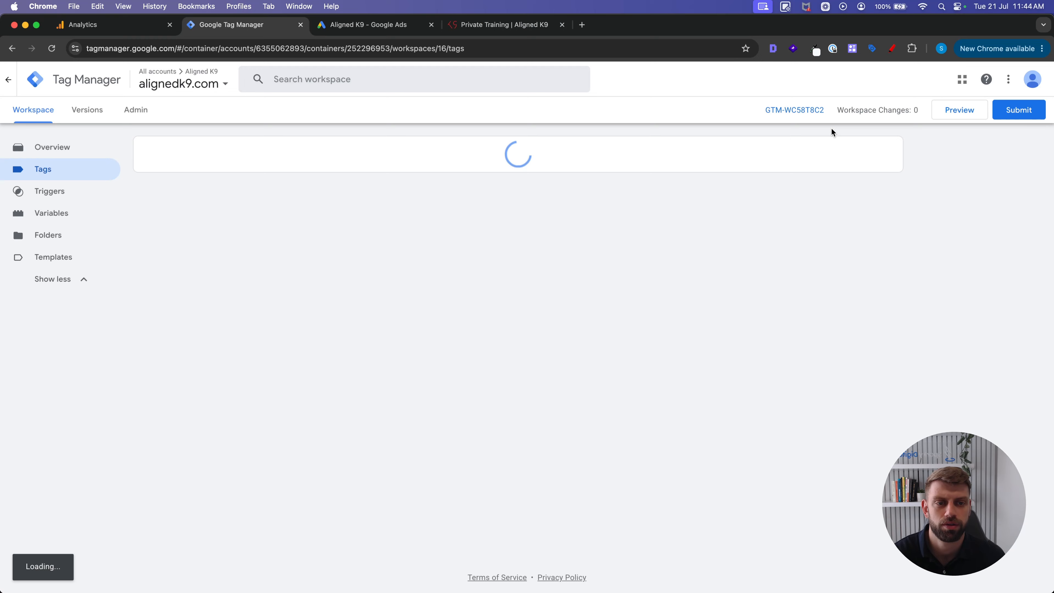
Submit and publish the container changes without a version name or description.
{"action": "left_click", "coordinate": [1018, 112]}
{"action": "left_click", "coordinate": [1013, 80]}
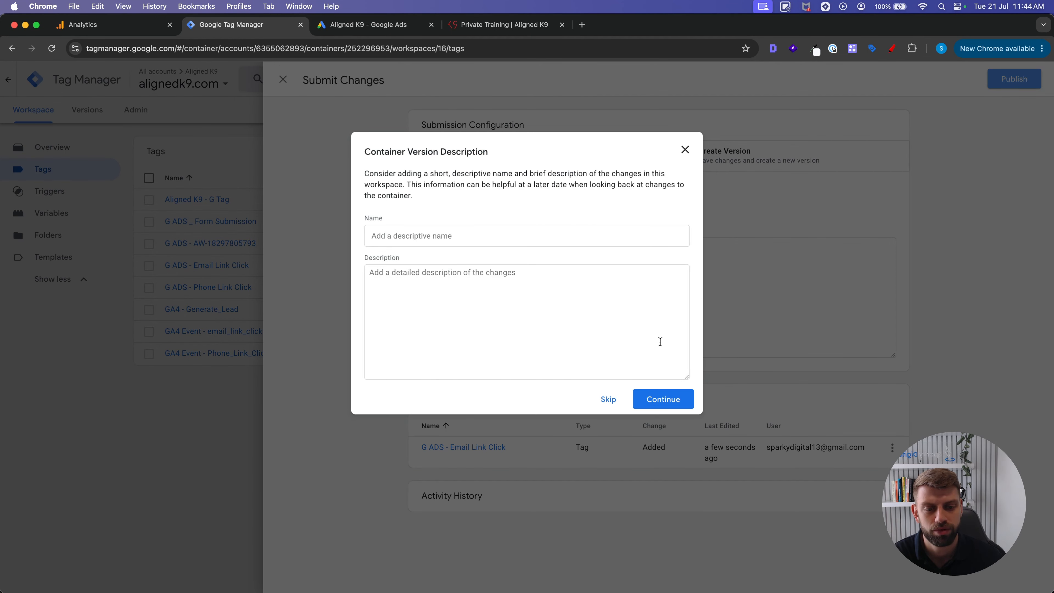
{"action": "left_click", "coordinate": [664, 400]}
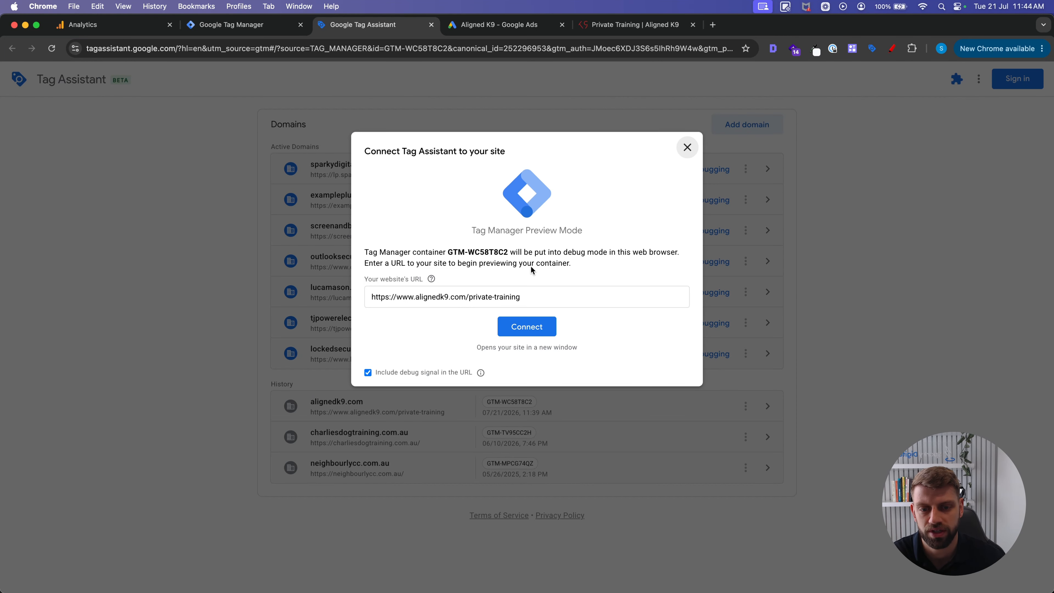
{"action": "left_click", "coordinate": [532, 325]}
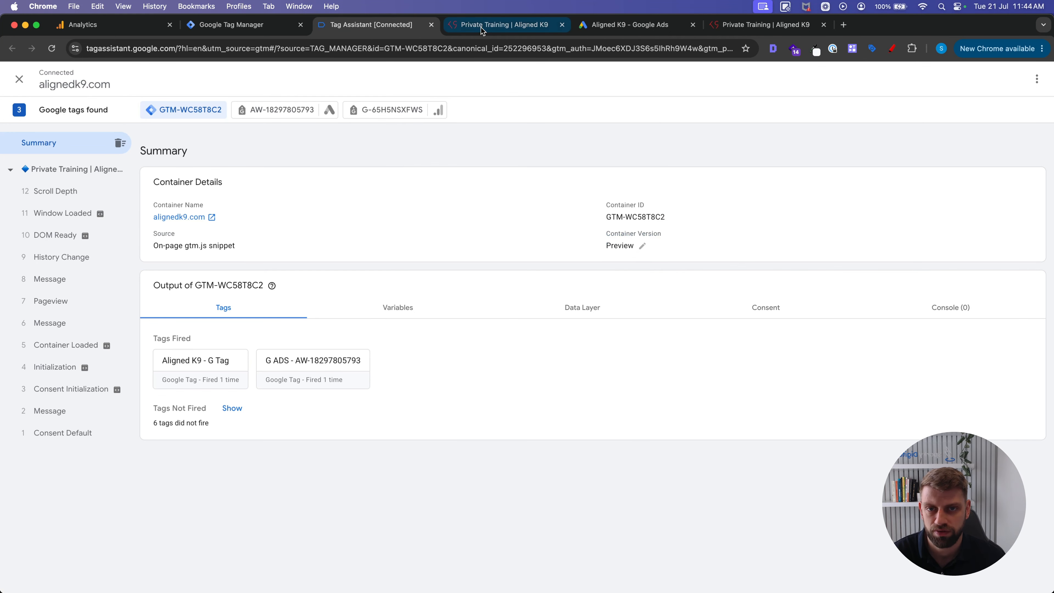
{"action": "left_click", "coordinate": [504, 24]}
{"action": "left_click", "coordinate": [470, 530]}
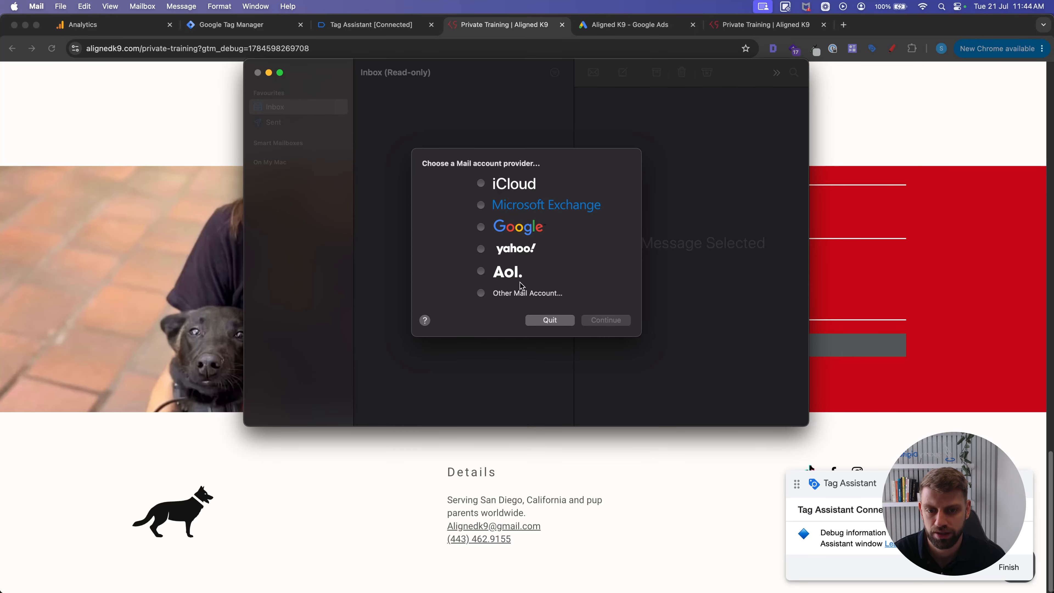
{"action": "left_click", "coordinate": [369, 24]}
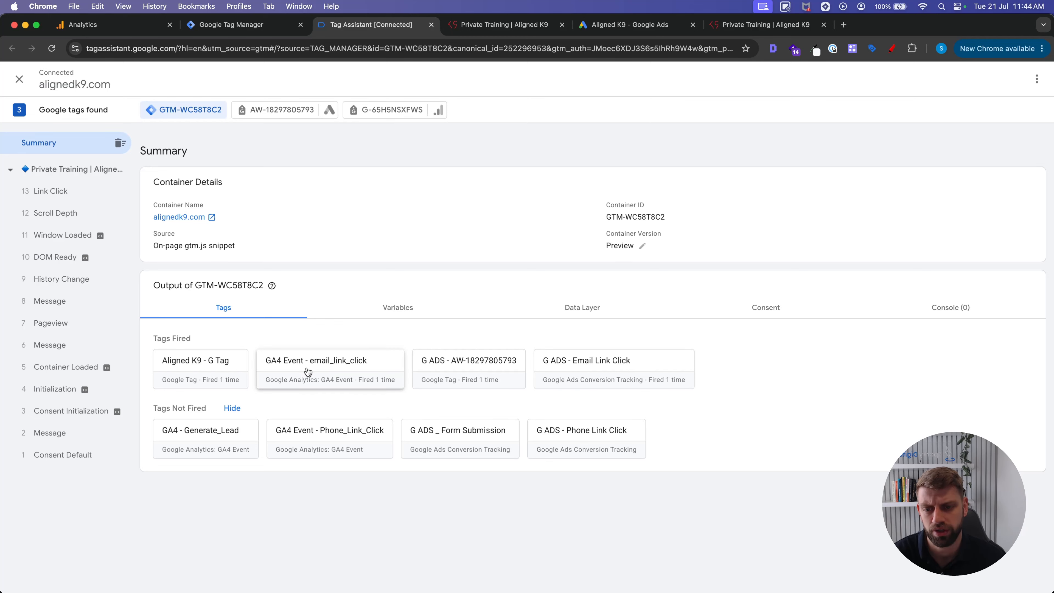
Open the footer's phone link on the Aligned K9 page, decline opening Skype, and check the fired tags in Tag Assistant.
{"action": "left_click", "coordinate": [474, 25]}
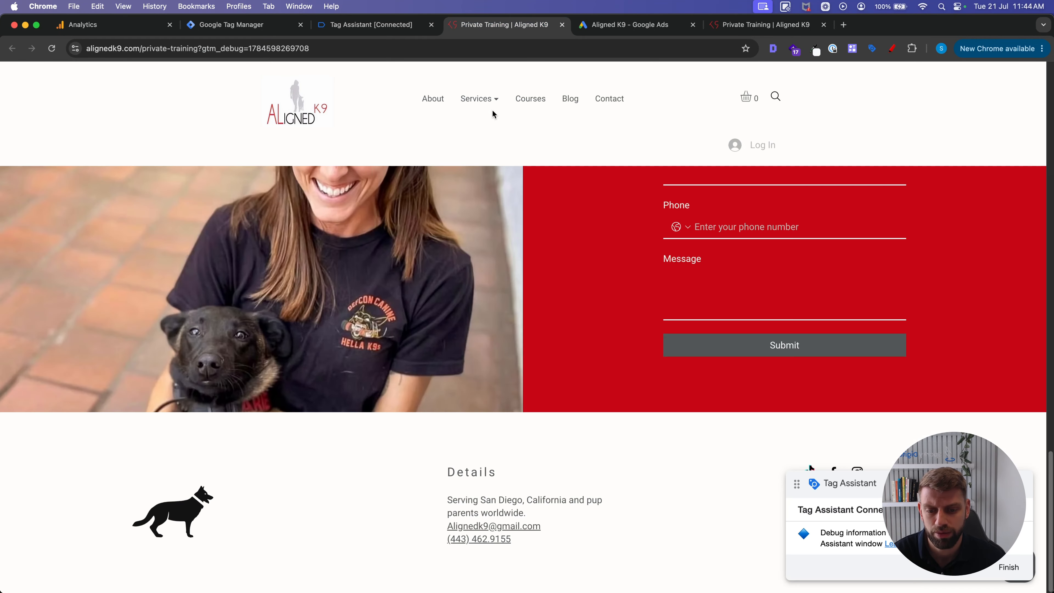
{"action": "left_click", "coordinate": [477, 541]}
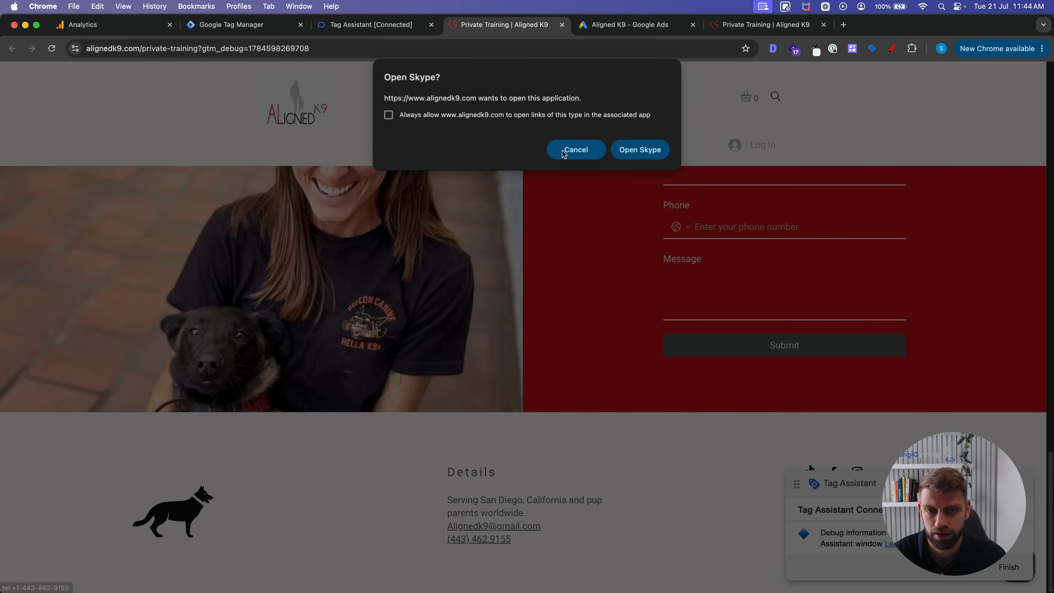
{"action": "left_click", "coordinate": [575, 150]}
{"action": "left_click", "coordinate": [365, 27]}
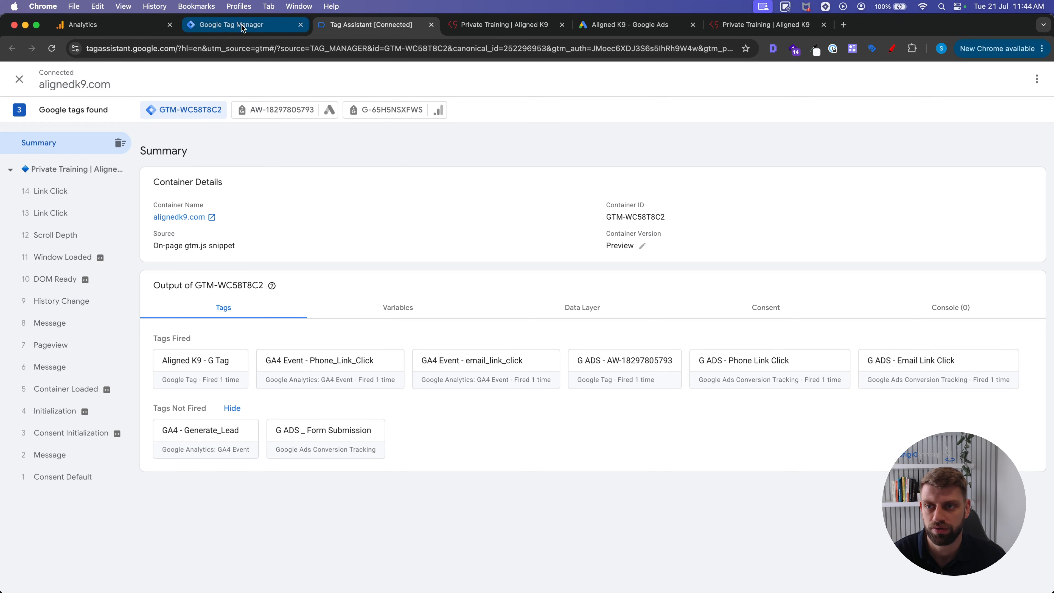
Check the Google Analytics debug timeline for the link click events and return to Google Tag Manager.
{"action": "left_click", "coordinate": [95, 25]}
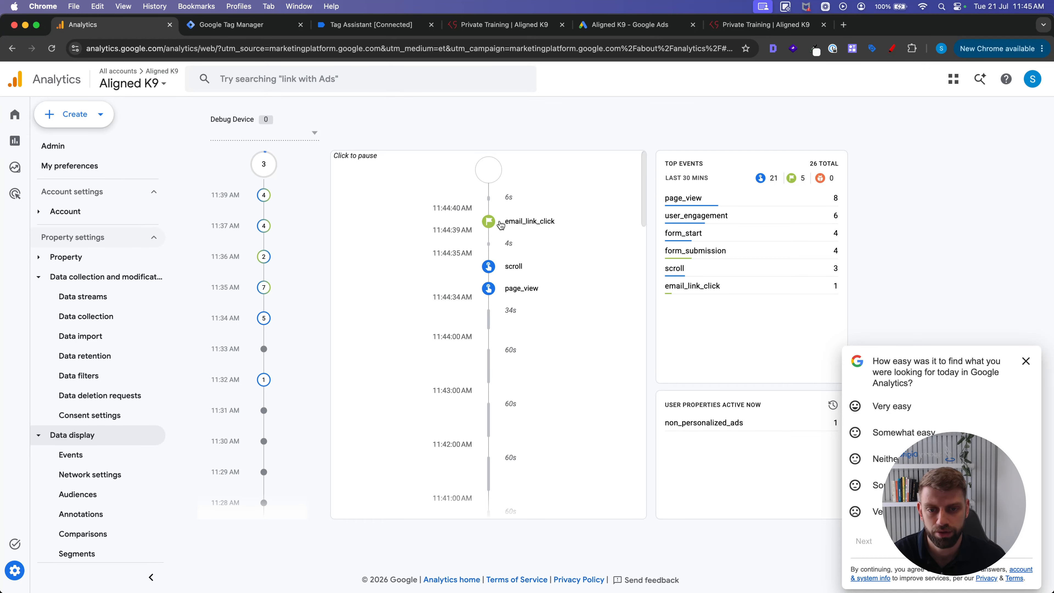
{"action": "left_click", "coordinate": [365, 25]}
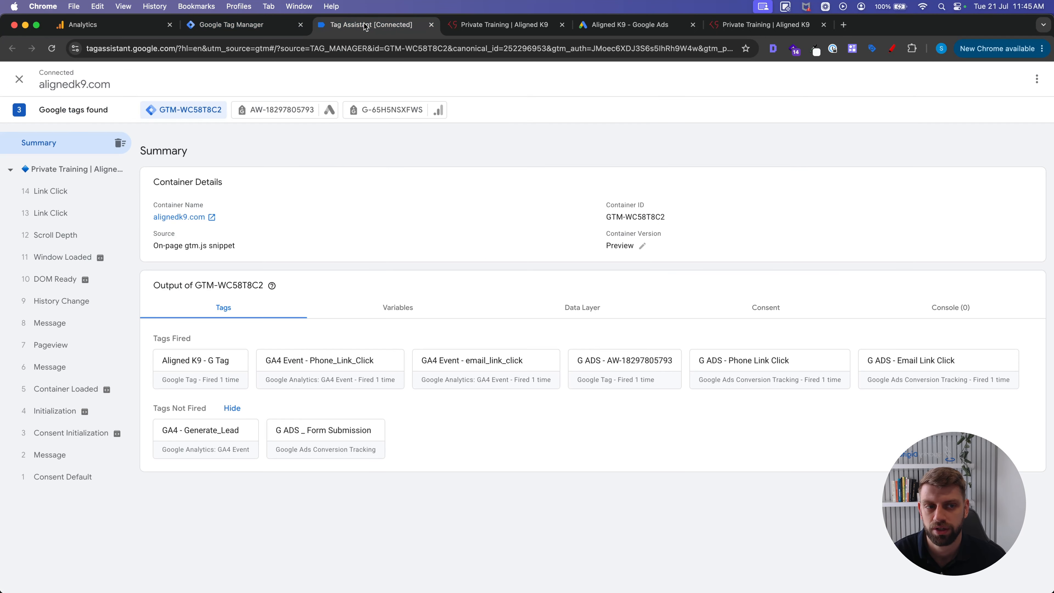
{"action": "left_click", "coordinate": [245, 26]}
{"action": "left_click", "coordinate": [1006, 115]}
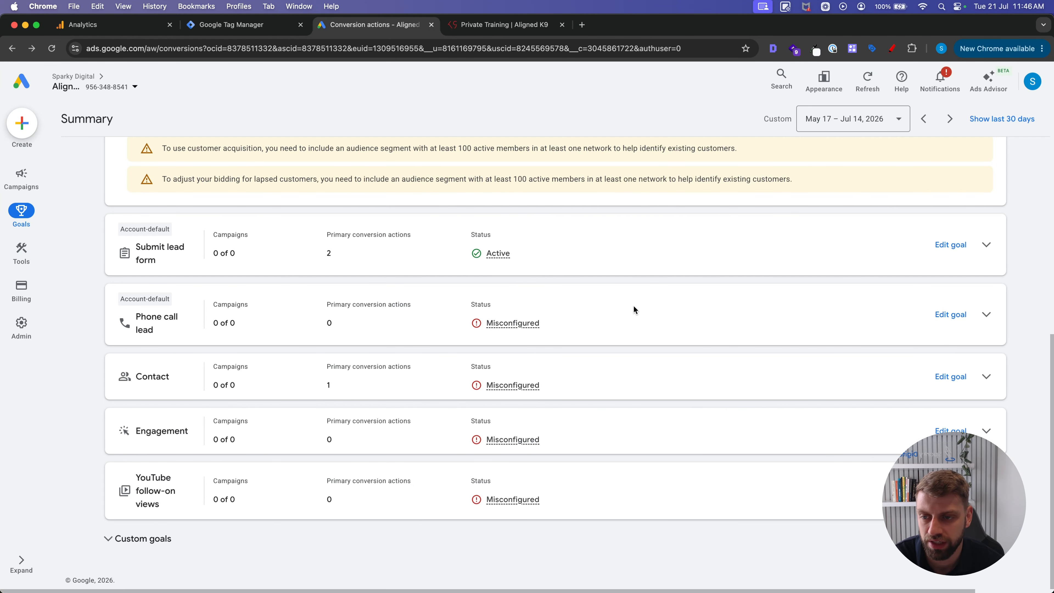
Change the Lead form - Submit action of the Submit lead form goal to a secondary action and save it.
{"action": "left_click", "coordinate": [987, 244]}
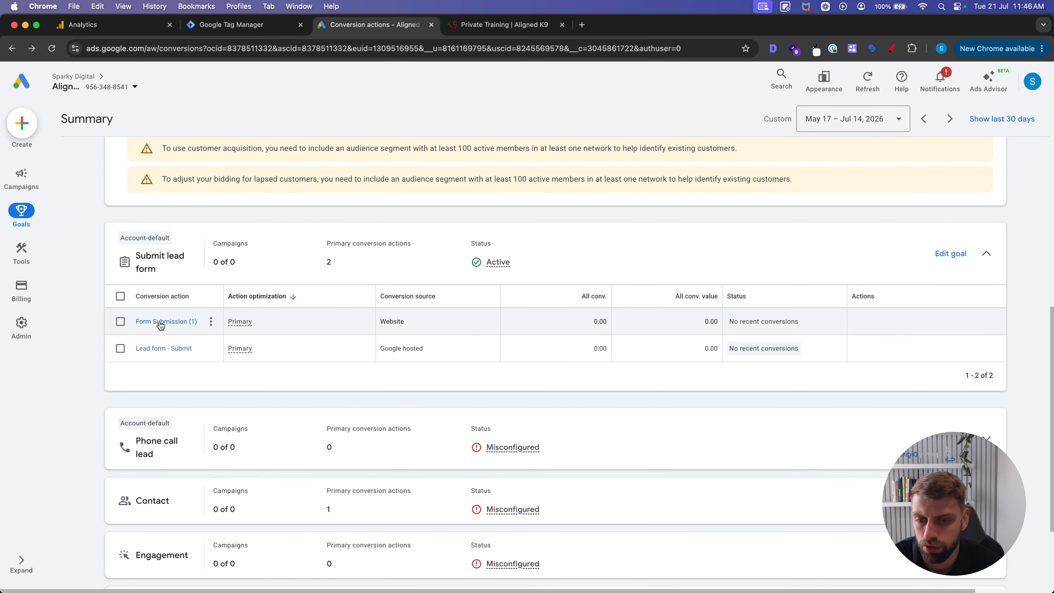
{"action": "mouse_move", "coordinate": [241, 326]}
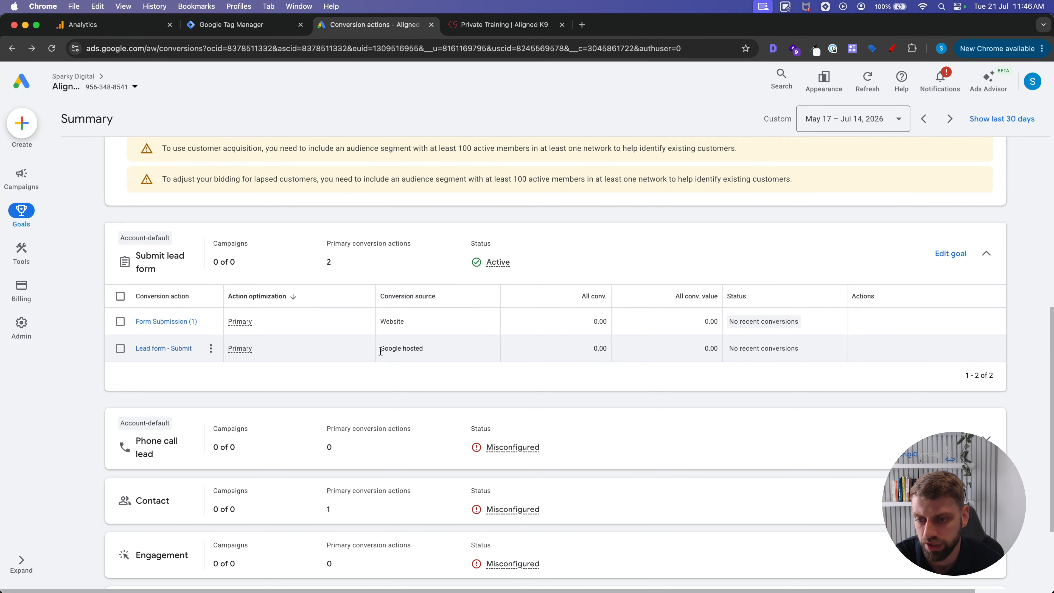
{"action": "left_click", "coordinate": [211, 349]}
{"action": "left_click", "coordinate": [174, 348]}
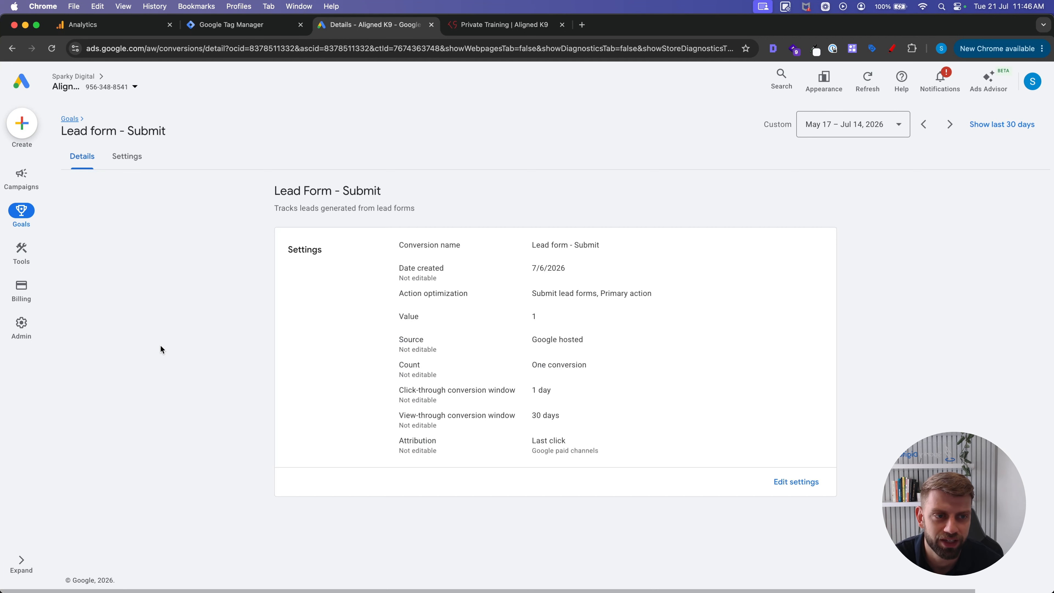
{"action": "left_click", "coordinate": [778, 481]}
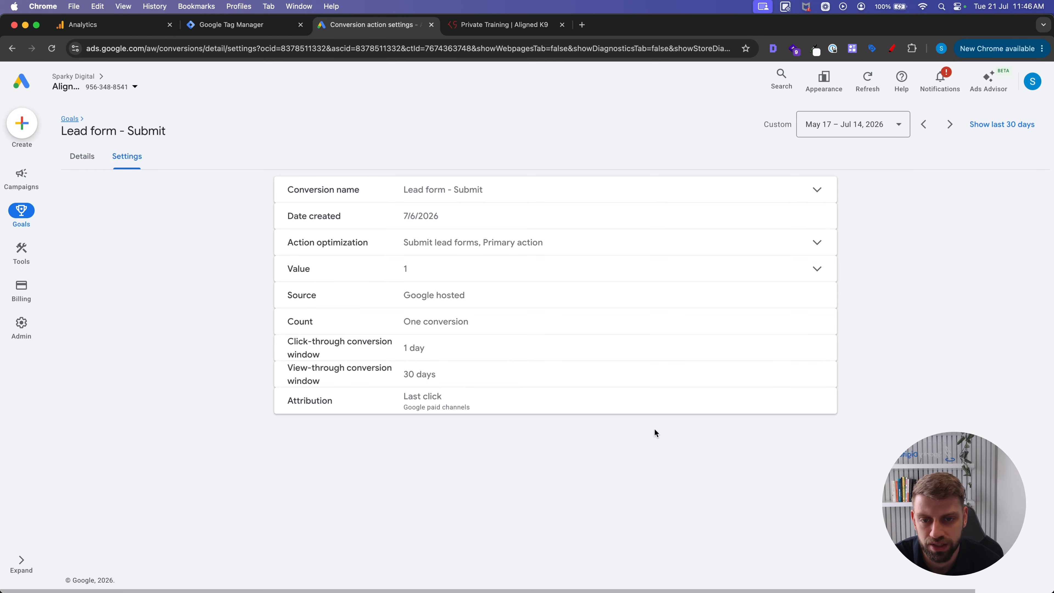
{"action": "left_click", "coordinate": [297, 244]}
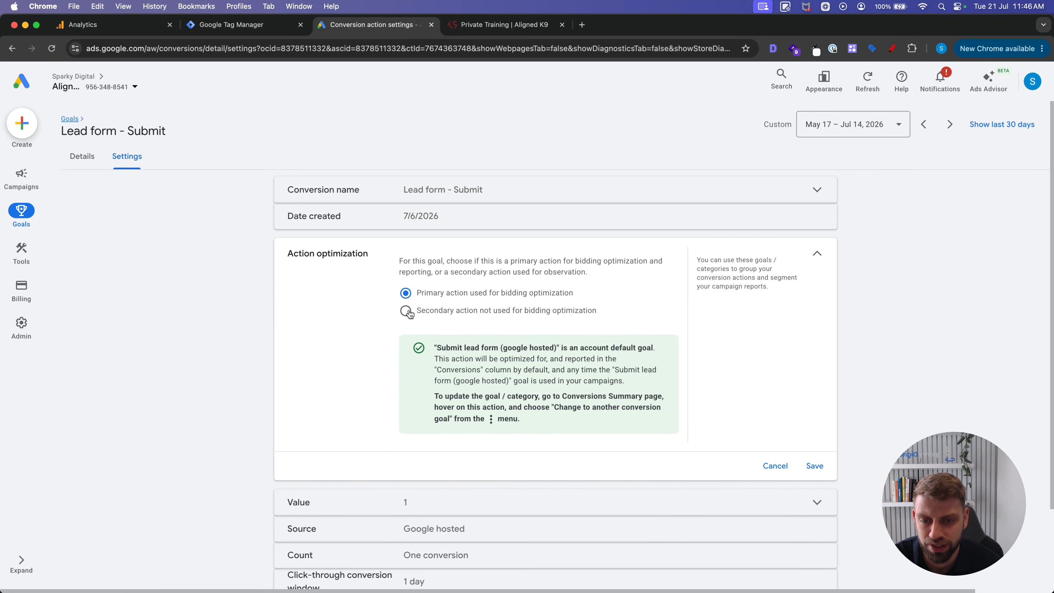
{"action": "left_click", "coordinate": [812, 468]}
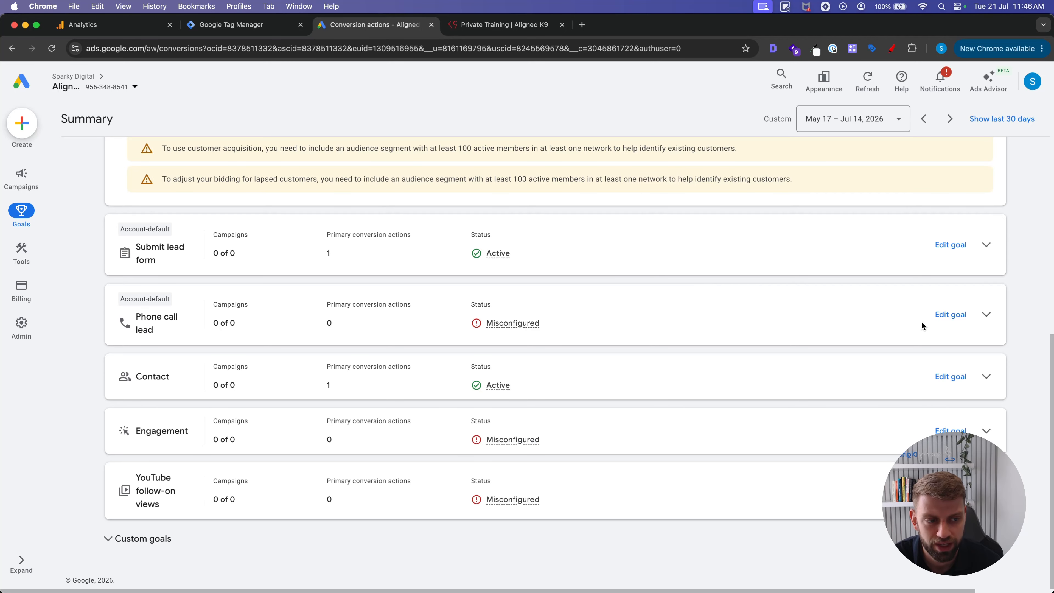
Change the Calls from ads action of the Phone call lead goal to a primary action and save it.
{"action": "left_click", "coordinate": [987, 316]}
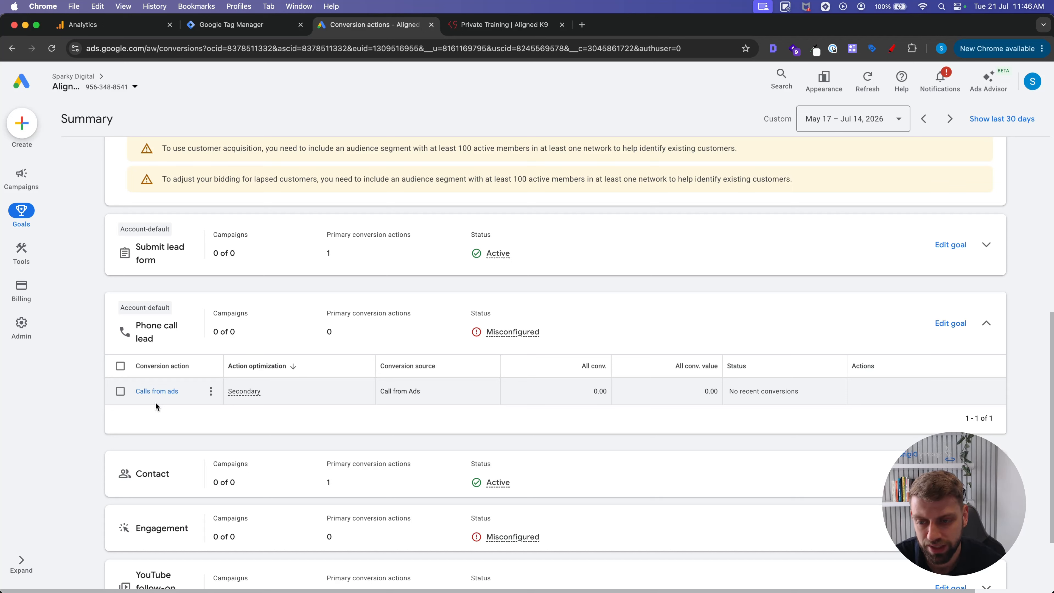
{"action": "left_click", "coordinate": [212, 393]}
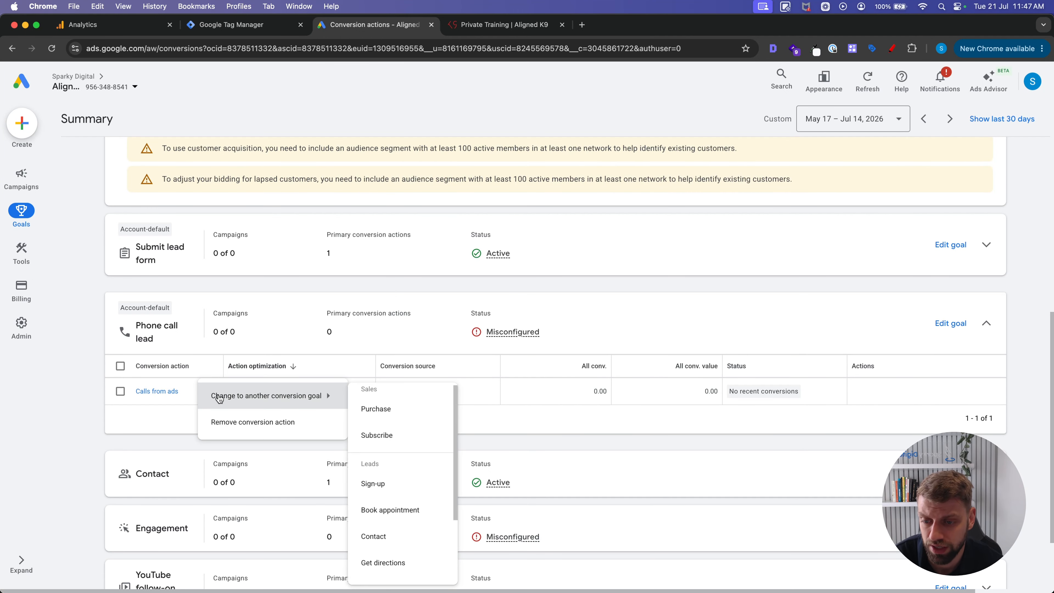
{"action": "left_click", "coordinate": [810, 432]}
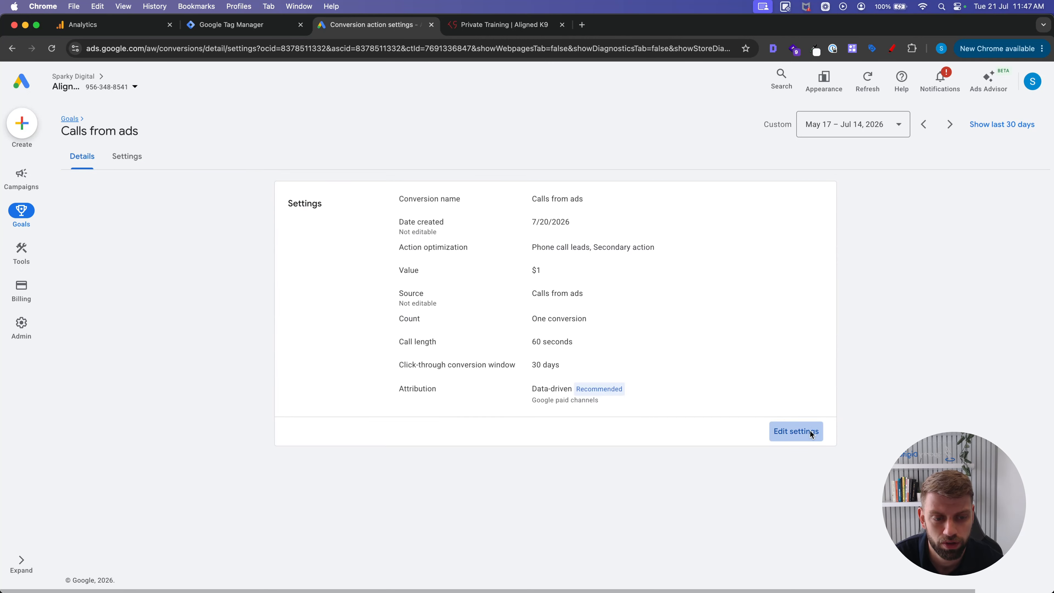
{"action": "left_click", "coordinate": [537, 243]}
{"action": "left_click", "coordinate": [431, 298]}
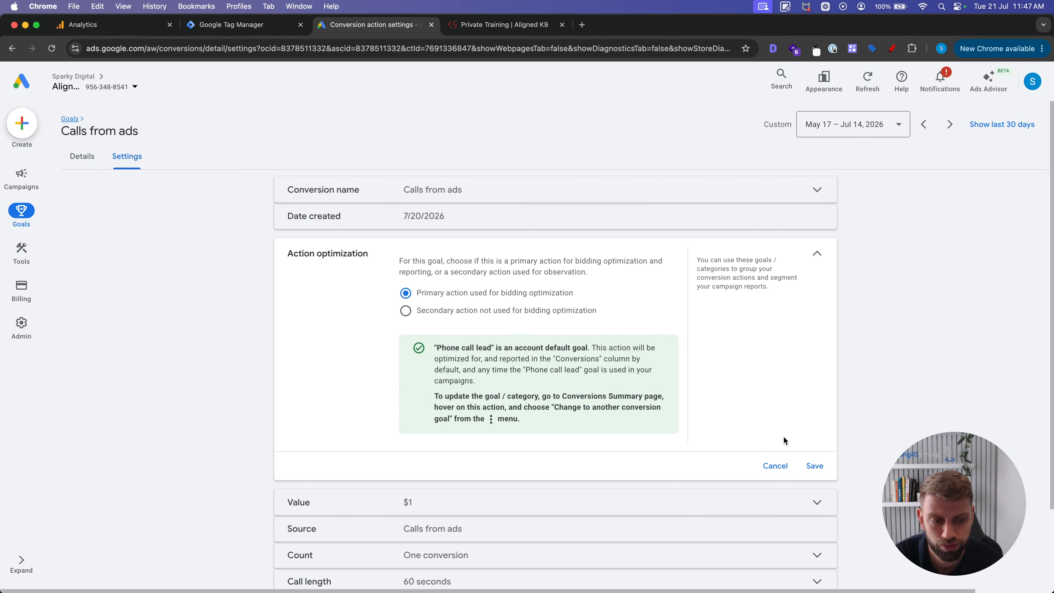
{"action": "left_click", "coordinate": [815, 455]}
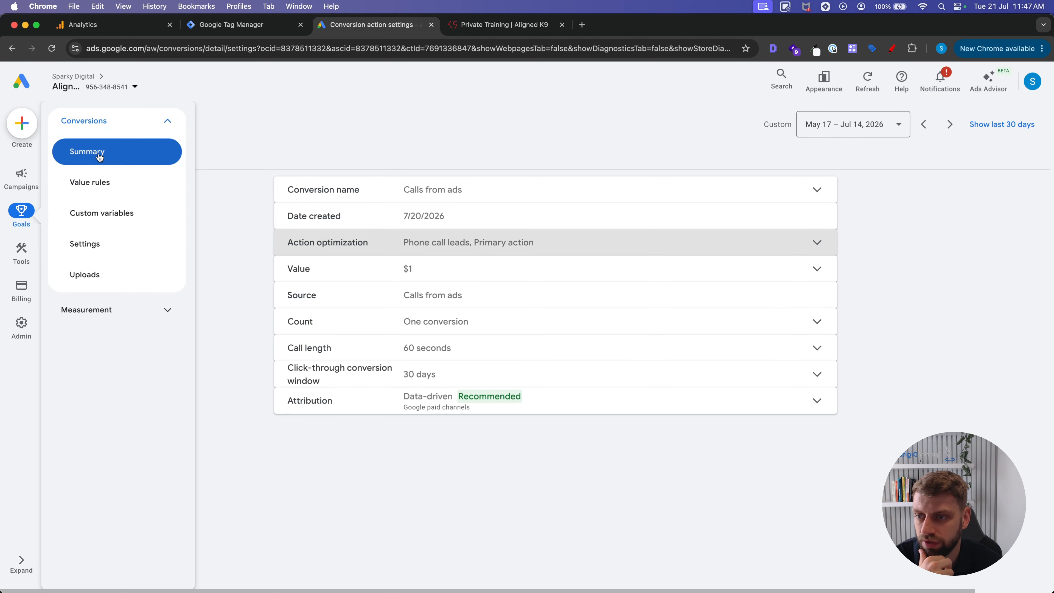
Return to the conversions summary and examine the Contact goal's conversion actions and their optimization settings.
{"action": "left_click", "coordinate": [96, 152]}
{"action": "scroll", "coordinate": [624, 435], "scroll_direction": "down", "scroll_amount": 10}
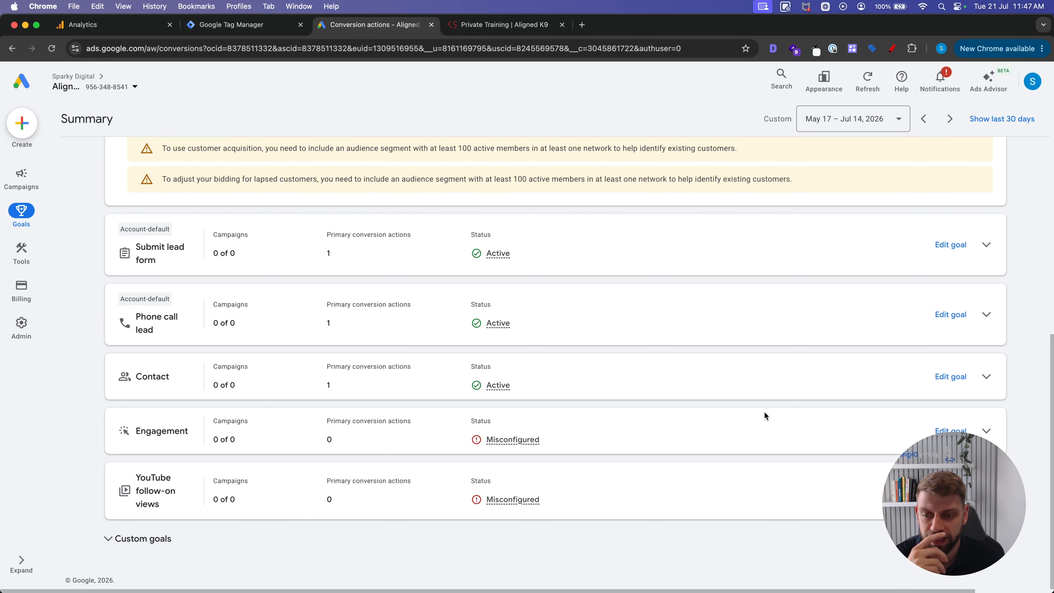
{"action": "left_click", "coordinate": [987, 377]}
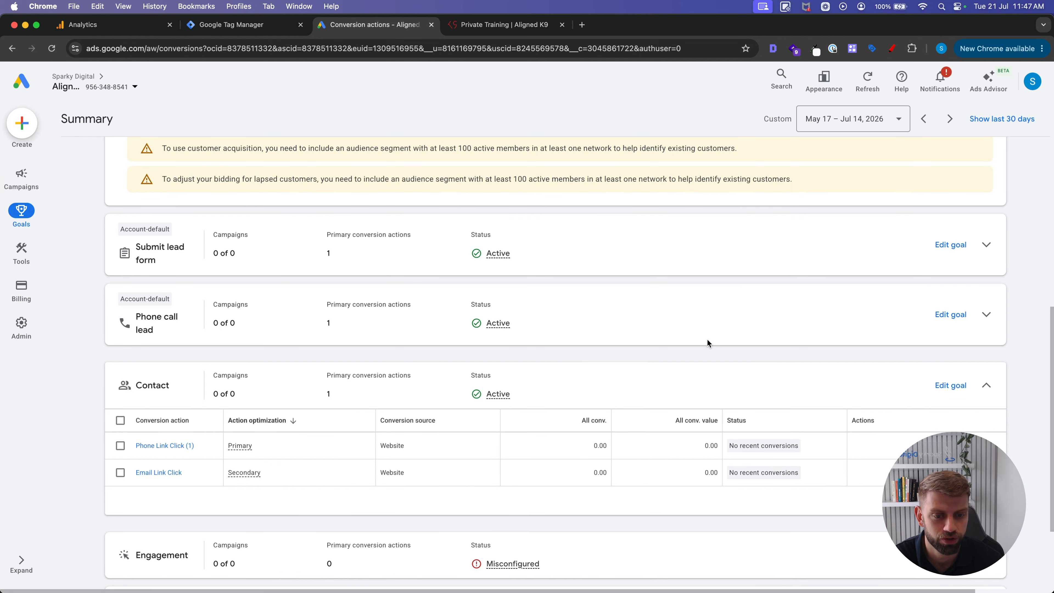
{"action": "scroll", "coordinate": [708, 339], "scroll_direction": "down", "scroll_amount": 1}
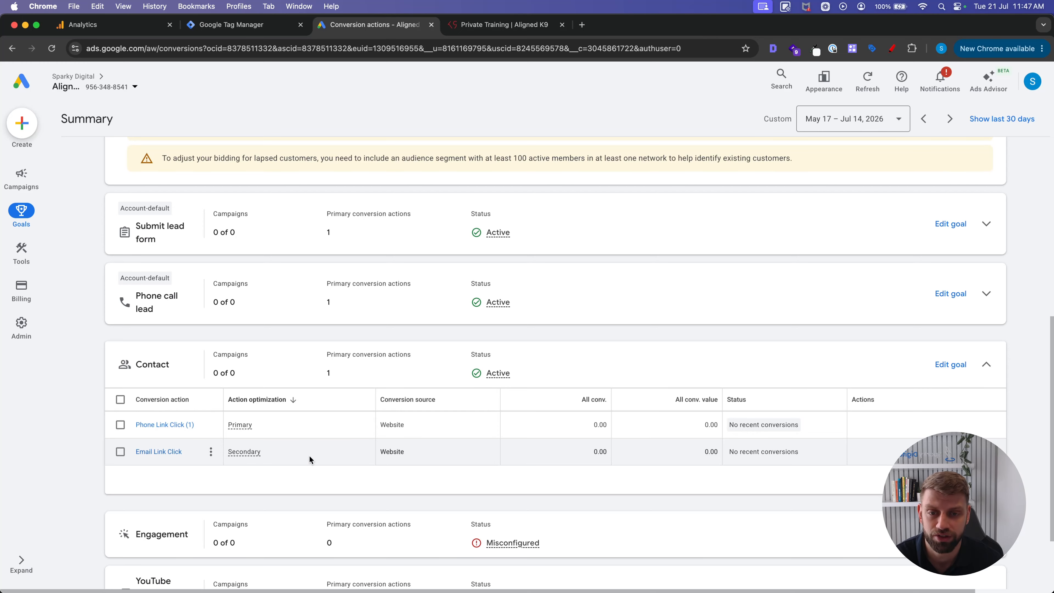
{"action": "scroll", "coordinate": [310, 459], "scroll_direction": "up", "scroll_amount": 2}
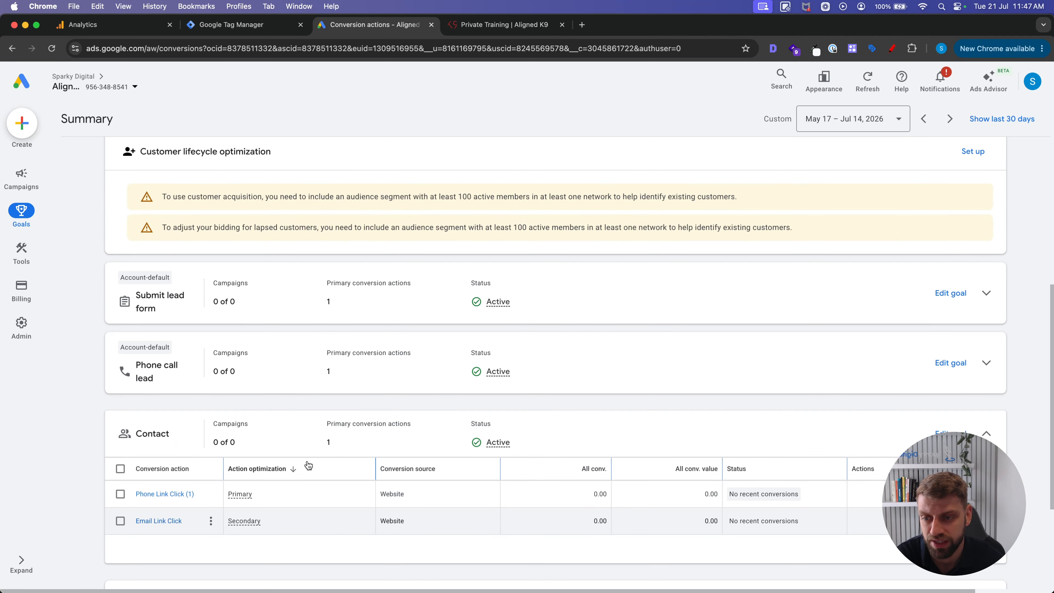